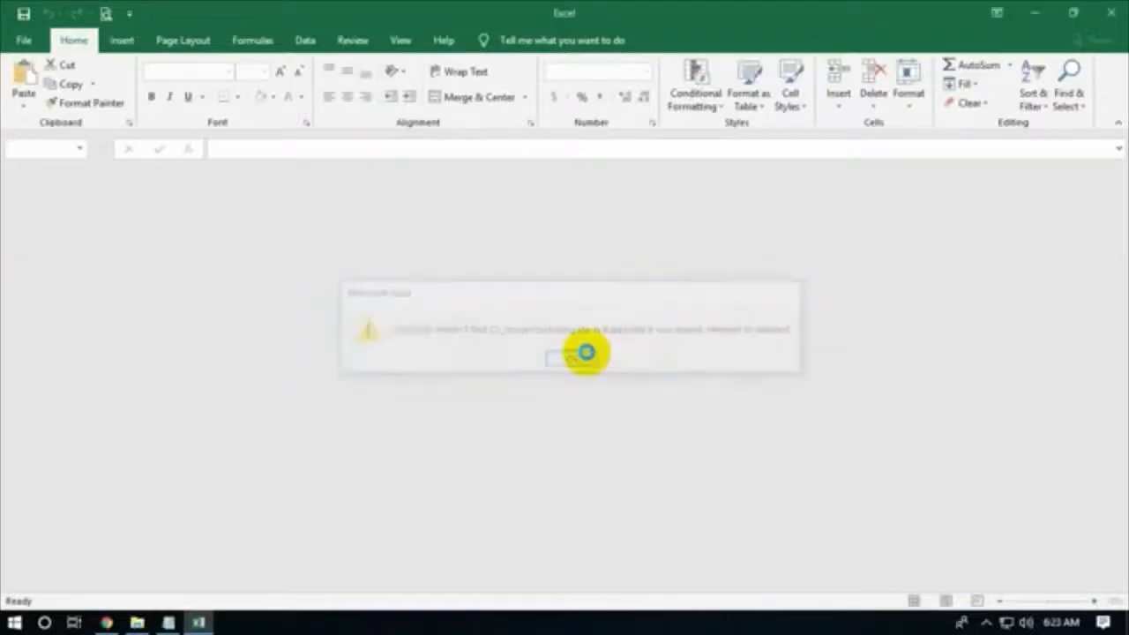
- Enter the title "Fungsi Teks" in cell B2
click(465, 196)
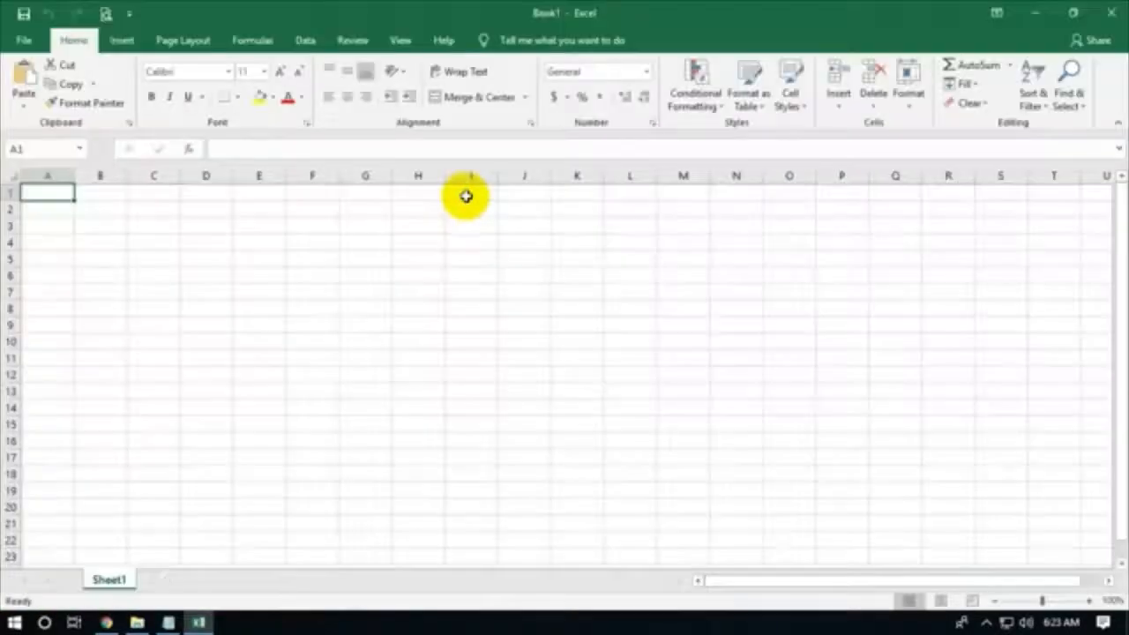
click(344, 276)
click(100, 205)
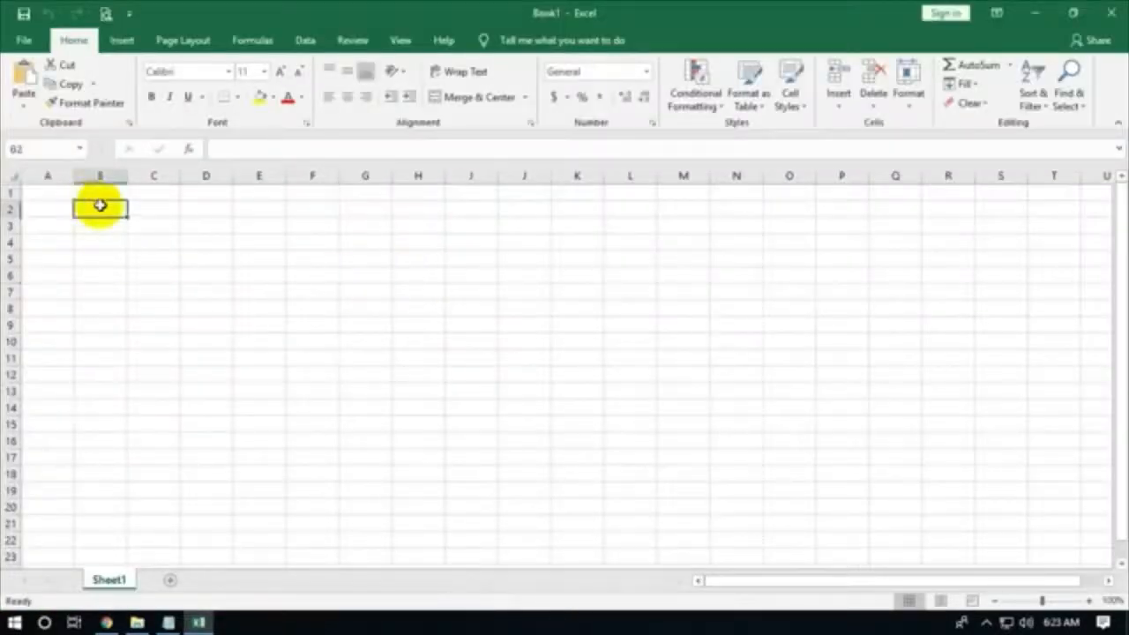
click(238, 256)
click(98, 202)
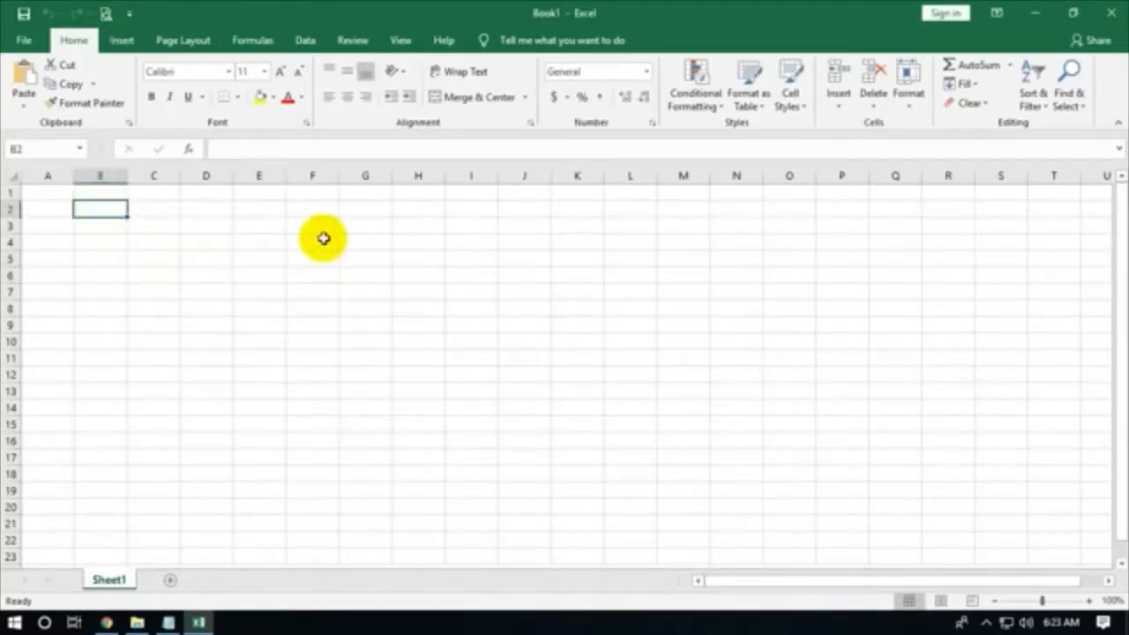
text(Fungsi Teks)
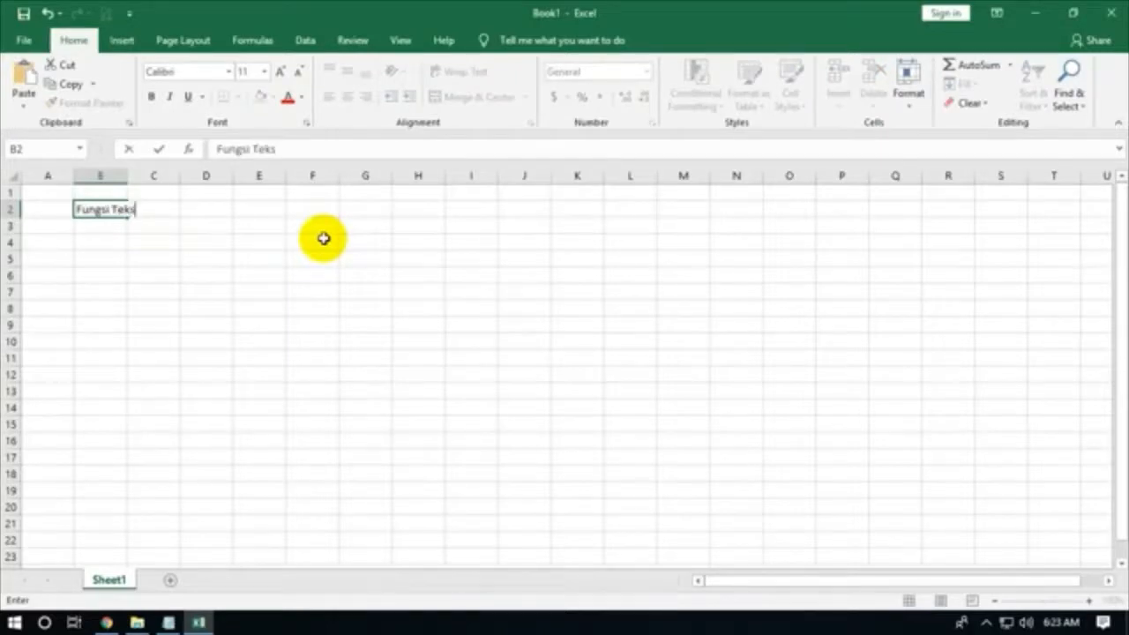
key(ctrl+Return)
- Format the title in B2 as bold, italic and red
key(ctrl+b)
key(ctrl+i)
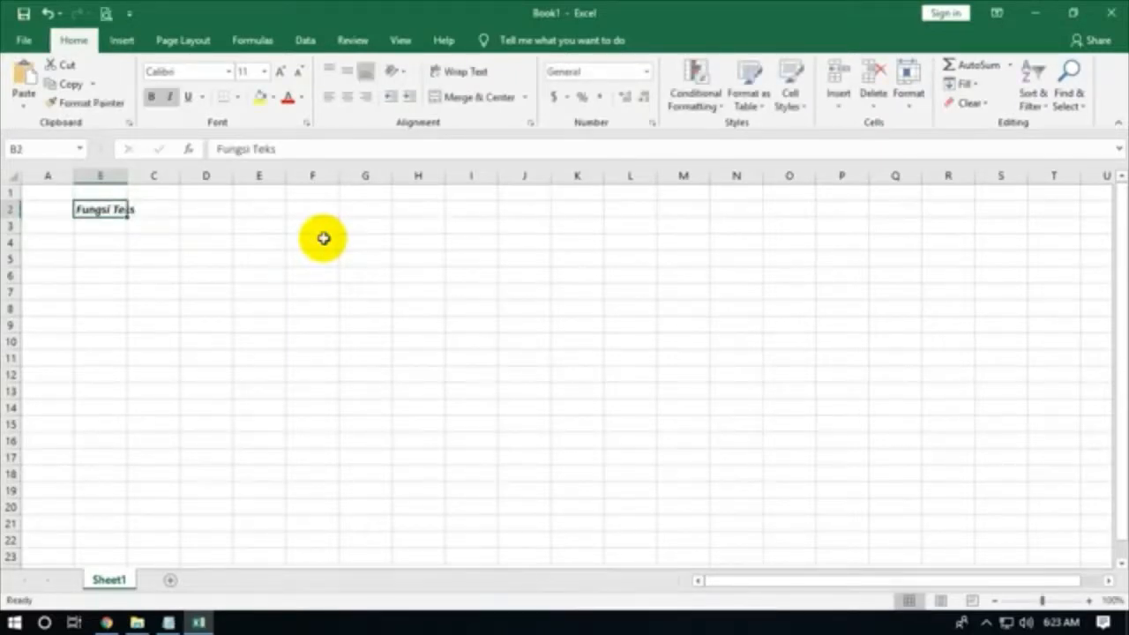
click(287, 97)
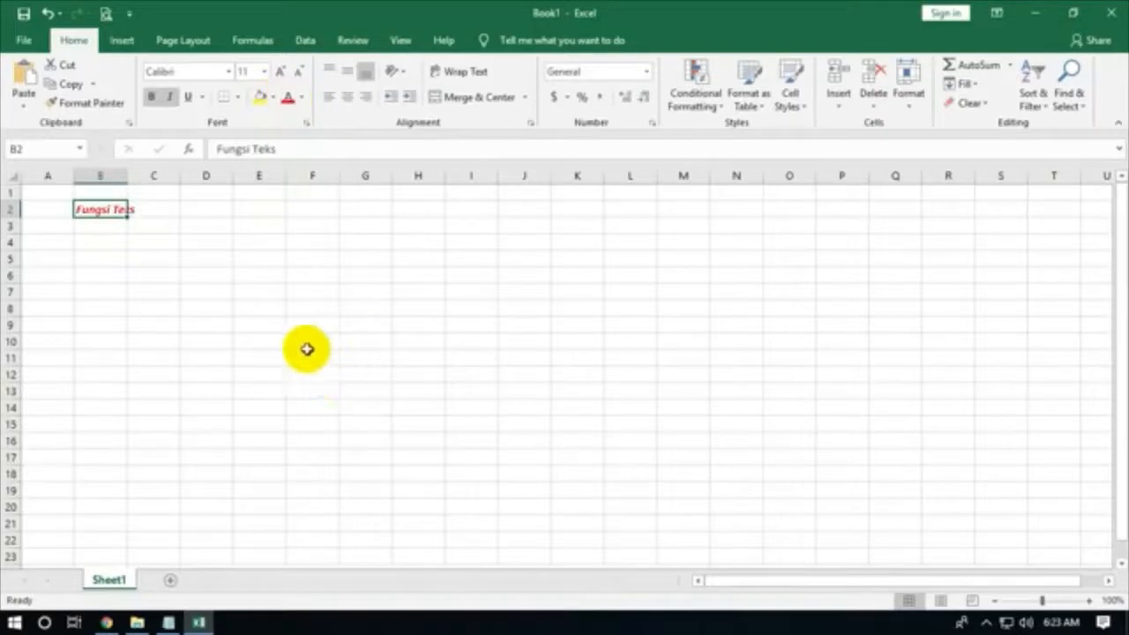
- Enter the headings Kata, Left, Mid and Right across cells B3 to E3
ctrl+scroll(305, 347, up, 8)
click(270, 309)
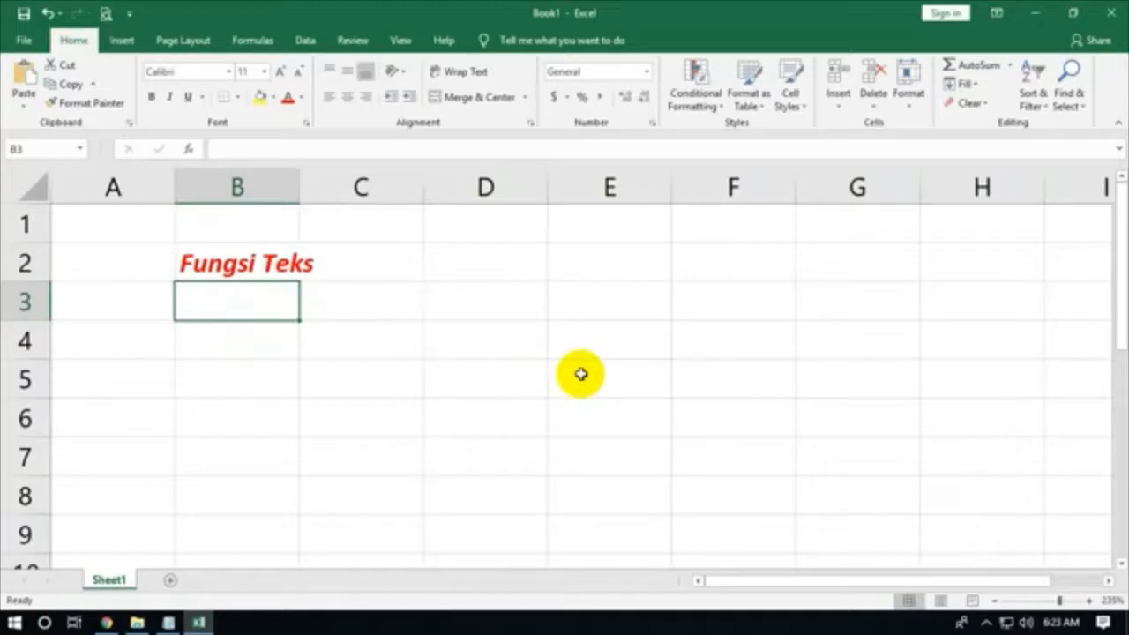
text(Kata)
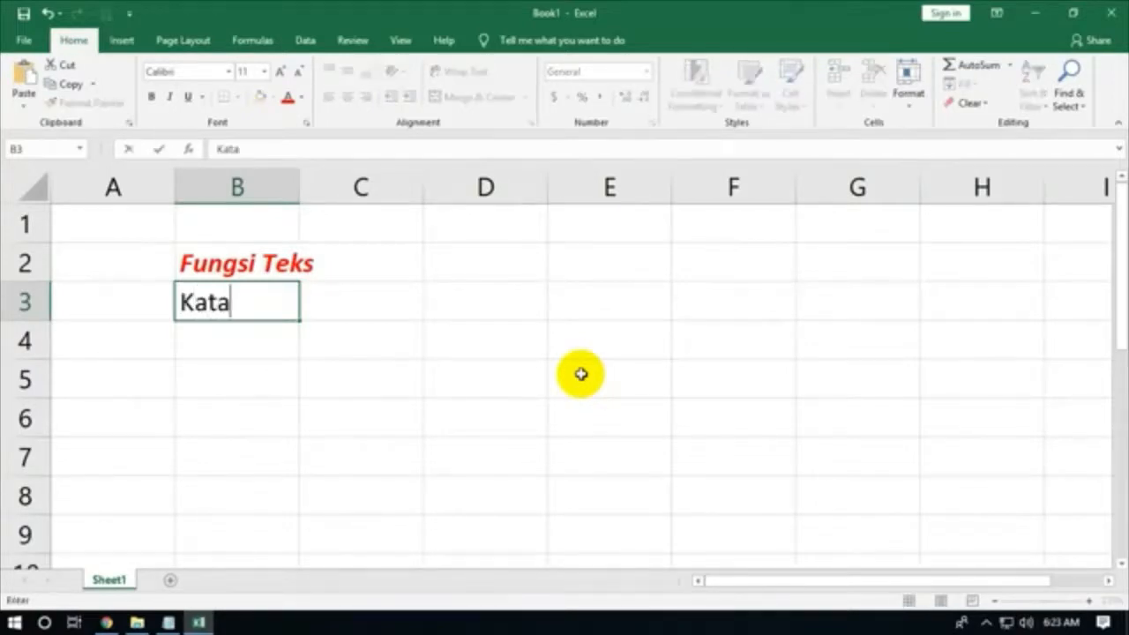
key(Tab)
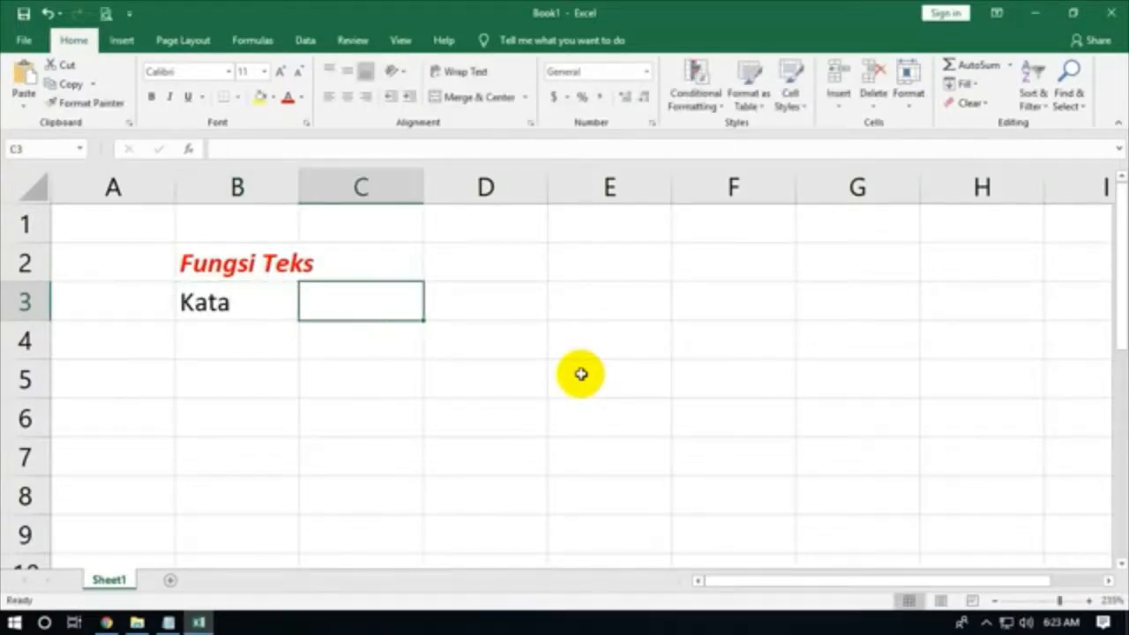
text(Left)
key(Tab)
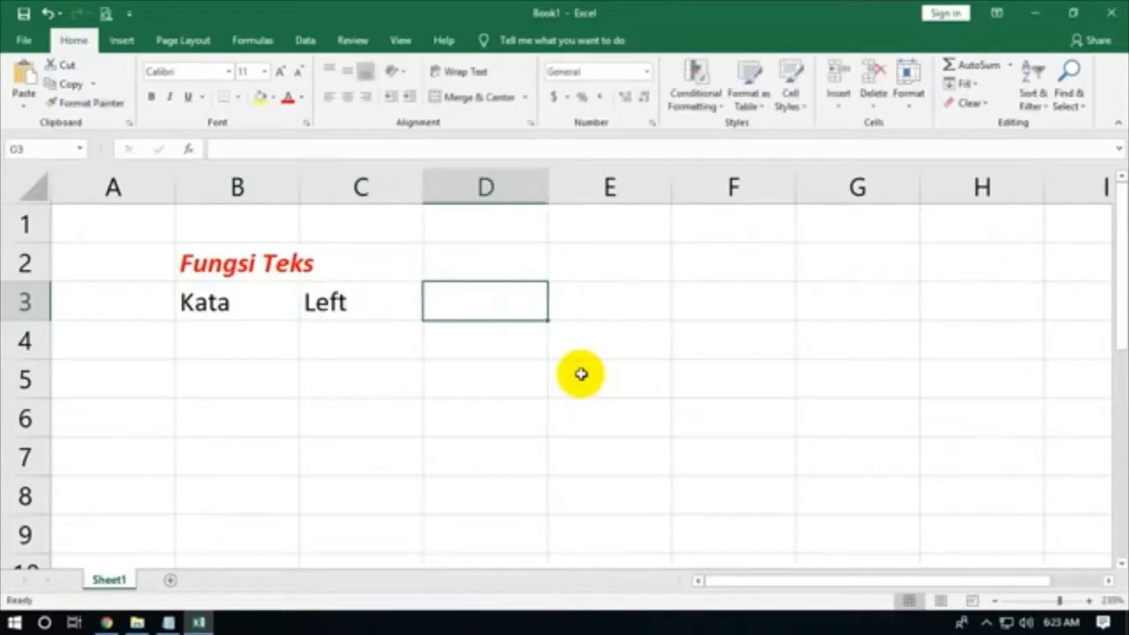
text(Mid)
key(Tab)
text(Rig)
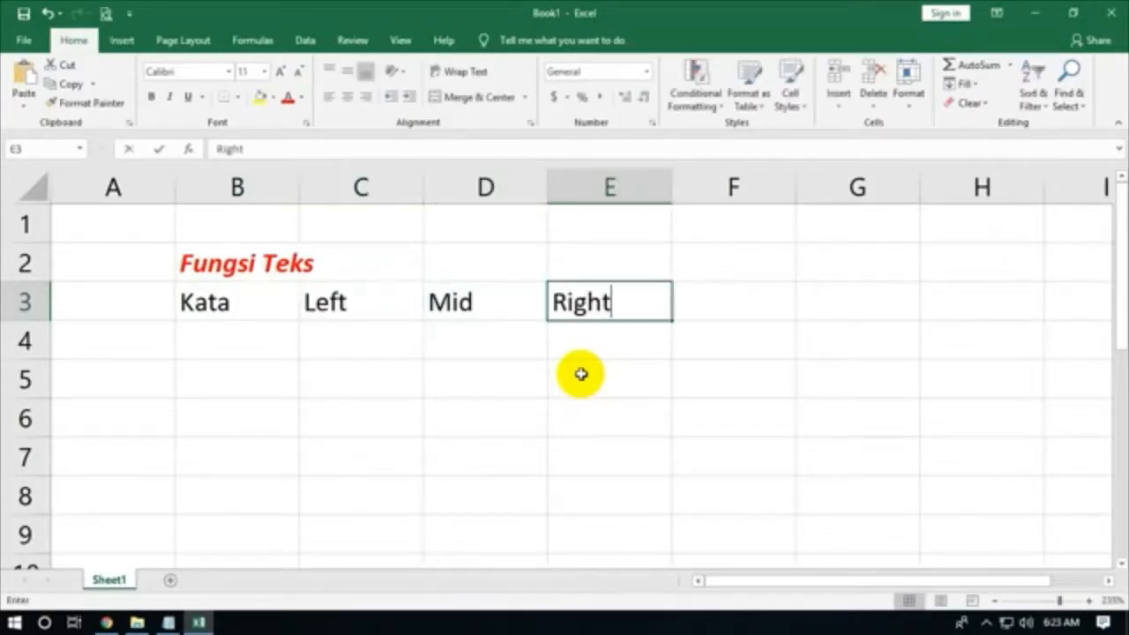
text(ht)
- Enter the sample word SURABAYA in cell B4 under the Kata heading
click(227, 335)
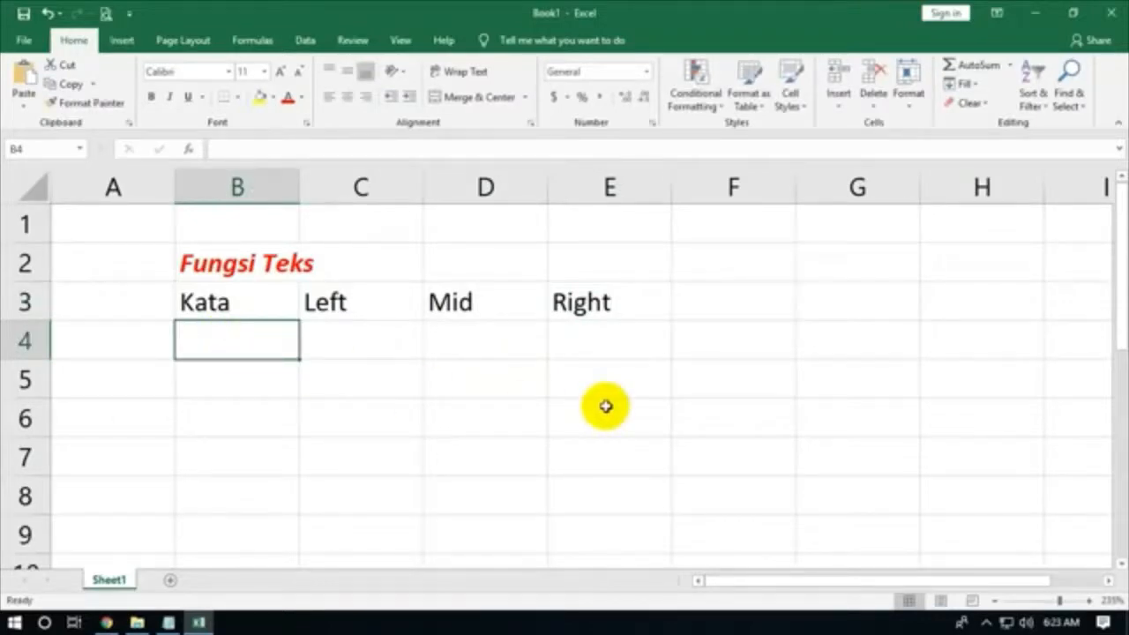
text(SURABAYA)
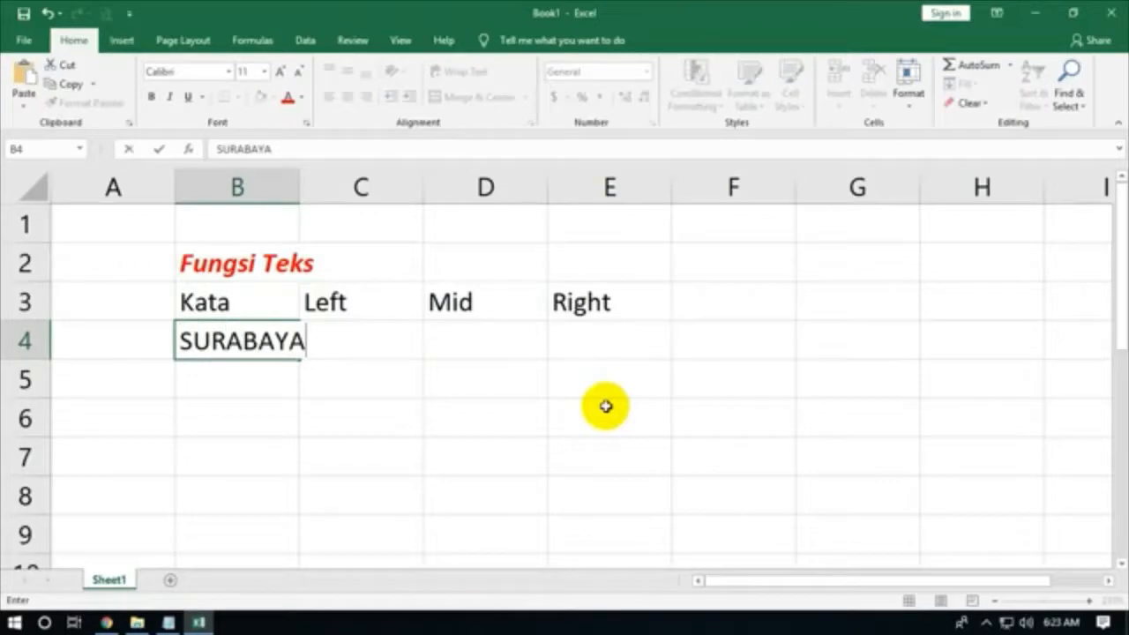
key(Tab)
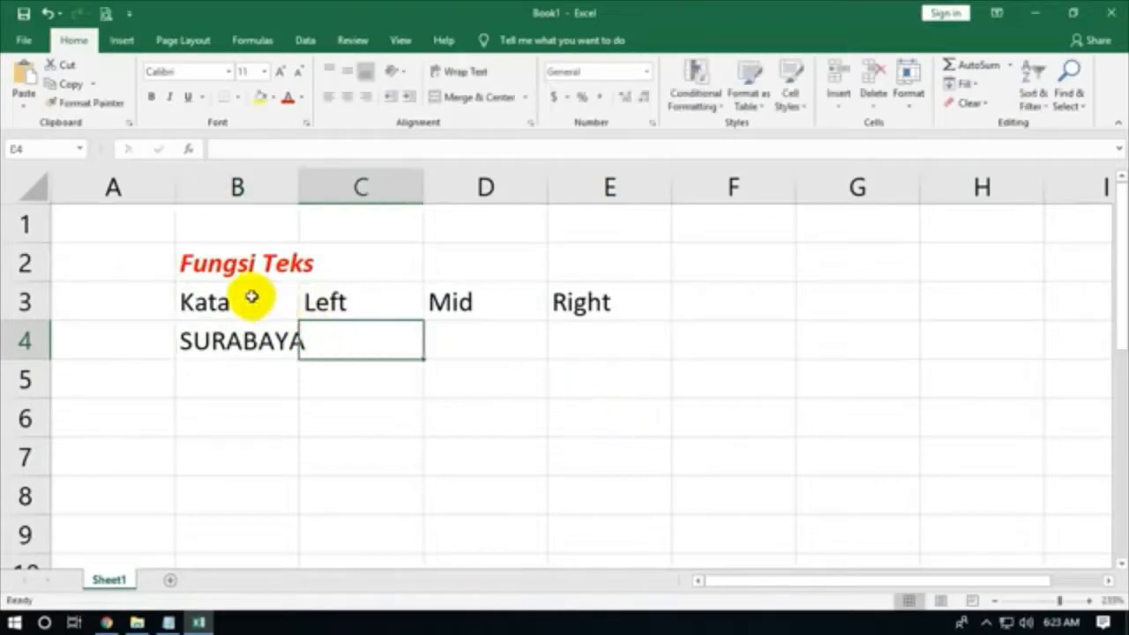
- Center the headings in B3:E3 and add a Len heading in F3
drag(254, 297, 660, 288)
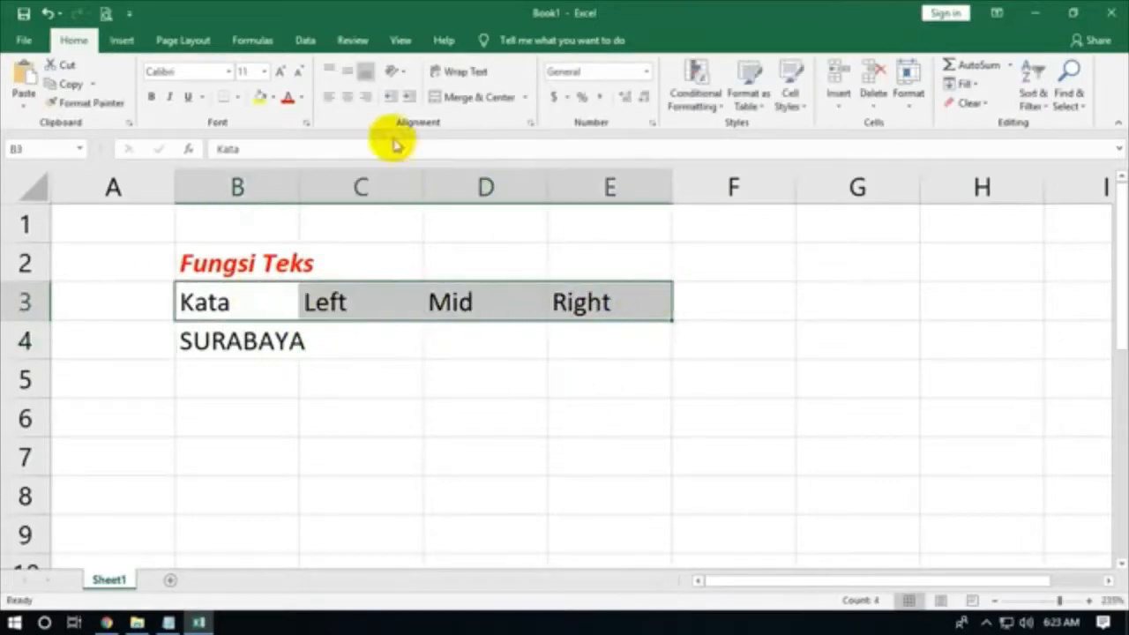
click(347, 97)
click(742, 297)
text(Len)
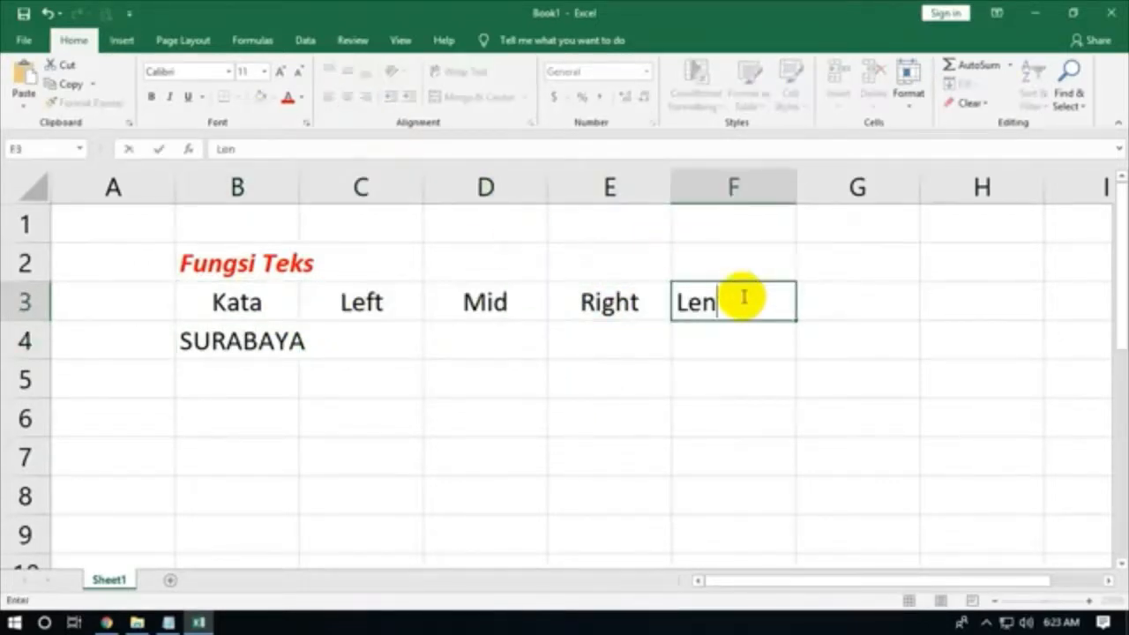
key(Return)
click(743, 296)
- Apply all borders to the table range B3:F4
drag(231, 305, 714, 343)
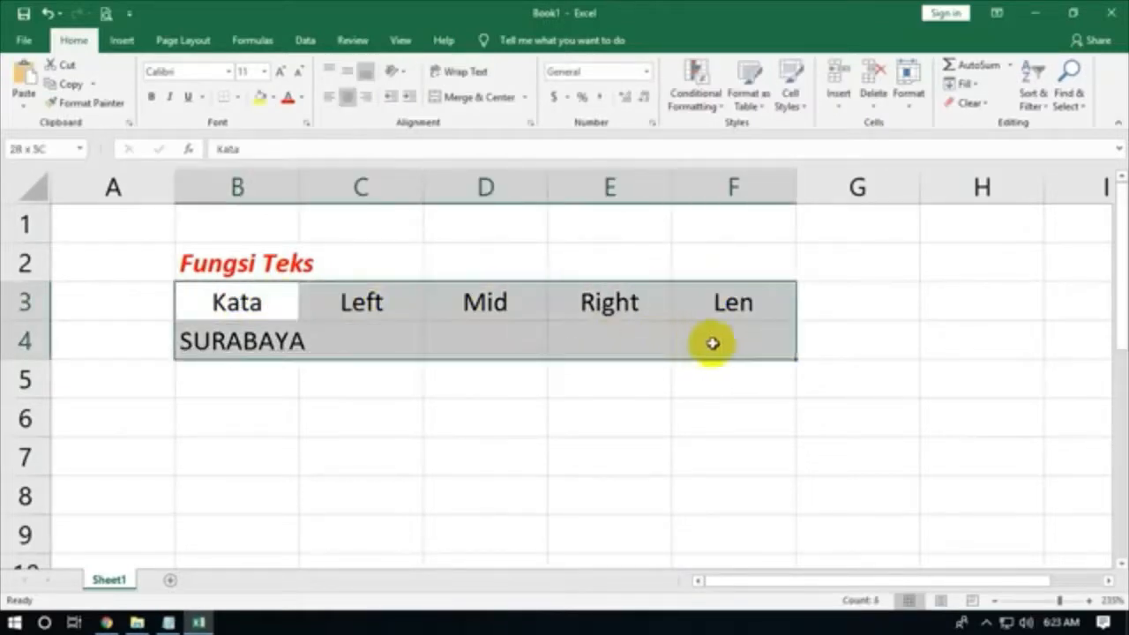
click(236, 99)
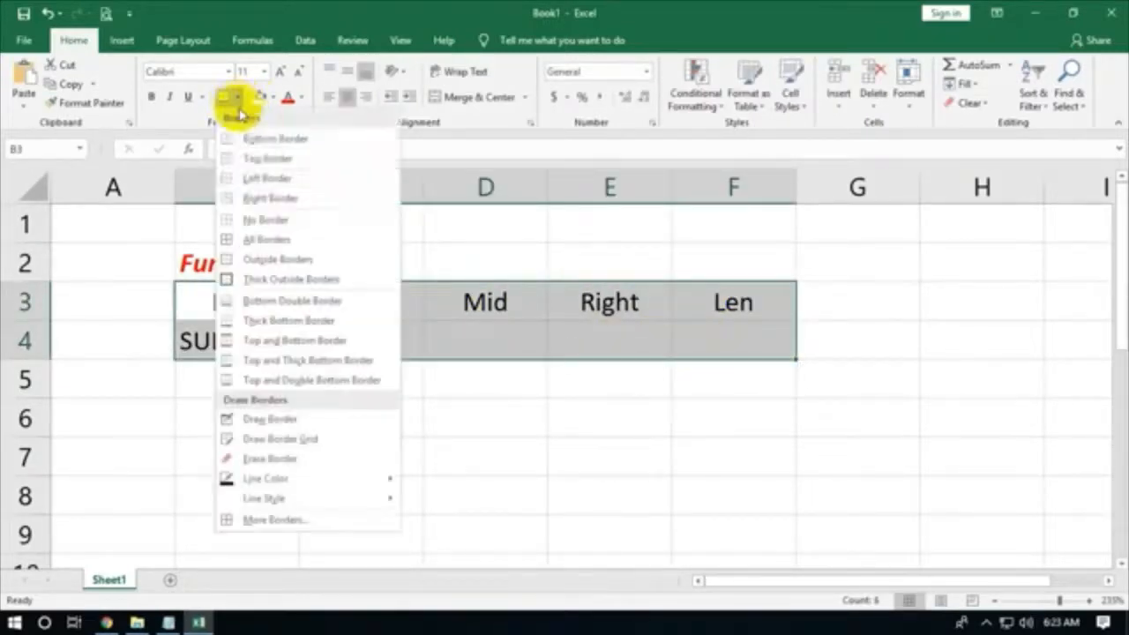
click(257, 236)
- Fill the heading cells B3:F3 with yellow and widen column B so the sample word fits
drag(245, 307, 723, 306)
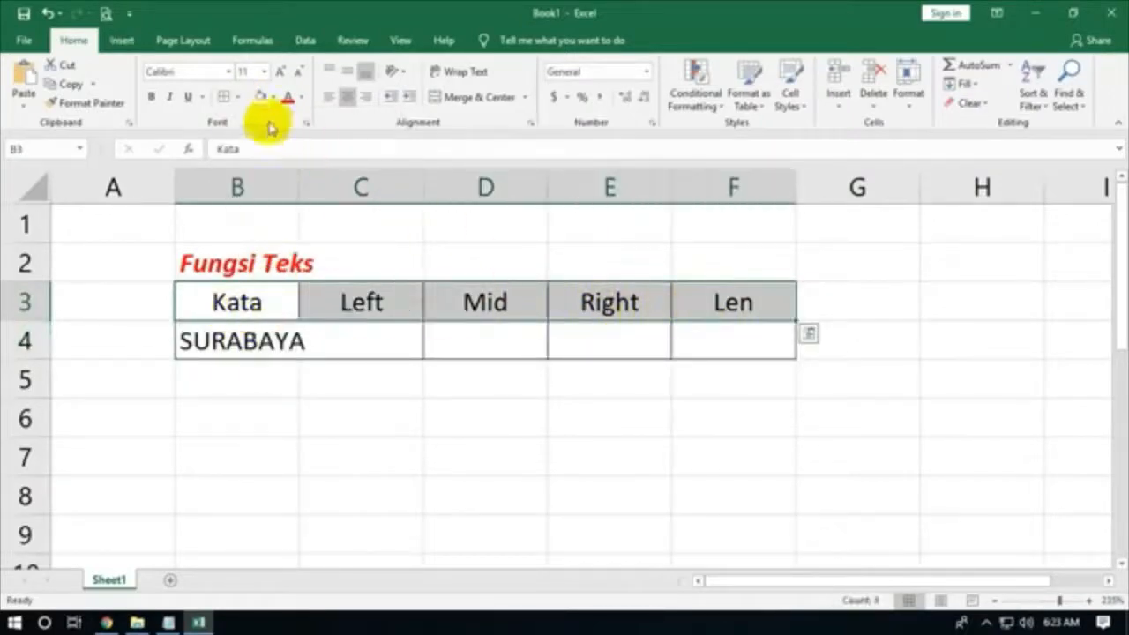
click(261, 99)
drag(298, 186, 362, 189)
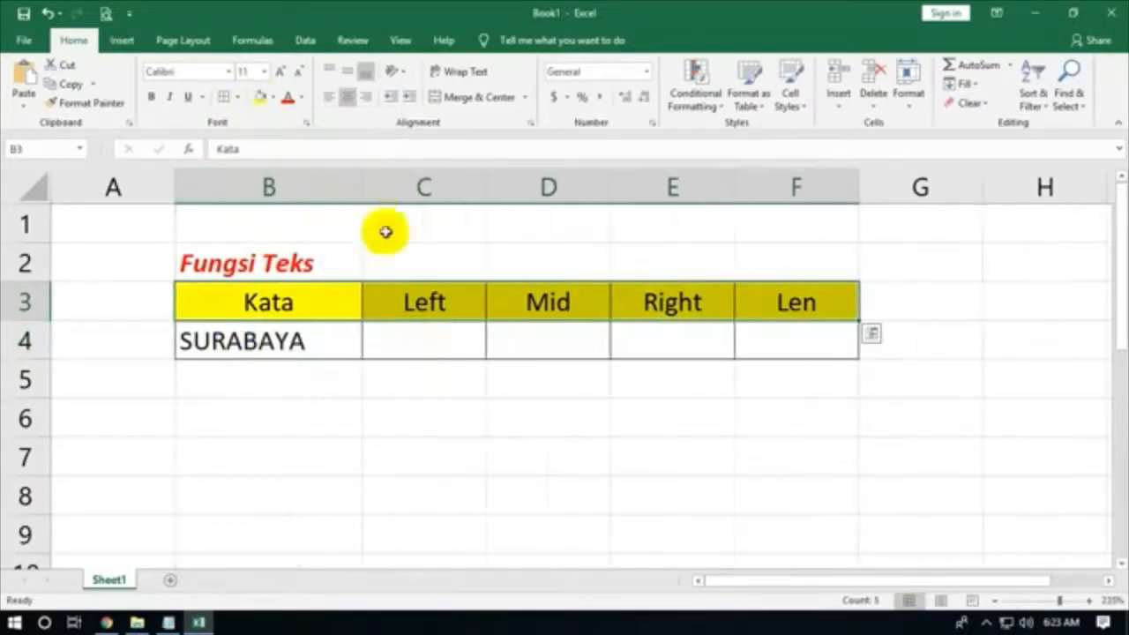
click(473, 415)
- Center the word SURABAYA horizontally in cell B4
click(291, 344)
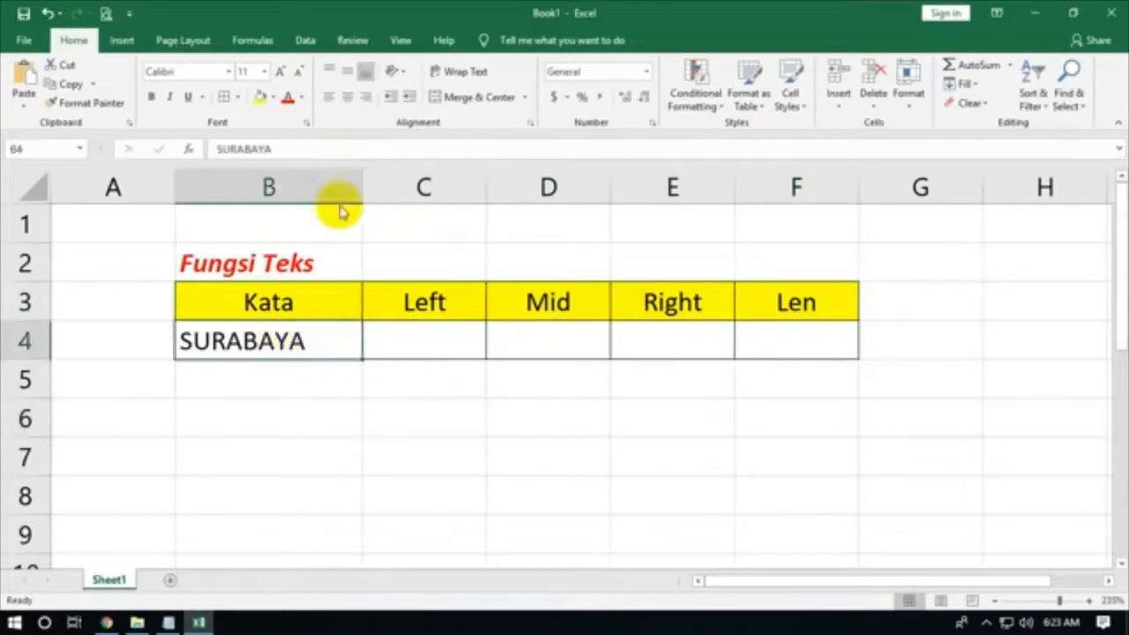
click(349, 99)
click(423, 340)
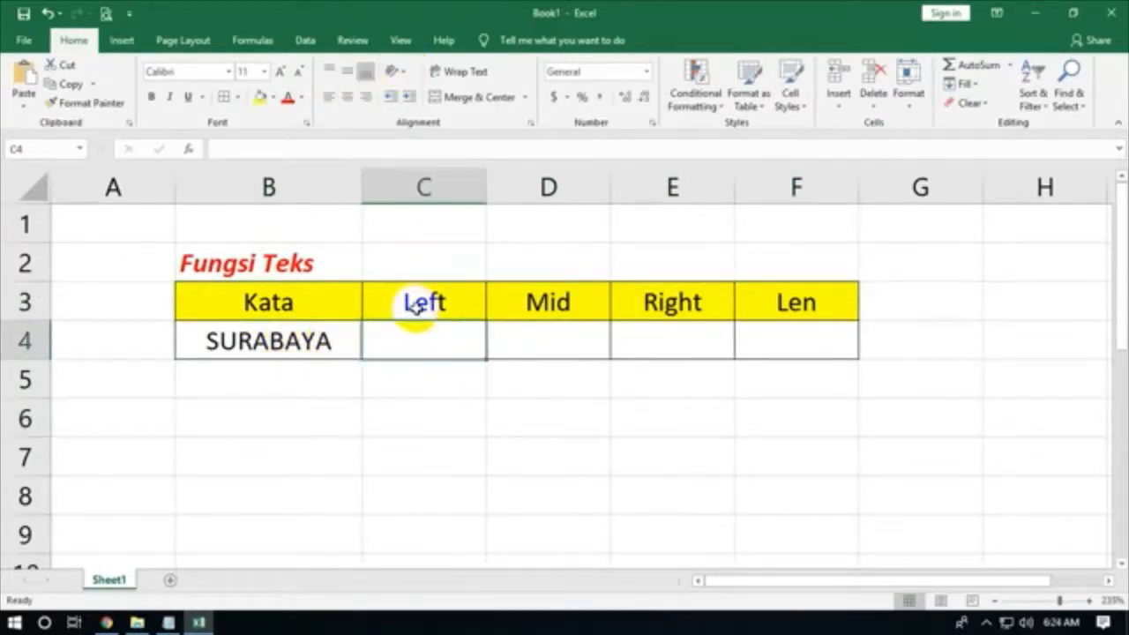
- Make the headings in B3:F3 bold
drag(232, 305, 752, 314)
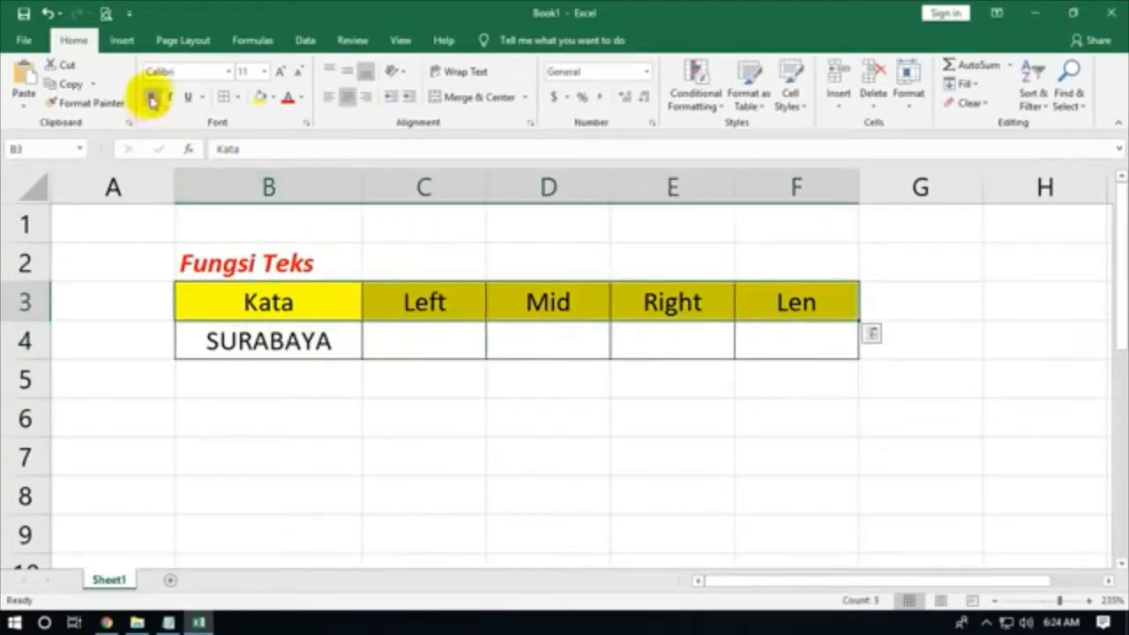
click(151, 96)
click(422, 417)
click(405, 351)
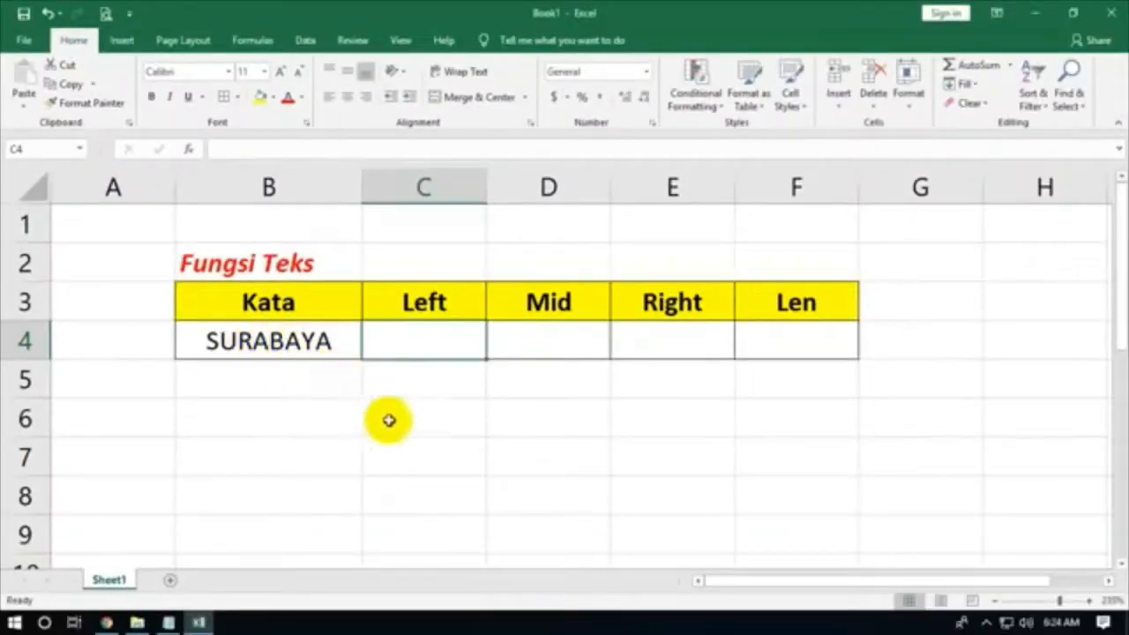
- Enter the syntax note =left(sel acuan, banyaknya) as plain text in cell B6
click(293, 410)
text('='e)
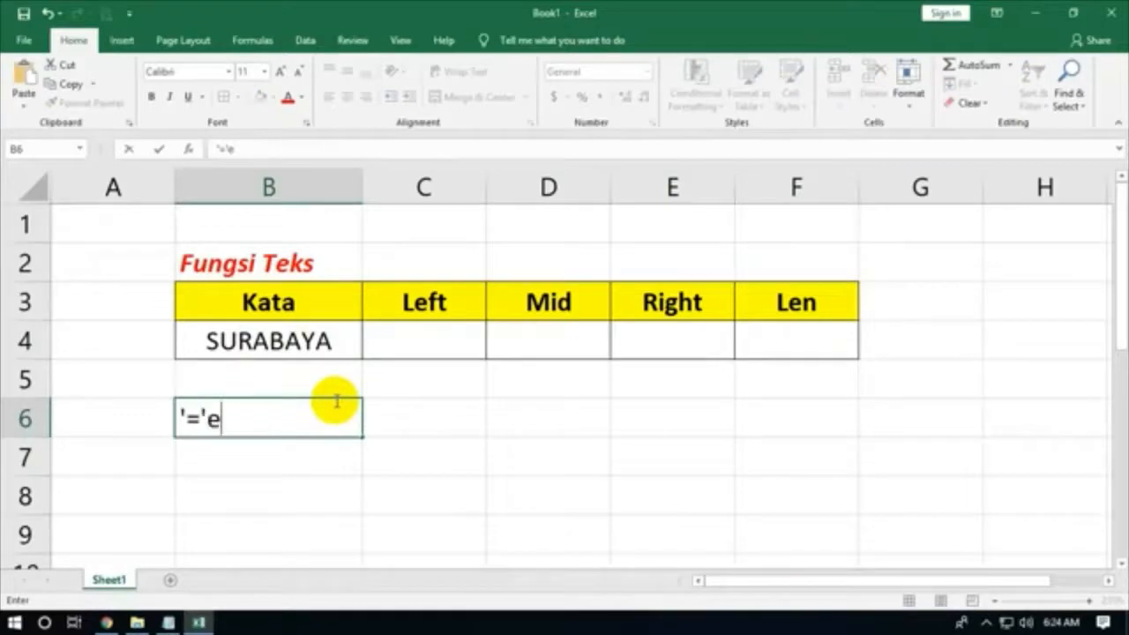
key(BackSpace)
key(BackSpace)
key(BackSpace)
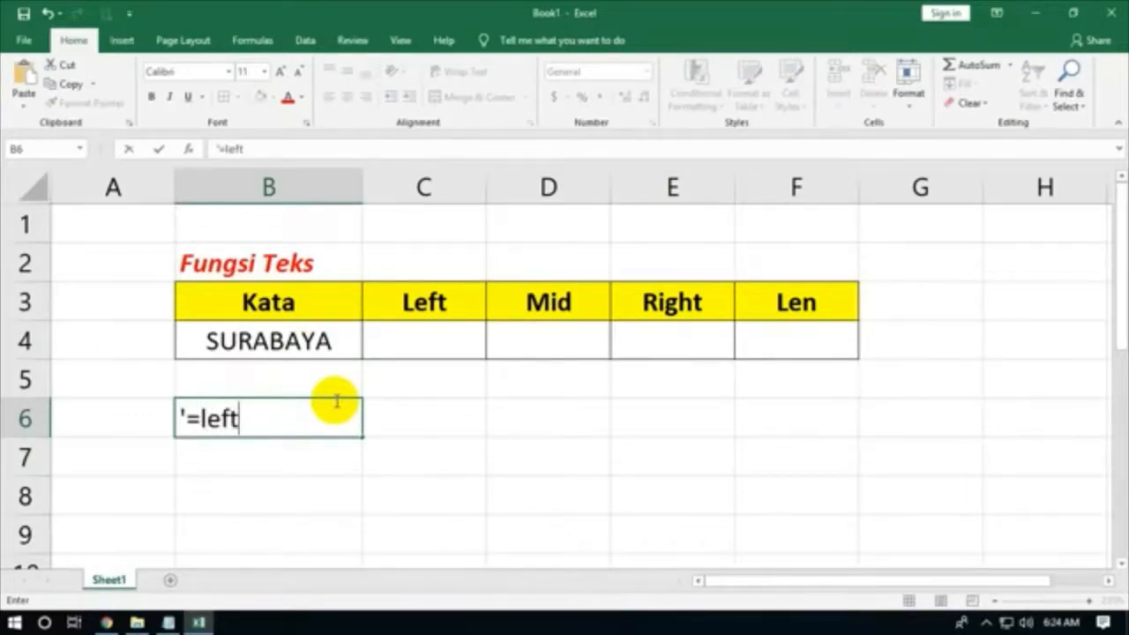
text(left(sel acuan, )
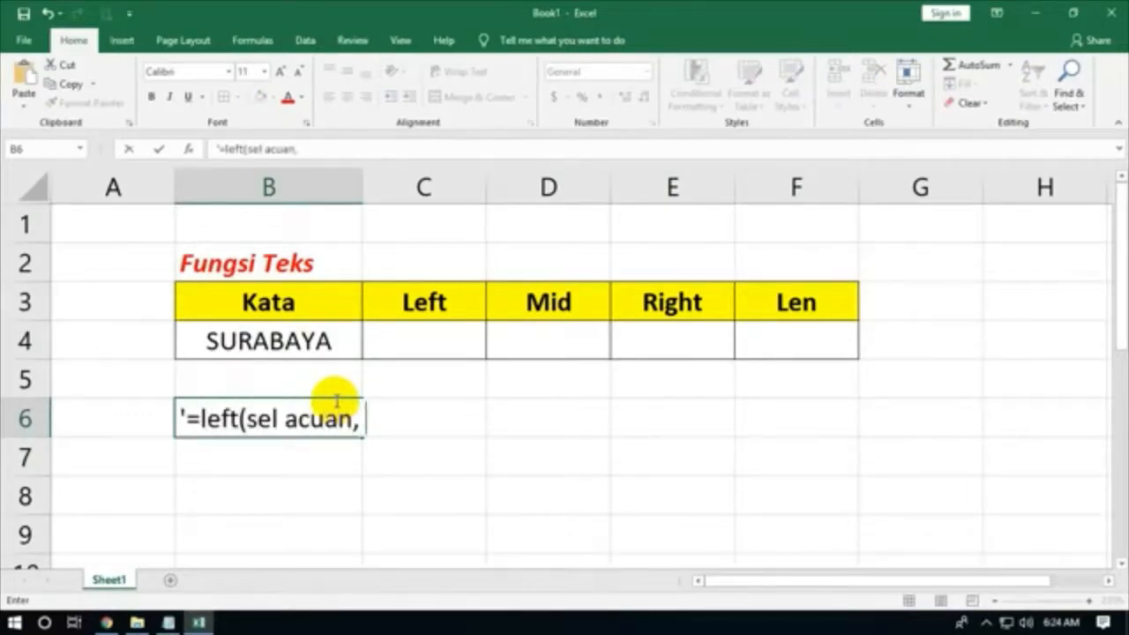
text(banyaknya)
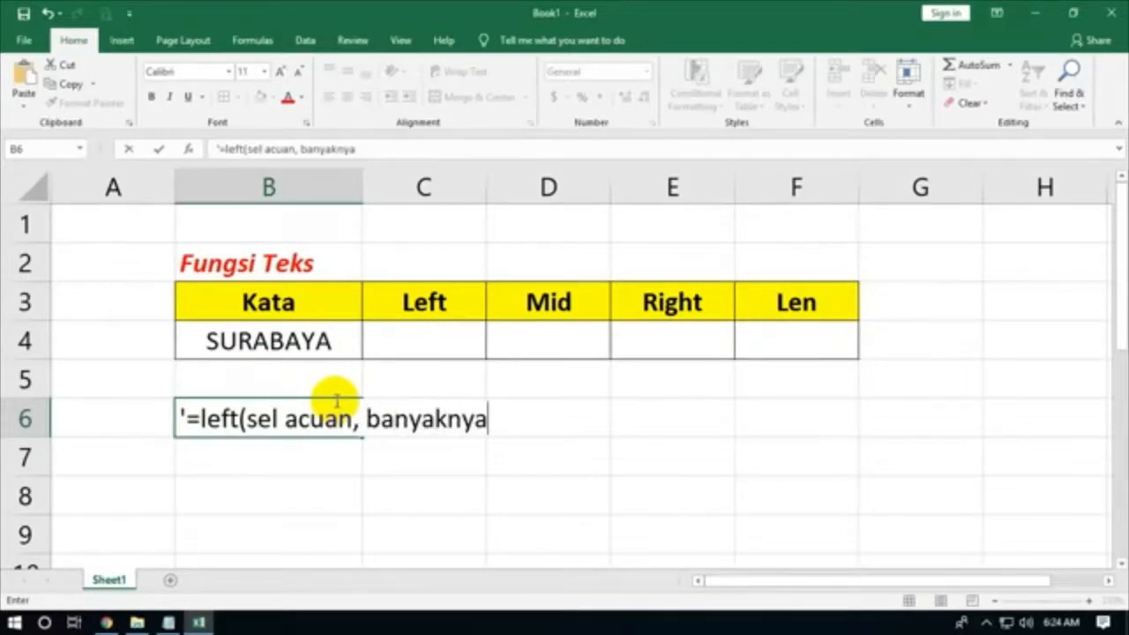
text())
key(Return)
- Copy the syntax note from B6 down into cells B7 and B8
click(335, 400)
key(shift+Down)
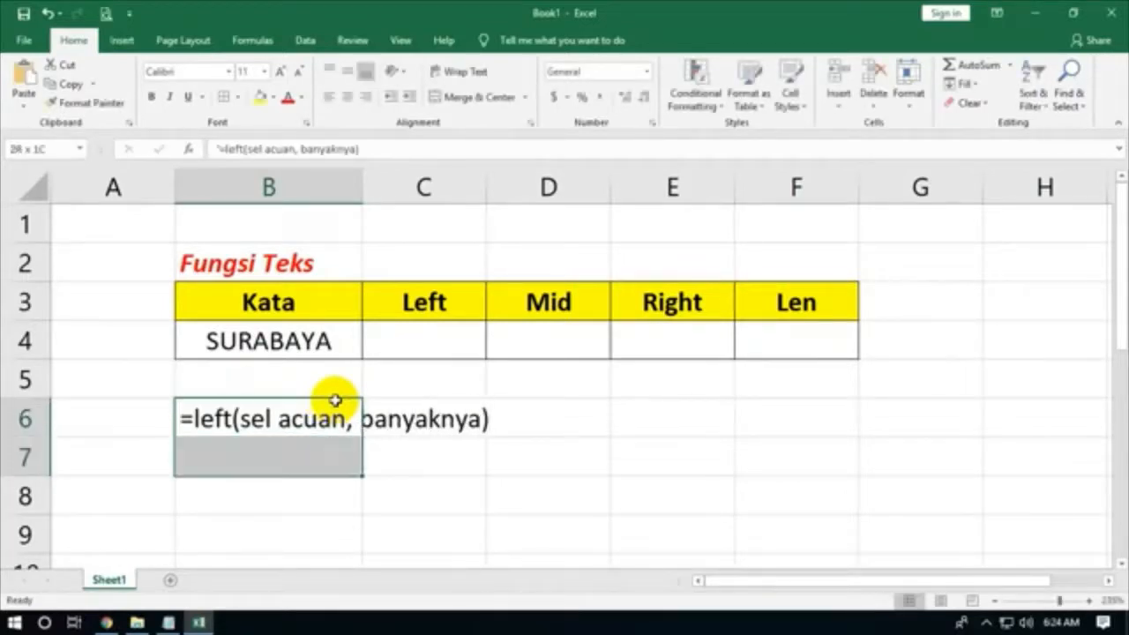
key(ctrl+d)
key(Down)
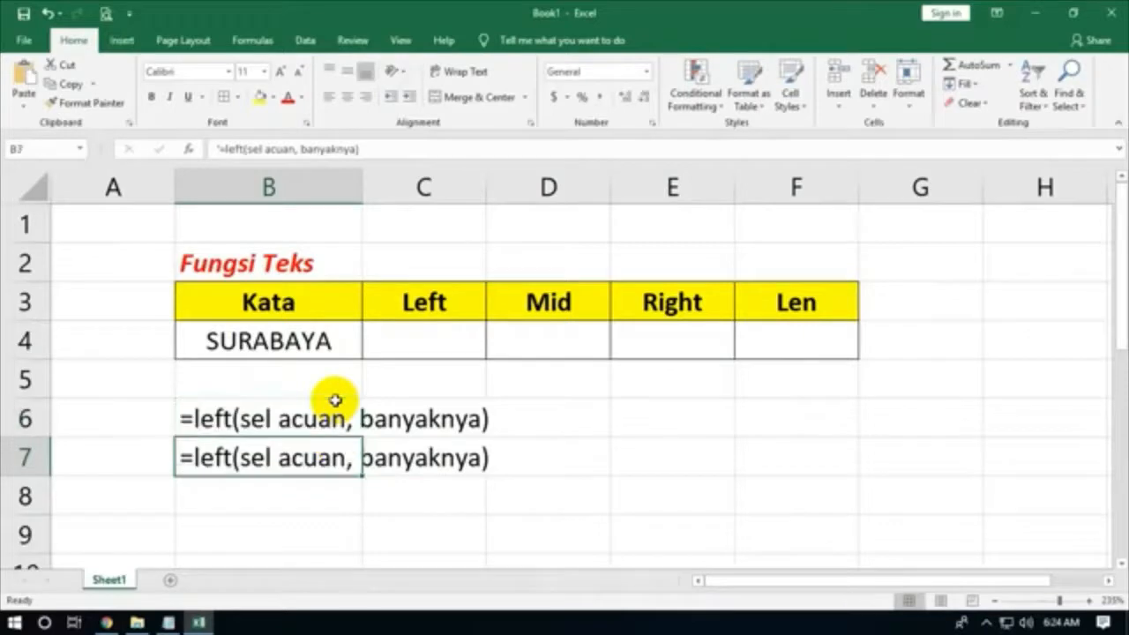
key(shift+Down)
key(ctrl+d)
key(Down)
- Change the function name in the B8 syntax note to right
key(F2)
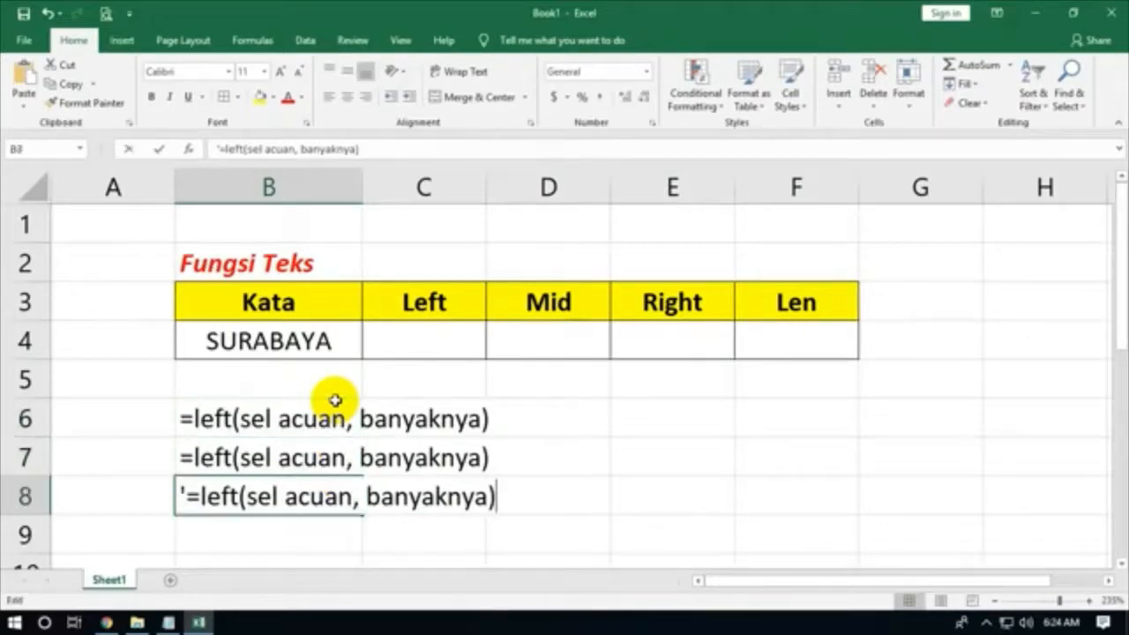
key(shift+Right)
key(shift+Right)
key(shift+Right)
key(shift+Right)
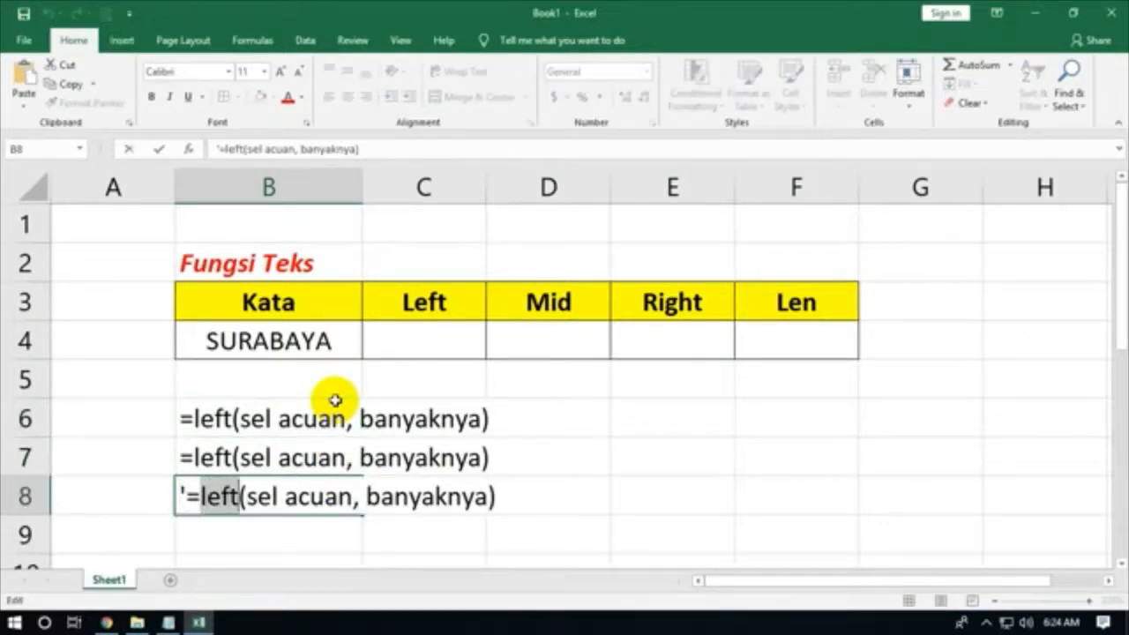
text(right)
key(Return)
- Change the syntax note in B7 to =mid(sel acuan, karakter awal, banyaknya)
key(Up)
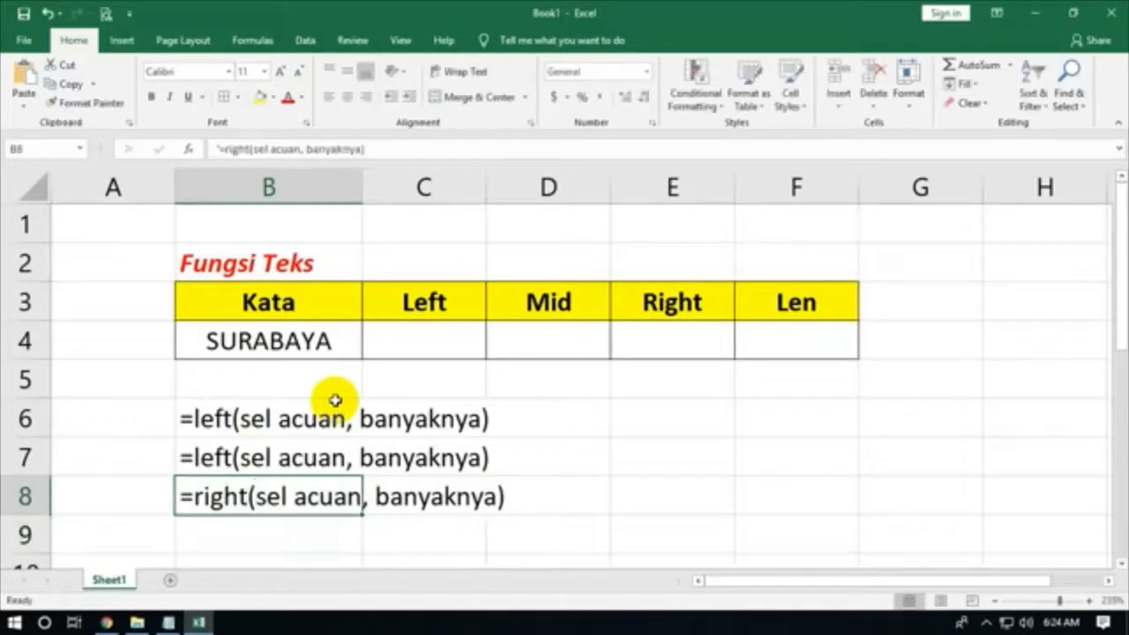
key(Up)
key(F2)
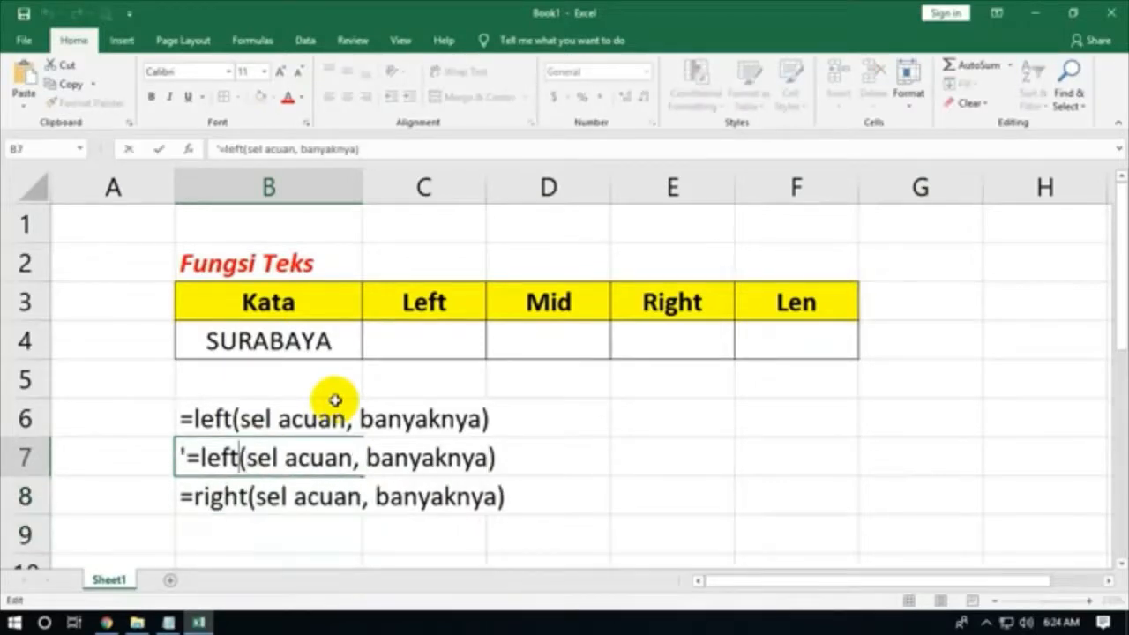
key(shift+Left)
key(shift+Left)
key(shift+Left)
text(mid(sel acuan, )
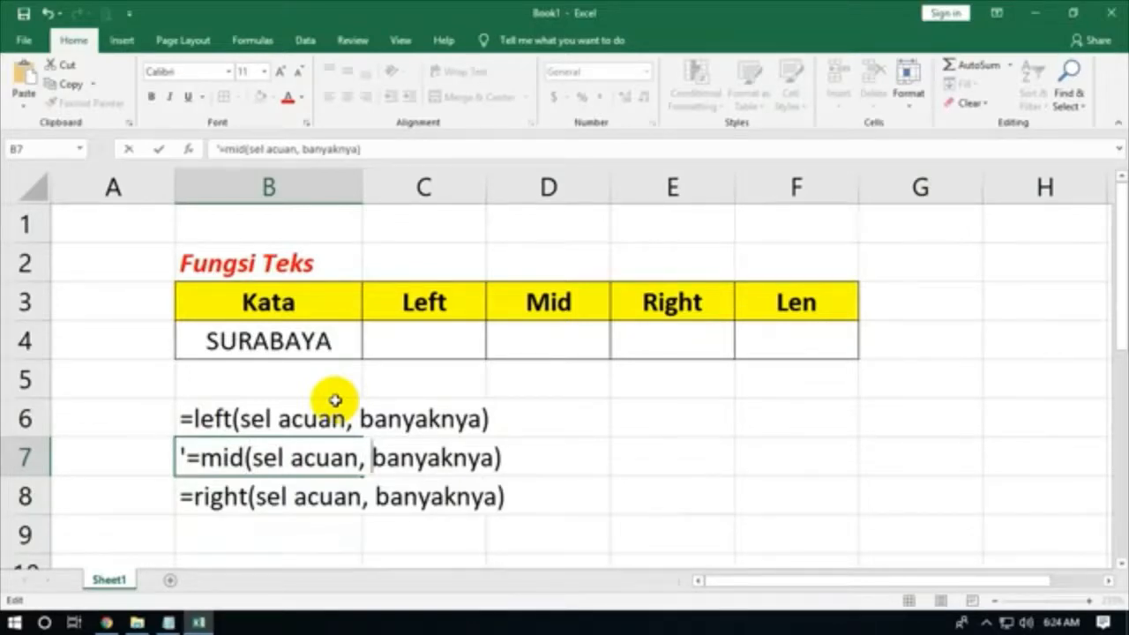
text(karakter a)
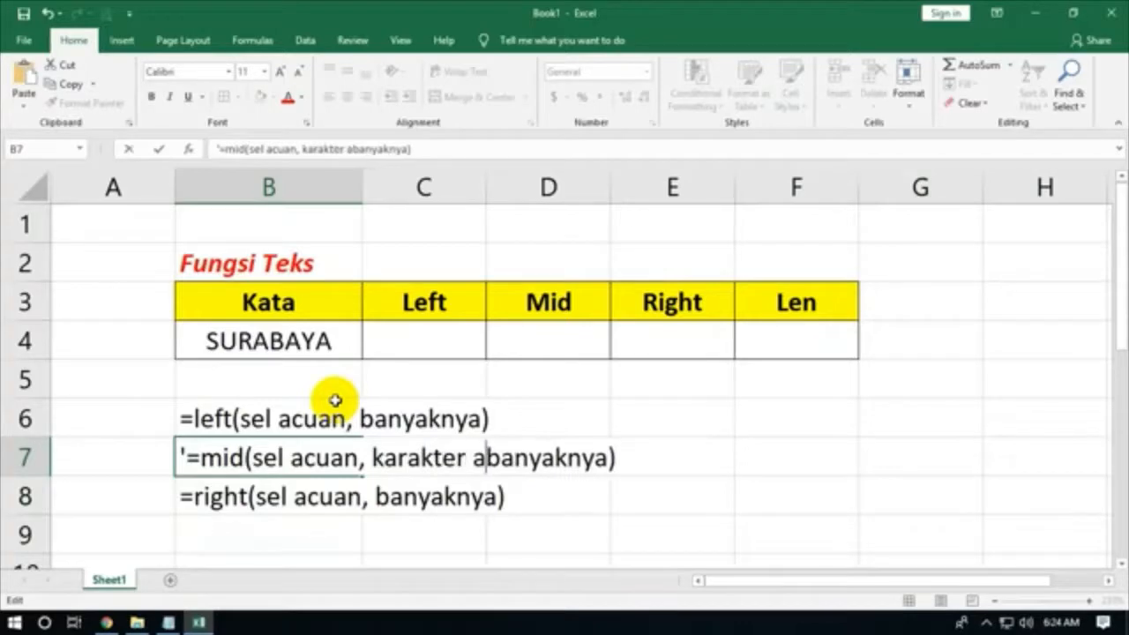
text(wal,)
key(Return)
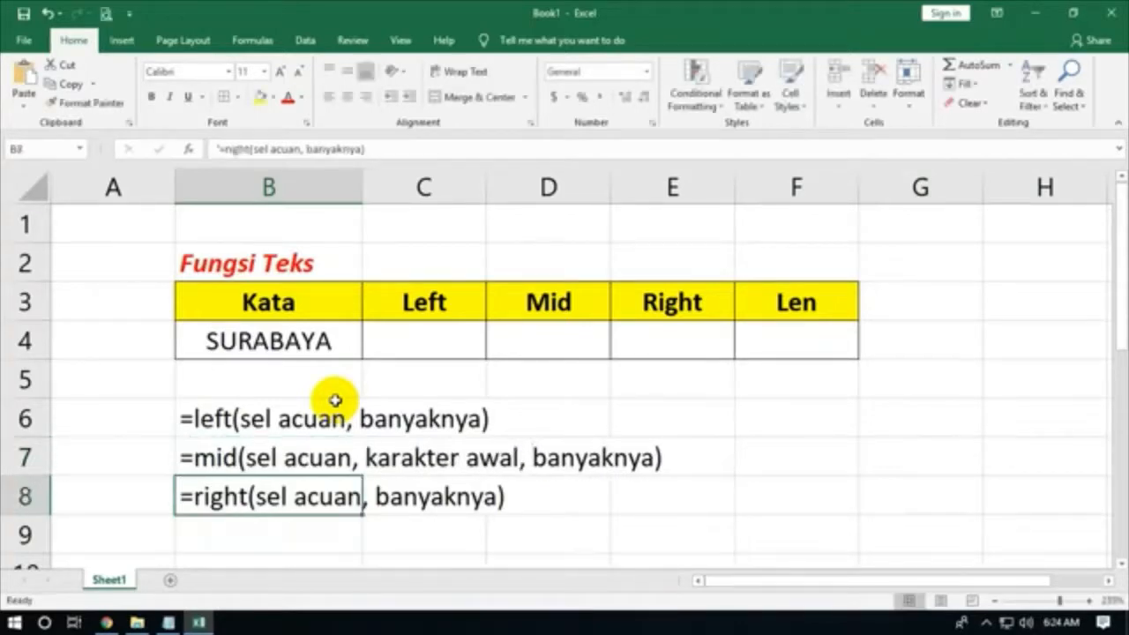
- Enter the formula =left(B4,4) in cell C4 under the Left heading
click(402, 365)
click(388, 345)
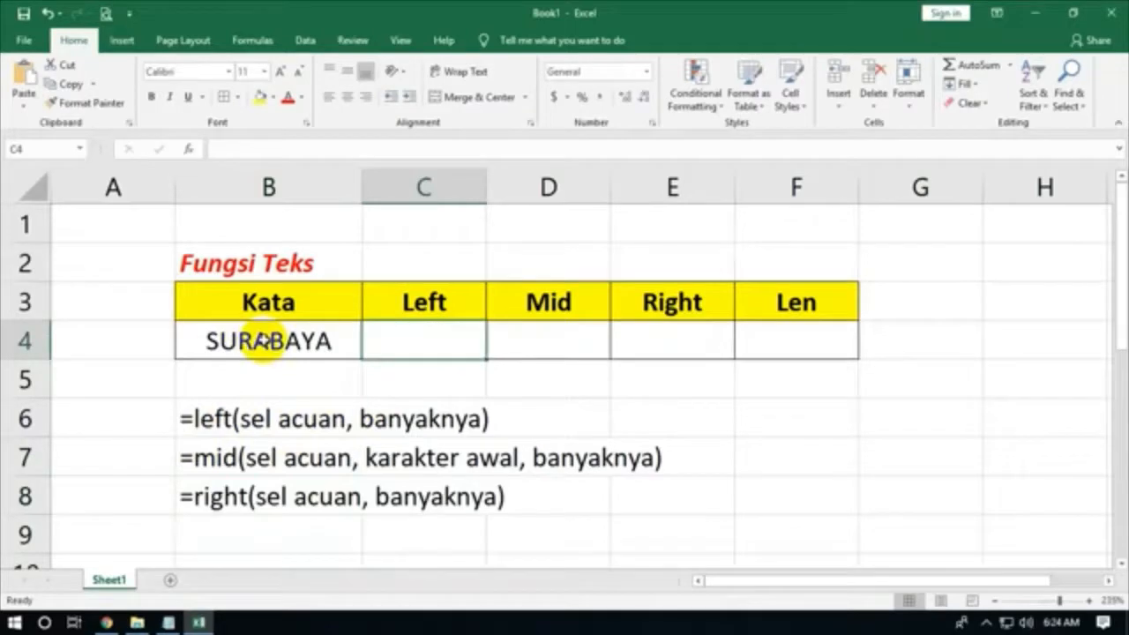
click(262, 340)
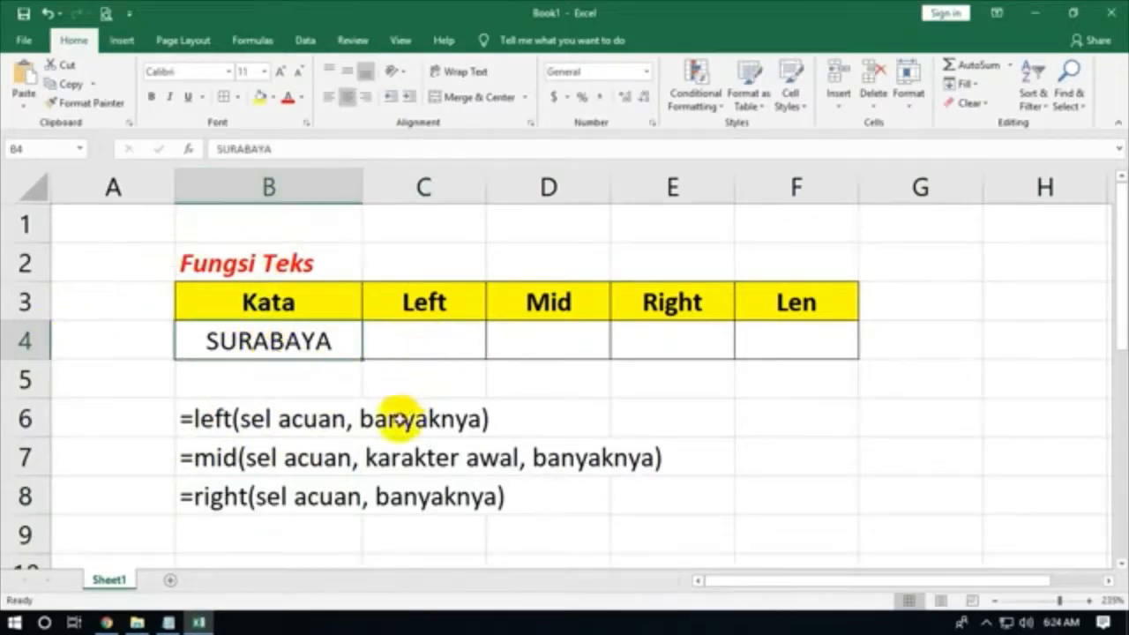
click(404, 337)
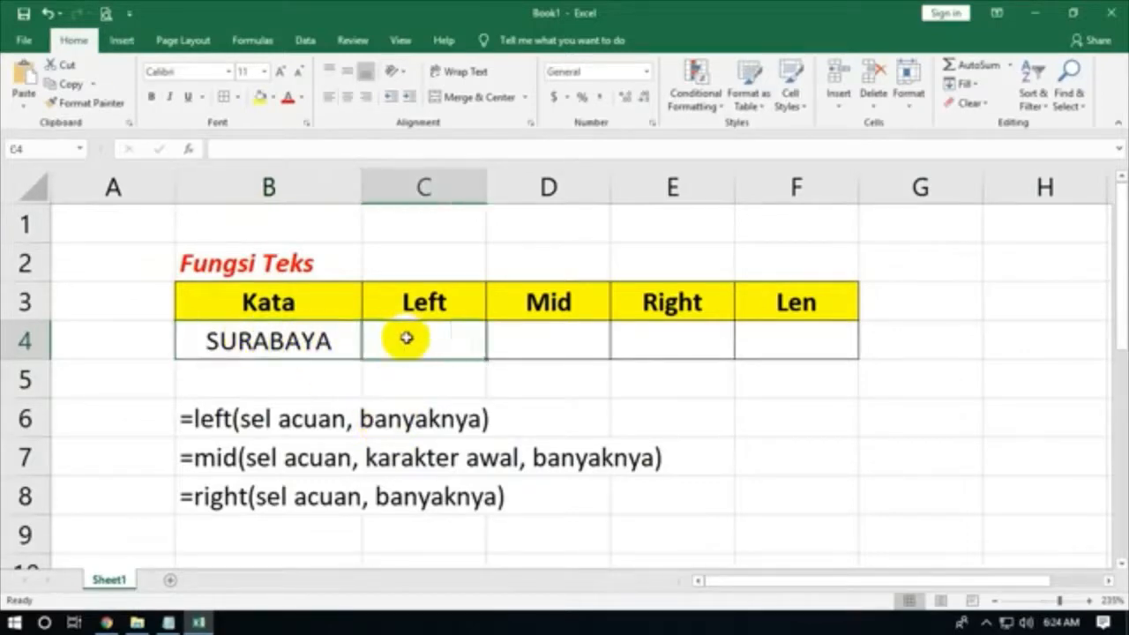
text(=)
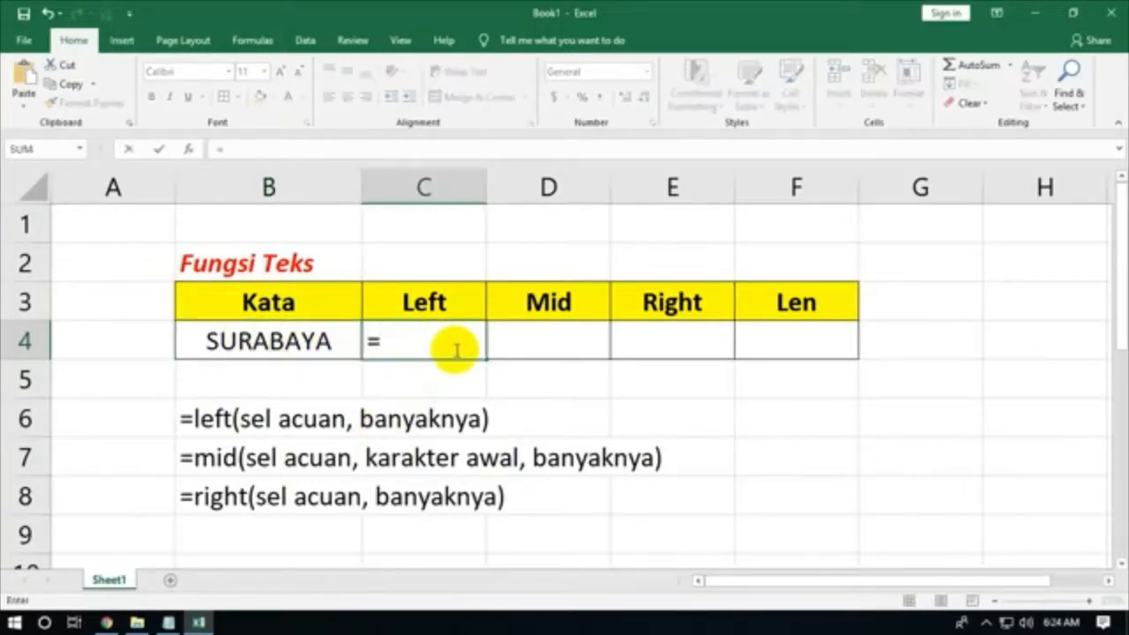
text(left()
key(Left)
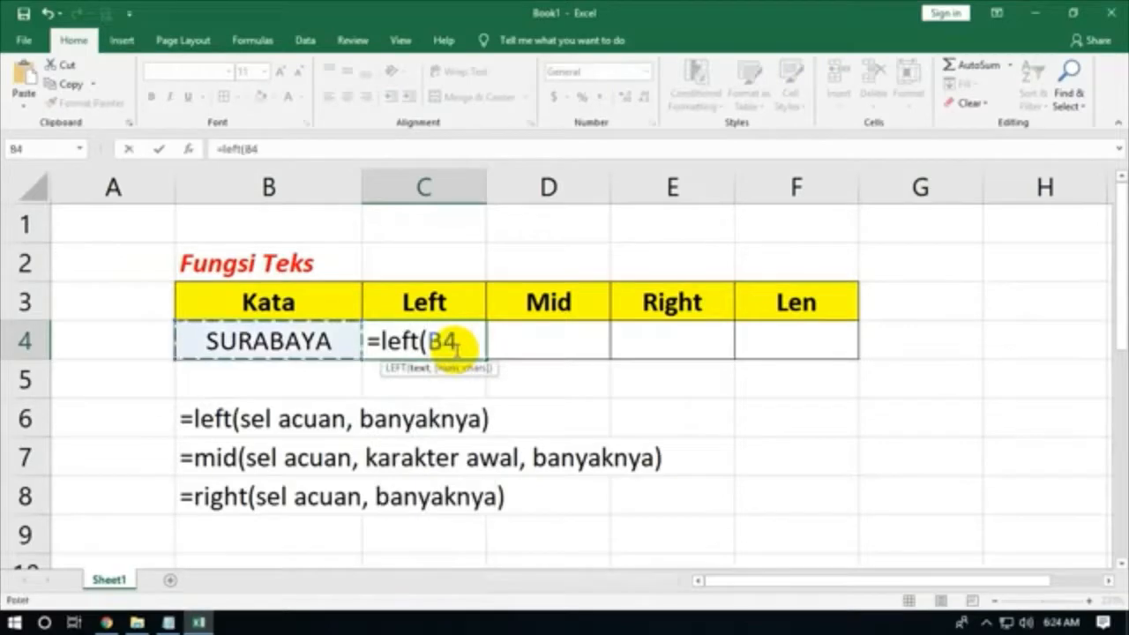
text(,)
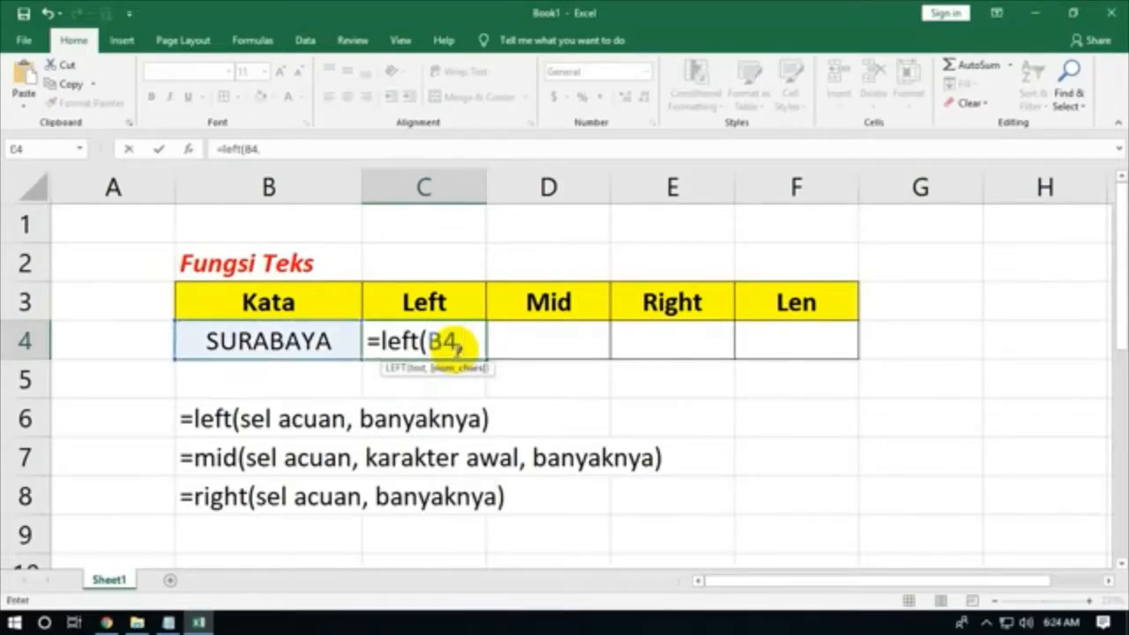
text(4))
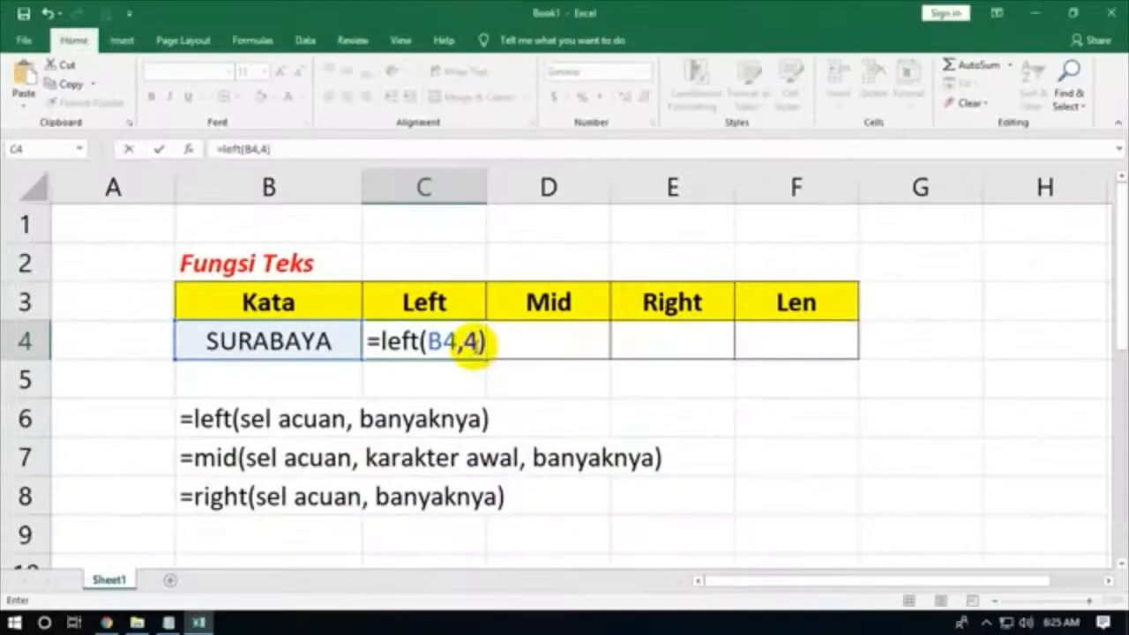
key(Return)
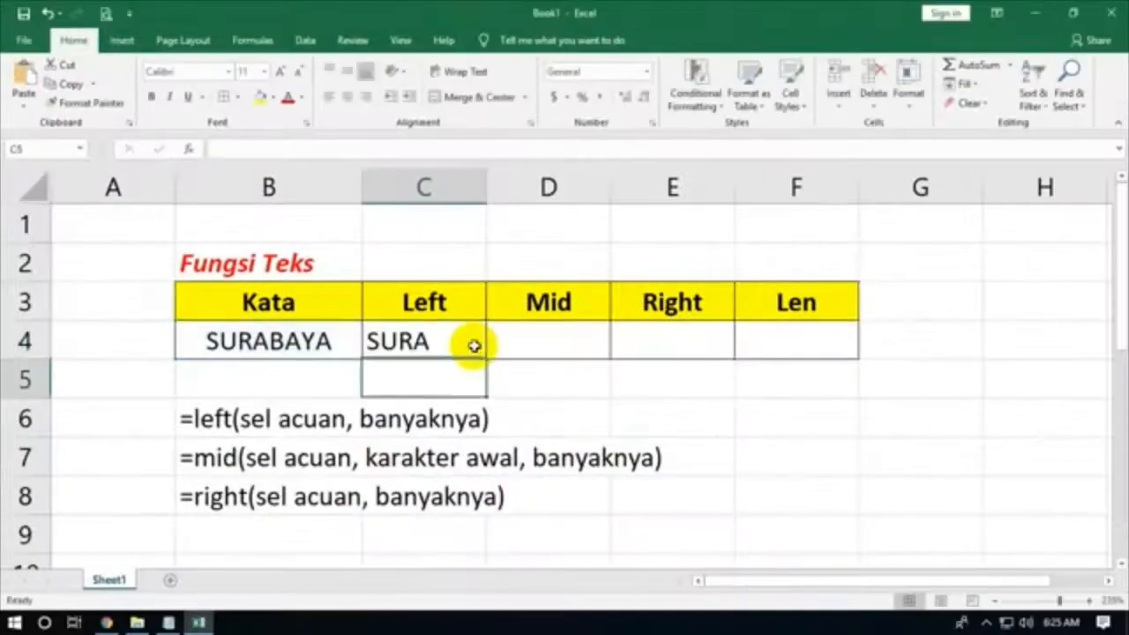
- Change the number of characters in the C4 LEFT formula to 5
double_click(428, 341)
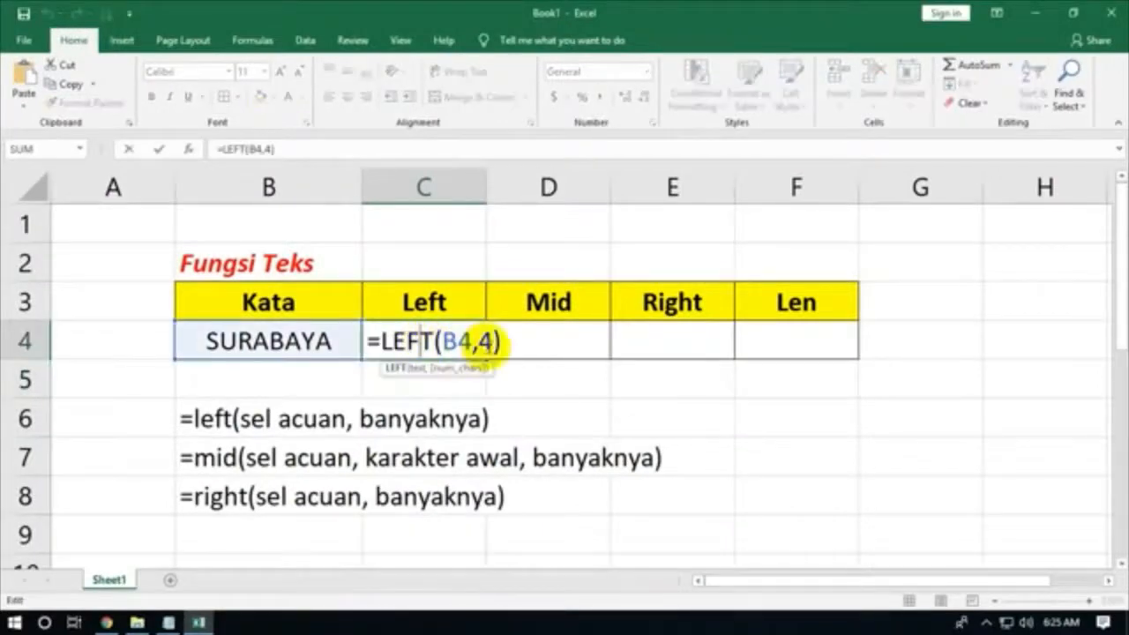
key(BackSpace)
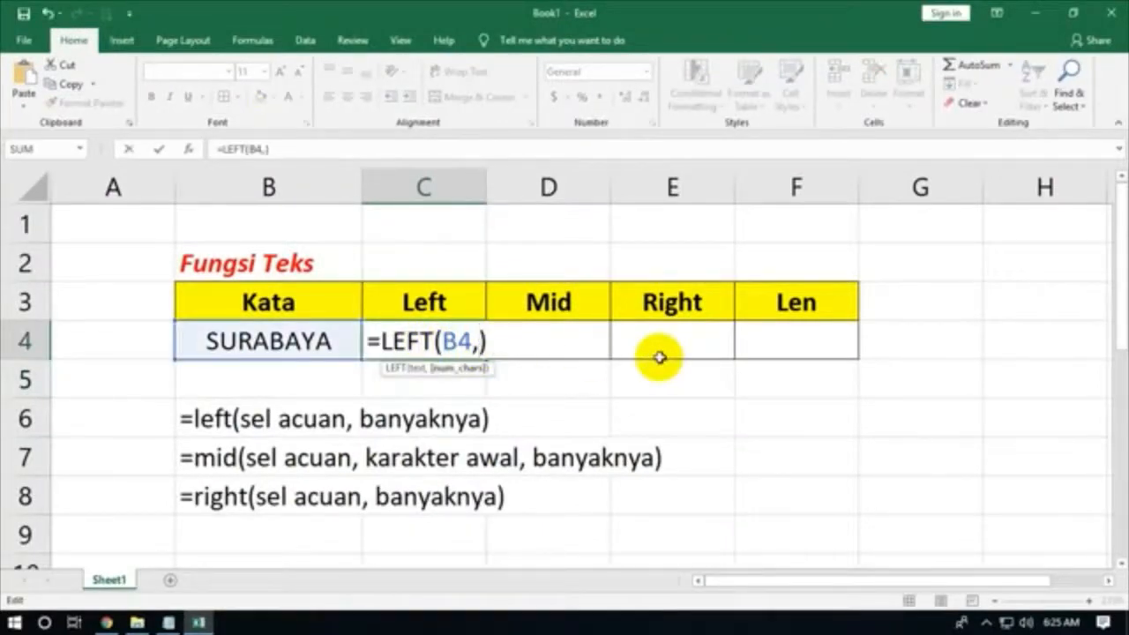
text(5)
key(Return)
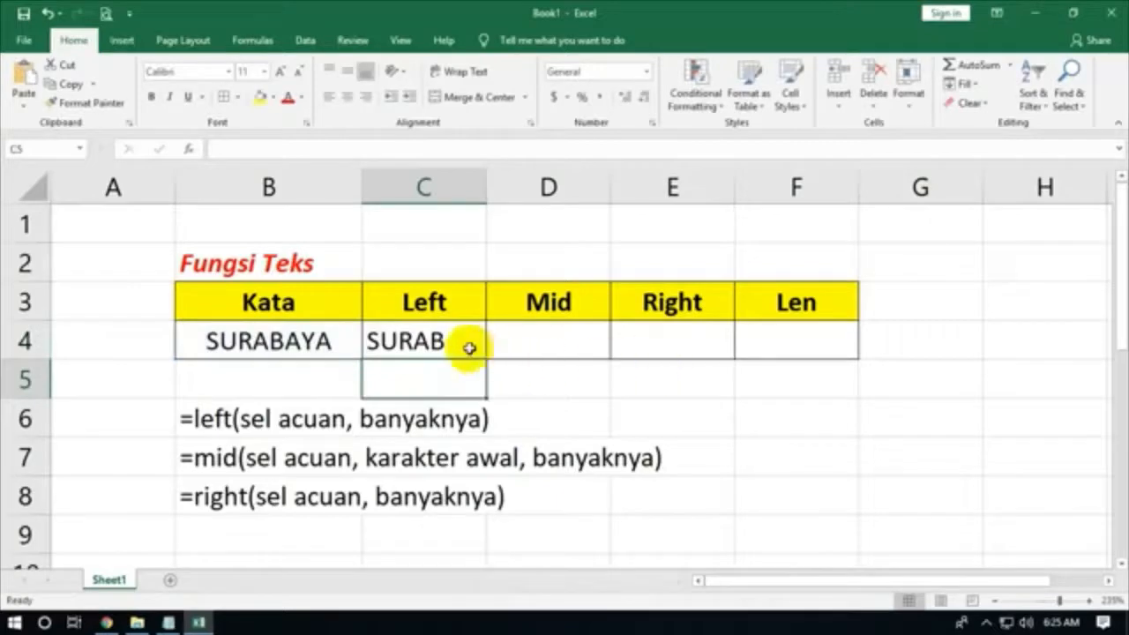
- Set the number of characters in the C4 LEFT formula back to 4
double_click(456, 342)
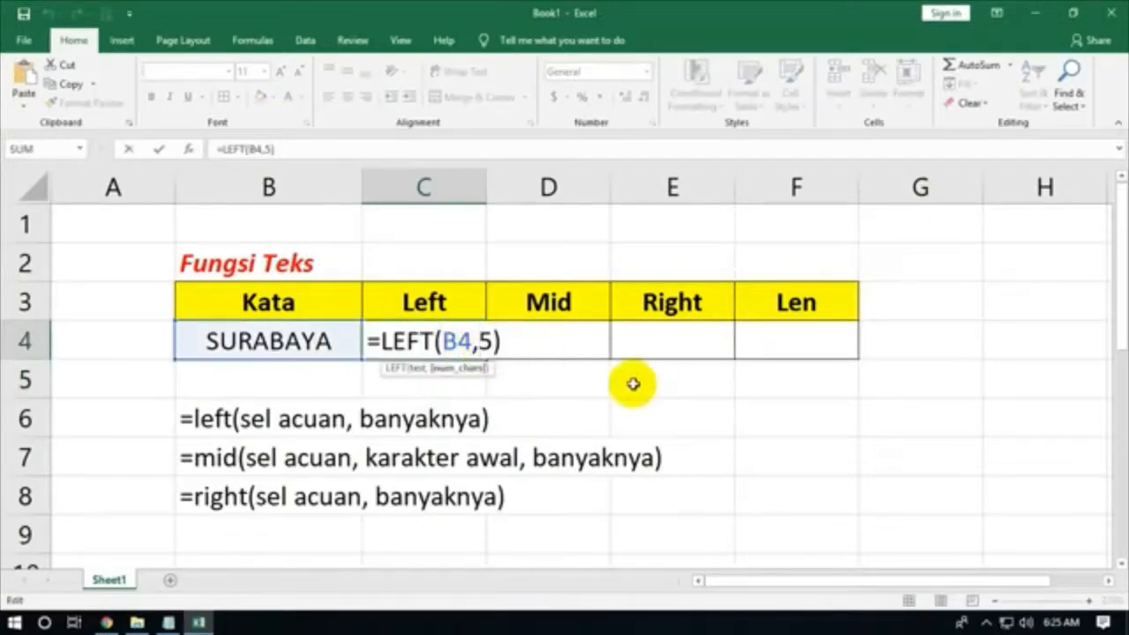
key(Delete)
text(5)
key(BackSpace)
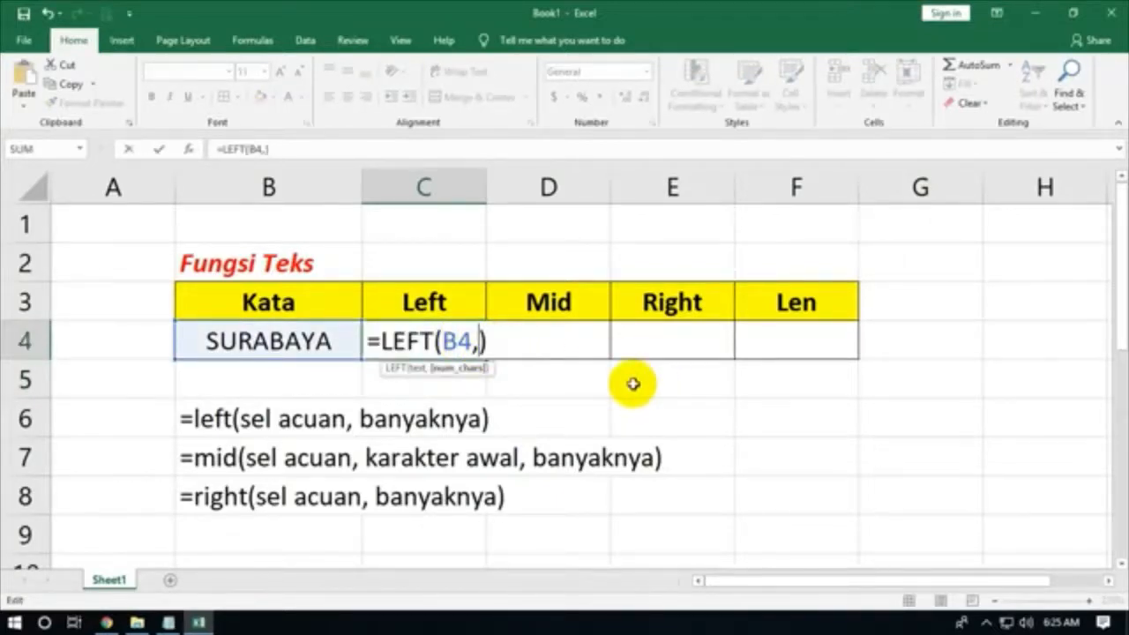
text(4)
key(Tab)
- Enter the formula =right(B4,4) in cell E4 under the Right heading
key(Tab)
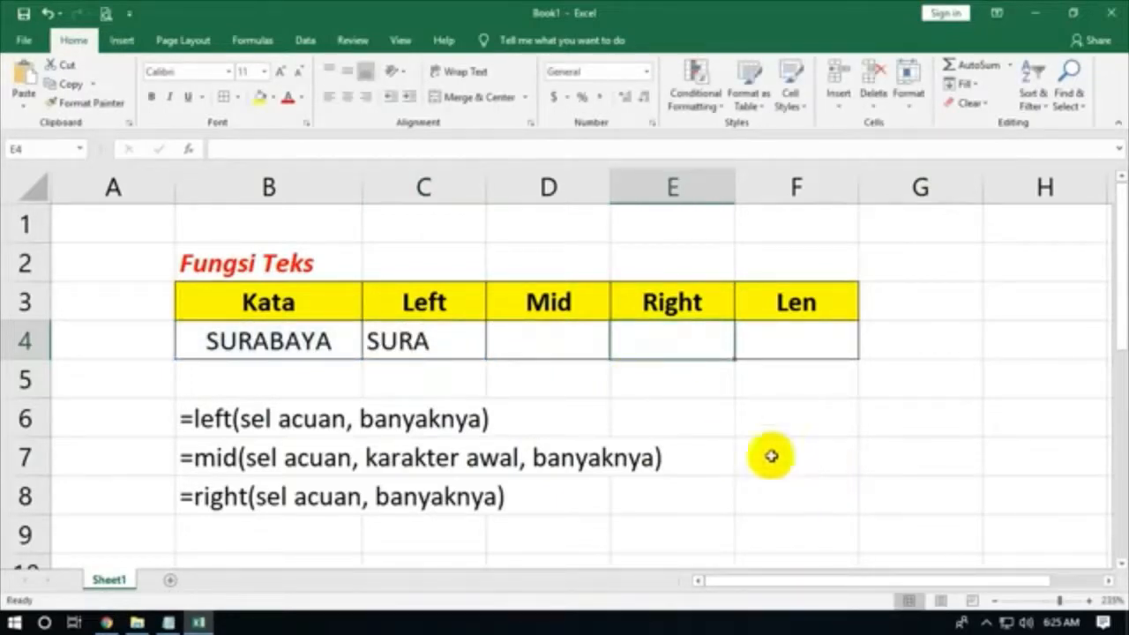
text(=)
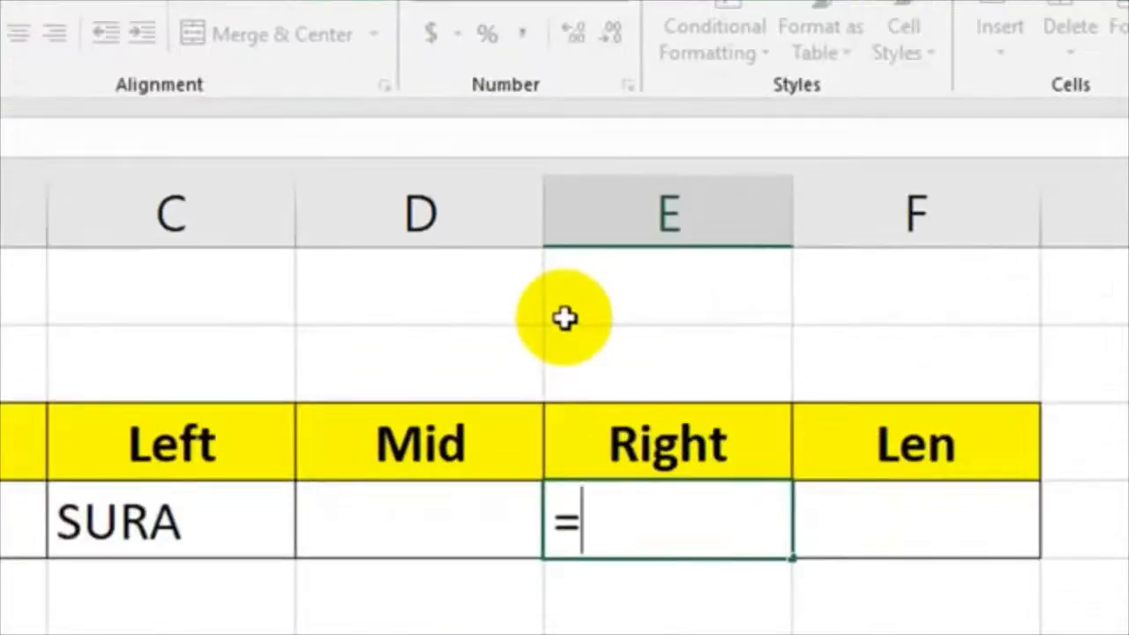
text(right()
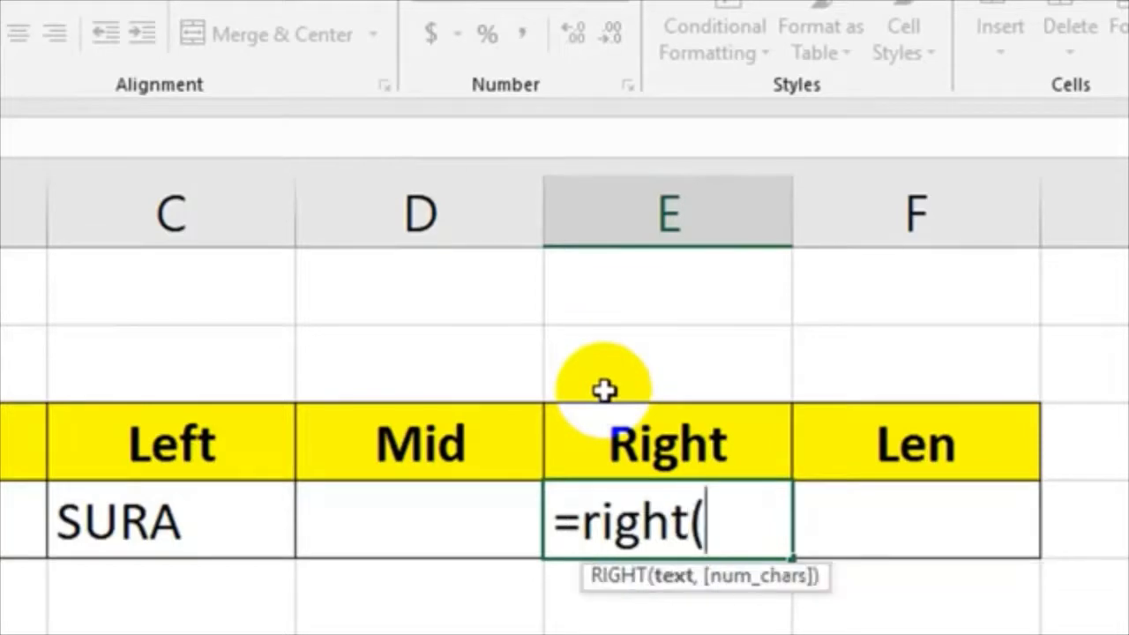
key(Left)
key(Left)
key(Left)
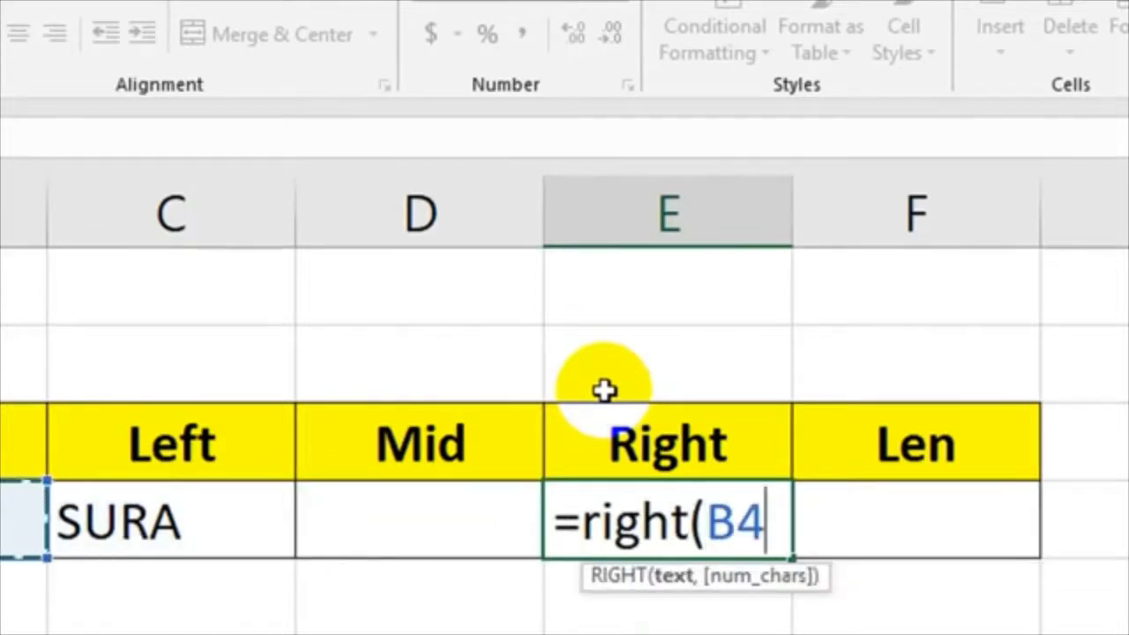
text(,4))
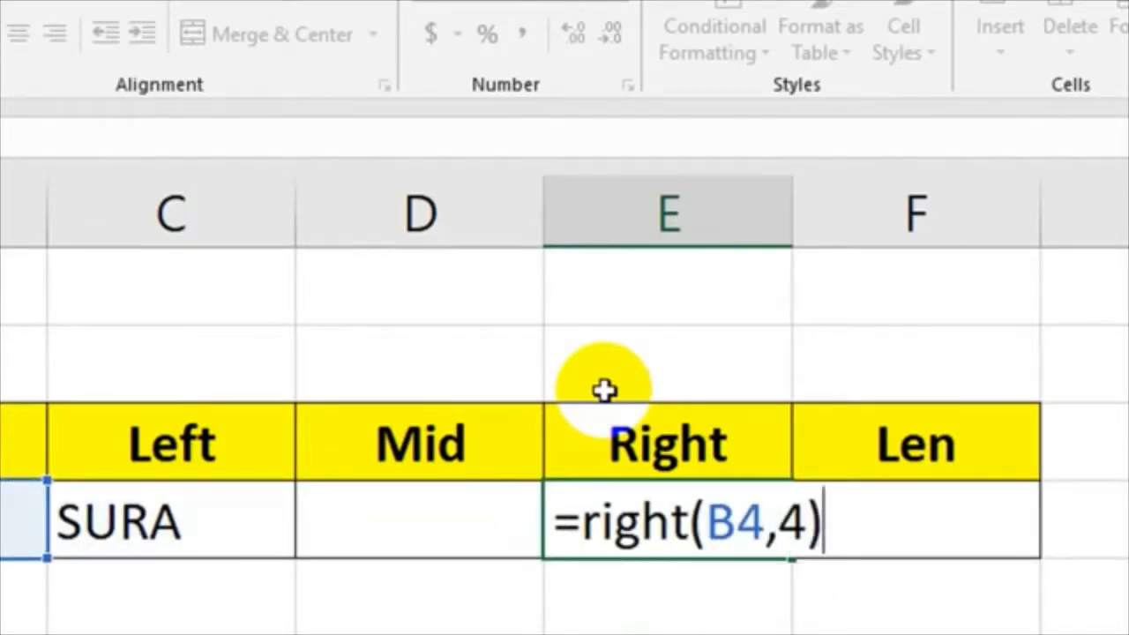
key(Return)
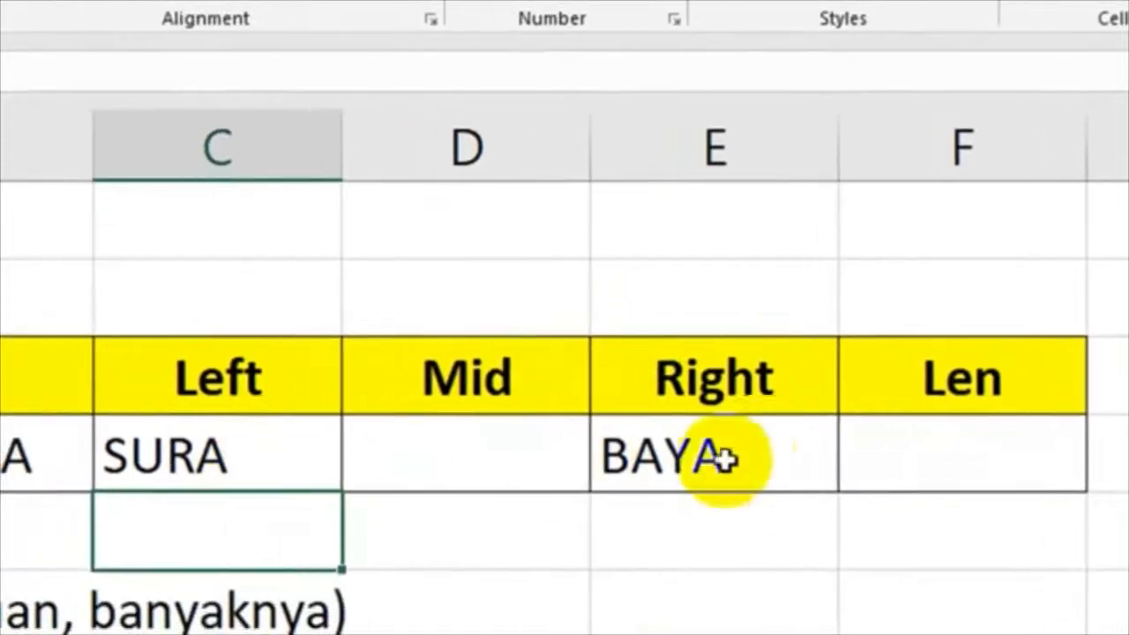
- Enter a LEN formula referencing B4 in cell F4 to count the characters of the word
click(918, 499)
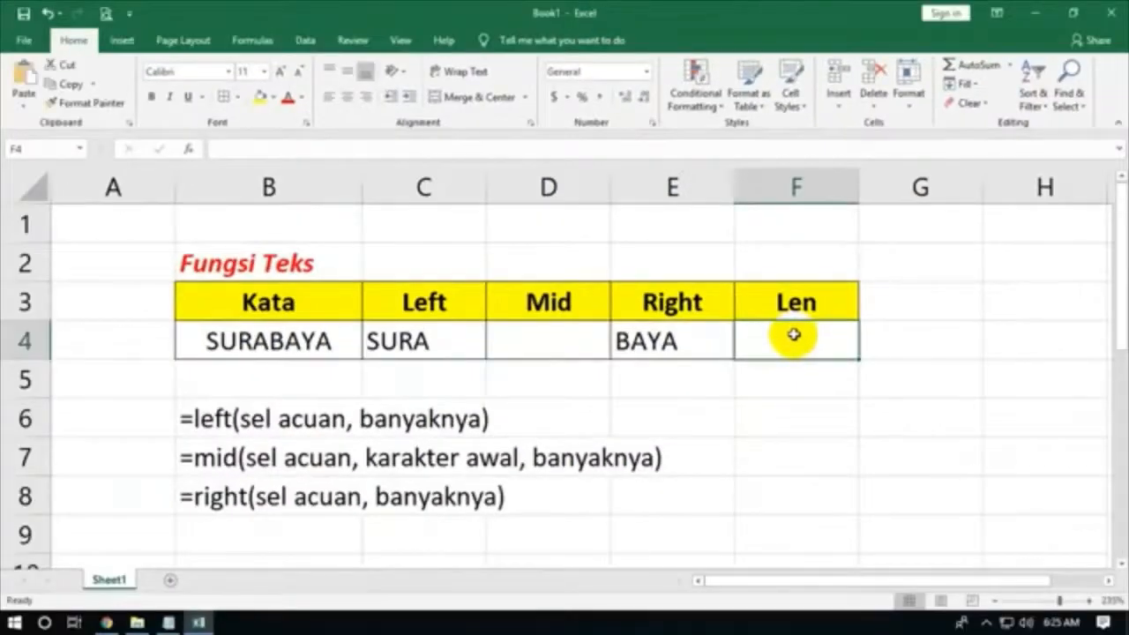
text(=len()
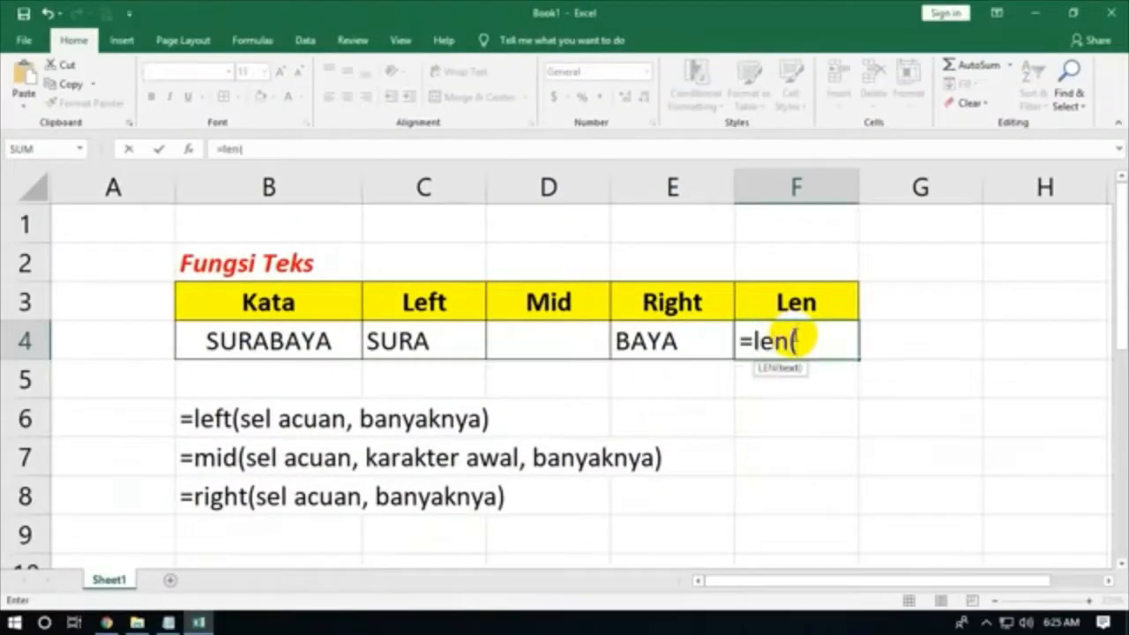
key(Left)
key(Left)
key(Left)
key(Left)
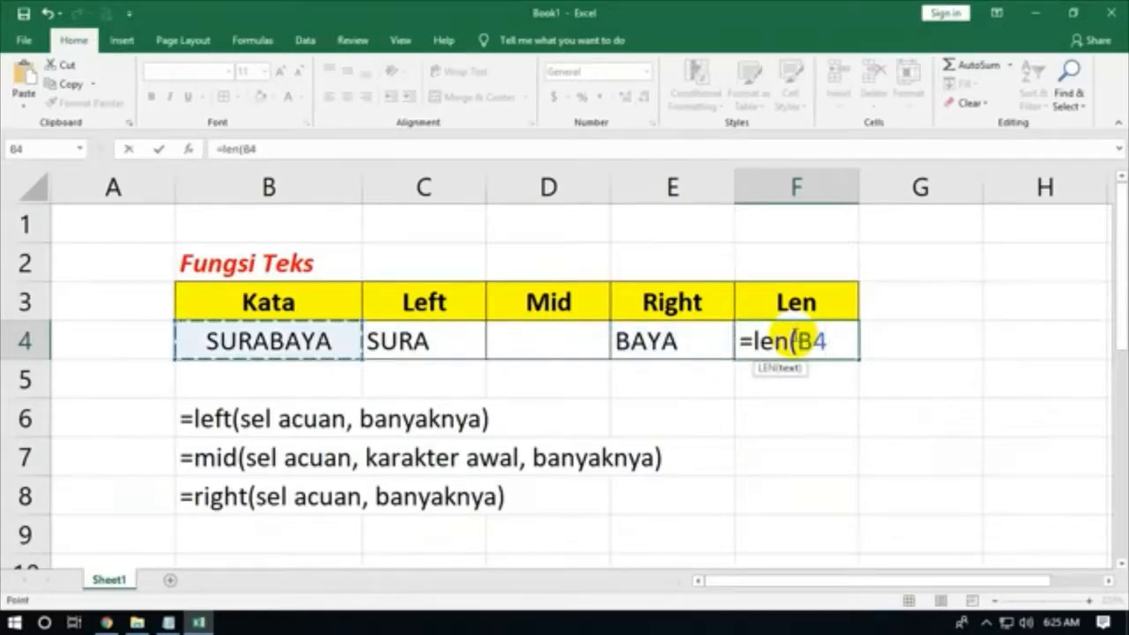
key(Return)
click(794, 335)
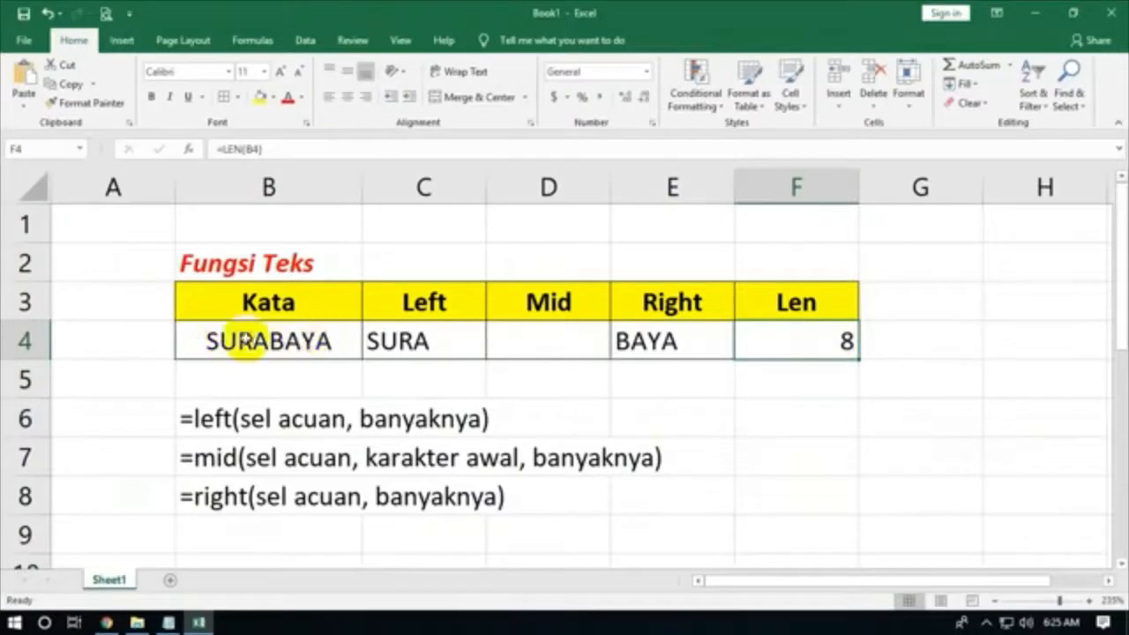
- Add a trailing space after SURABAYA in B4 to test the formulas, and remove the space again
click(344, 340)
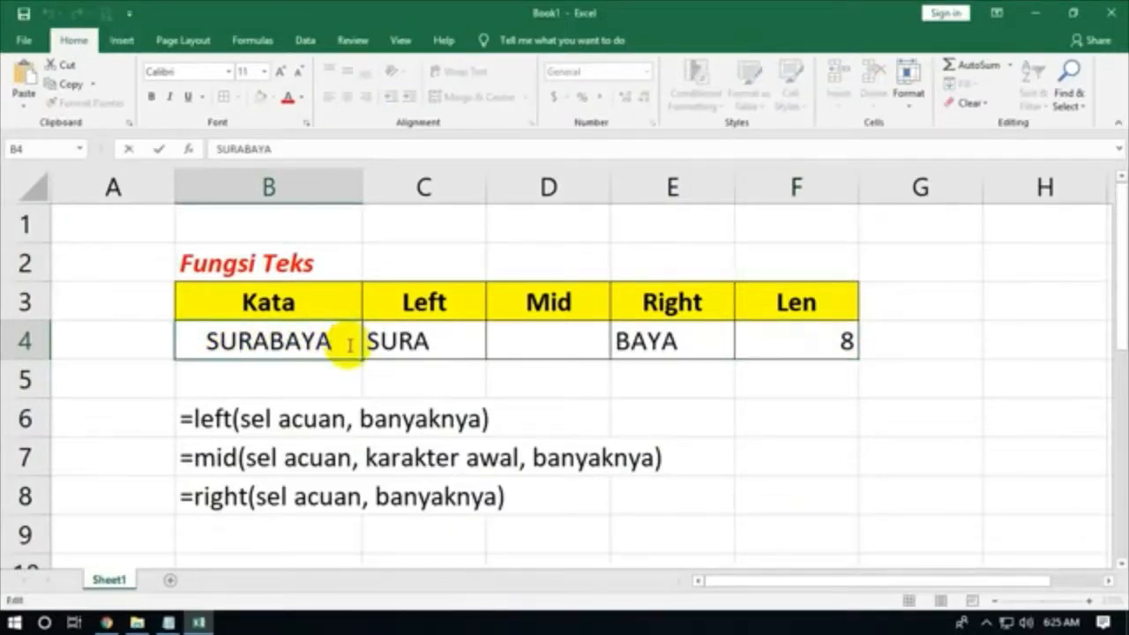
key(Return)
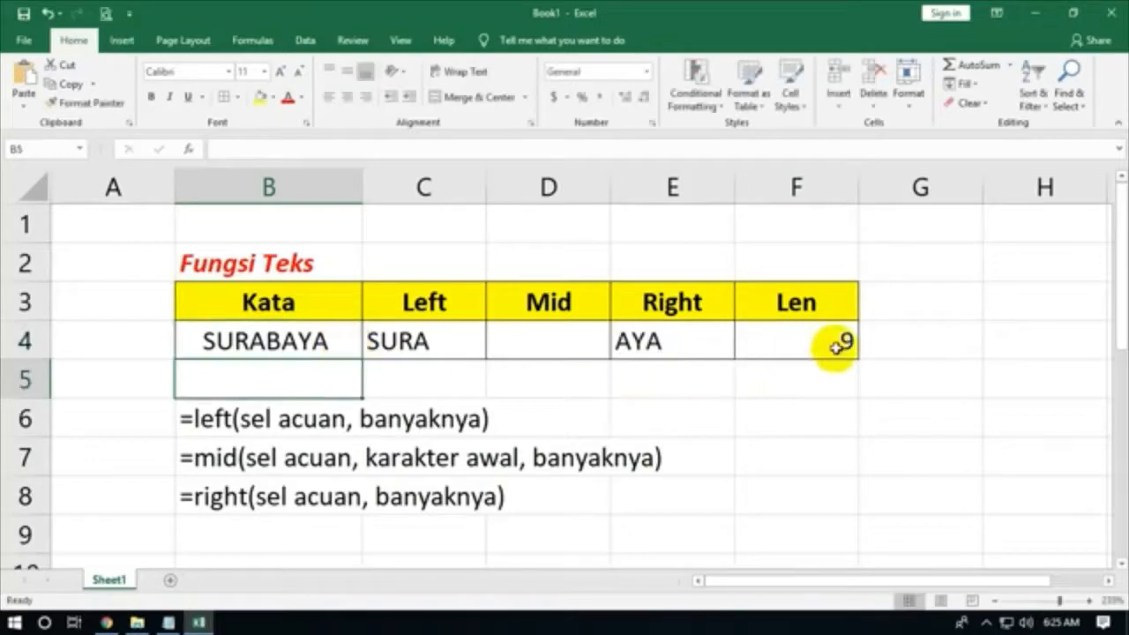
double_click(328, 343)
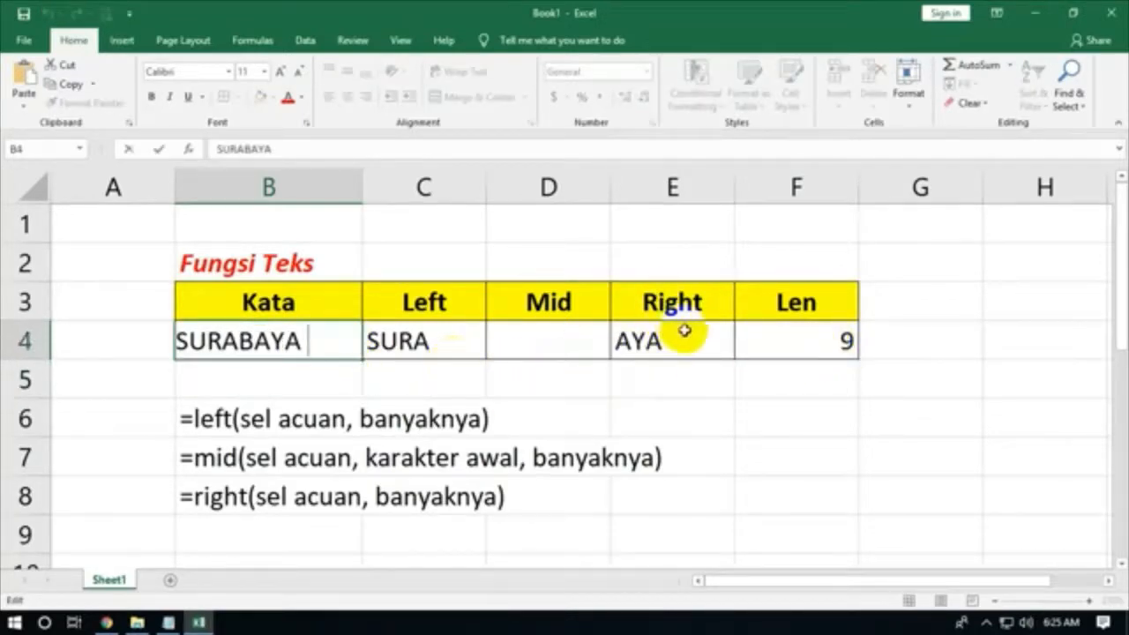
key(BackSpace)
key(Return)
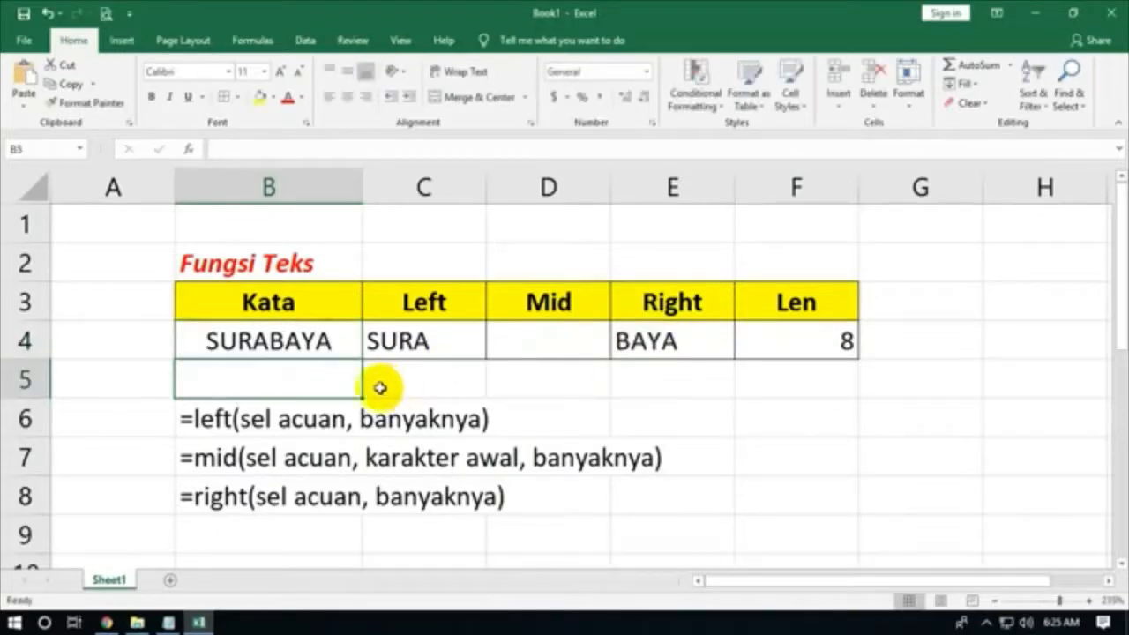
- Enter the formula =mid(B4,3,4) in cell D4 under the Mid heading
click(490, 352)
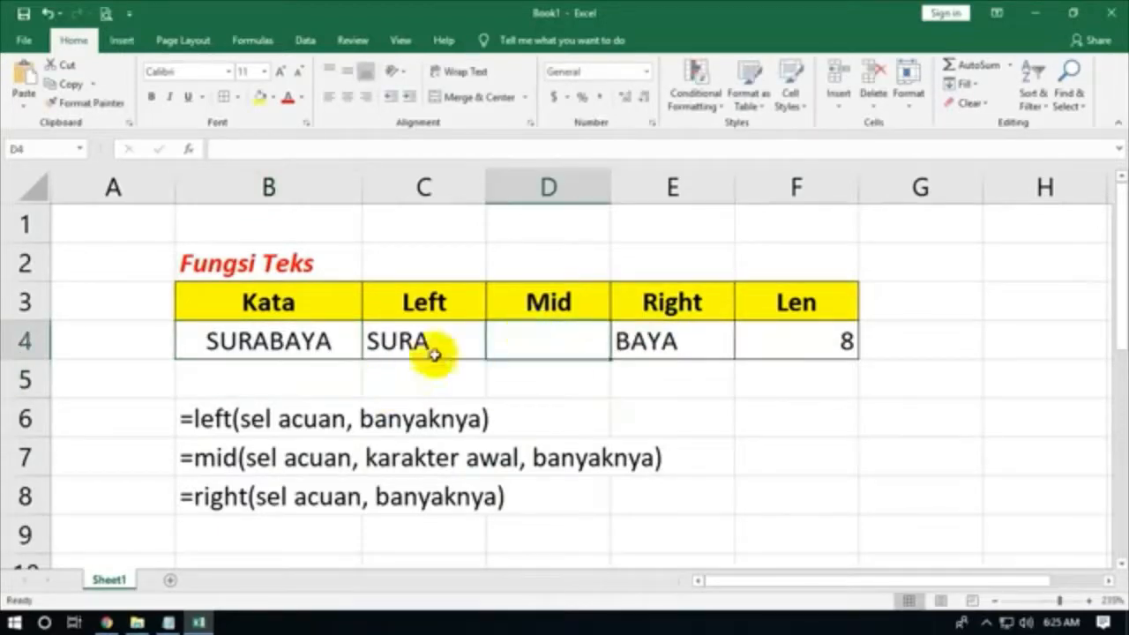
click(251, 340)
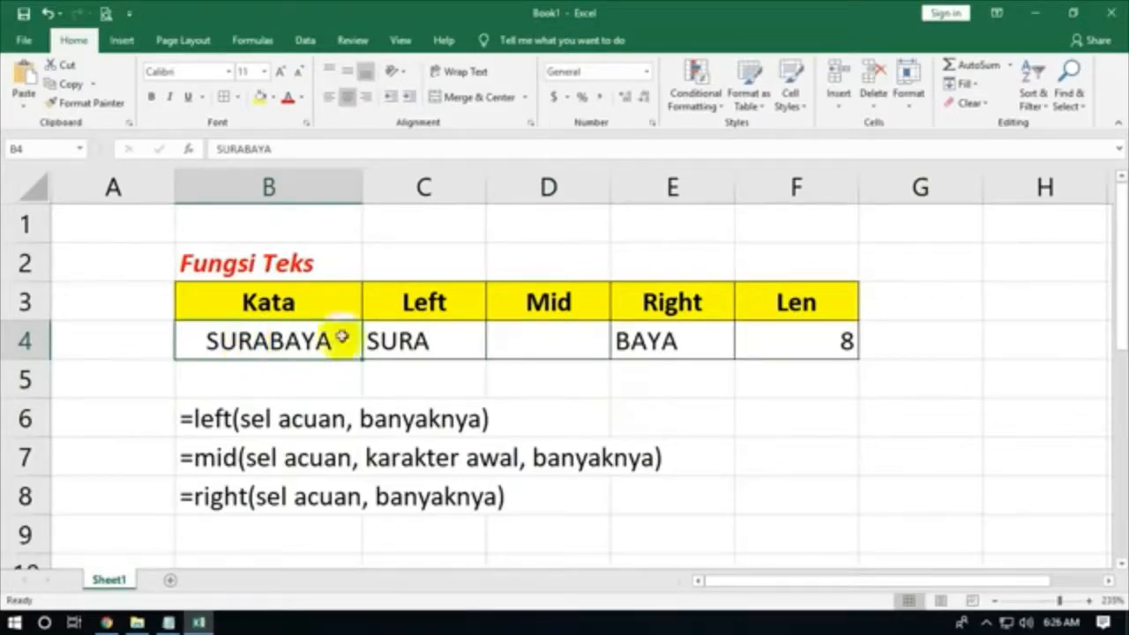
click(531, 338)
text(=)
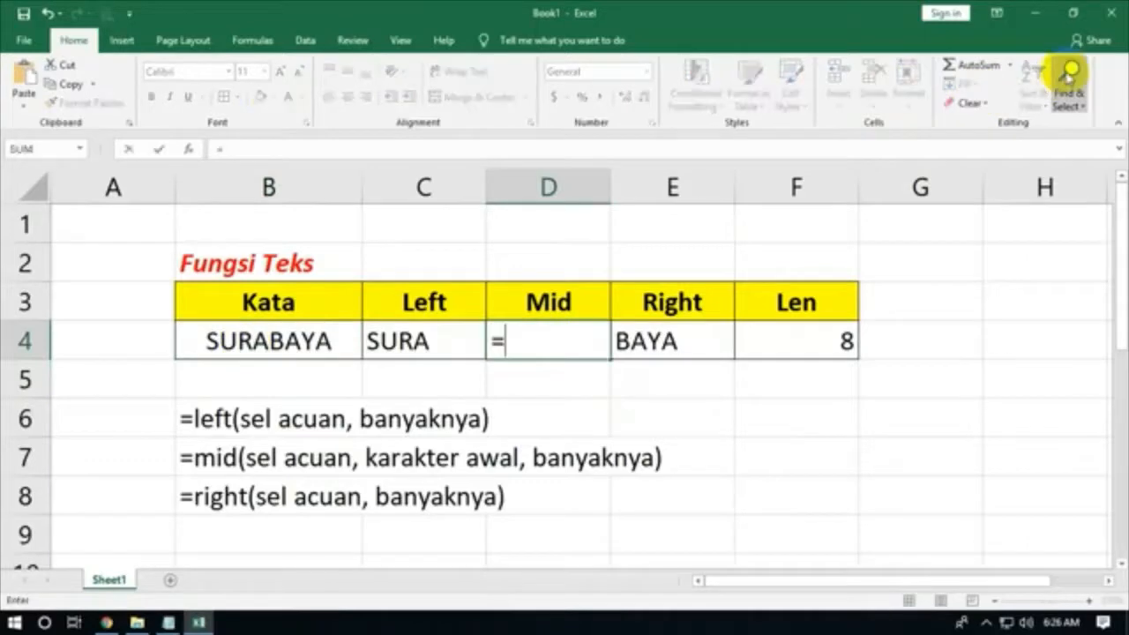
text(mid()
key(Left)
key(Left)
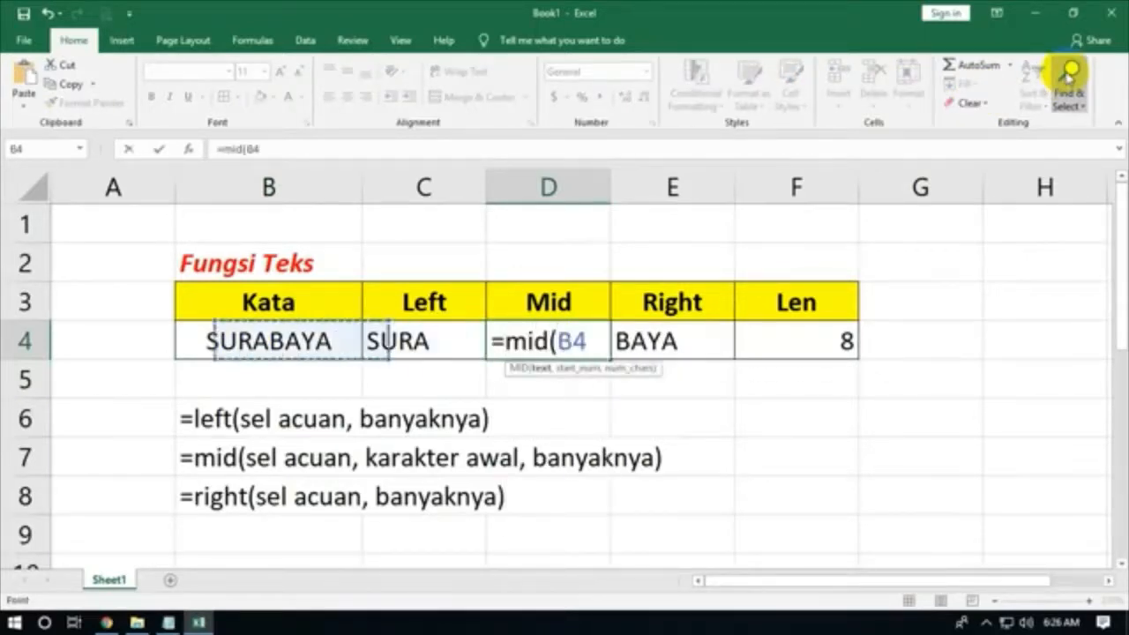
text(,3)
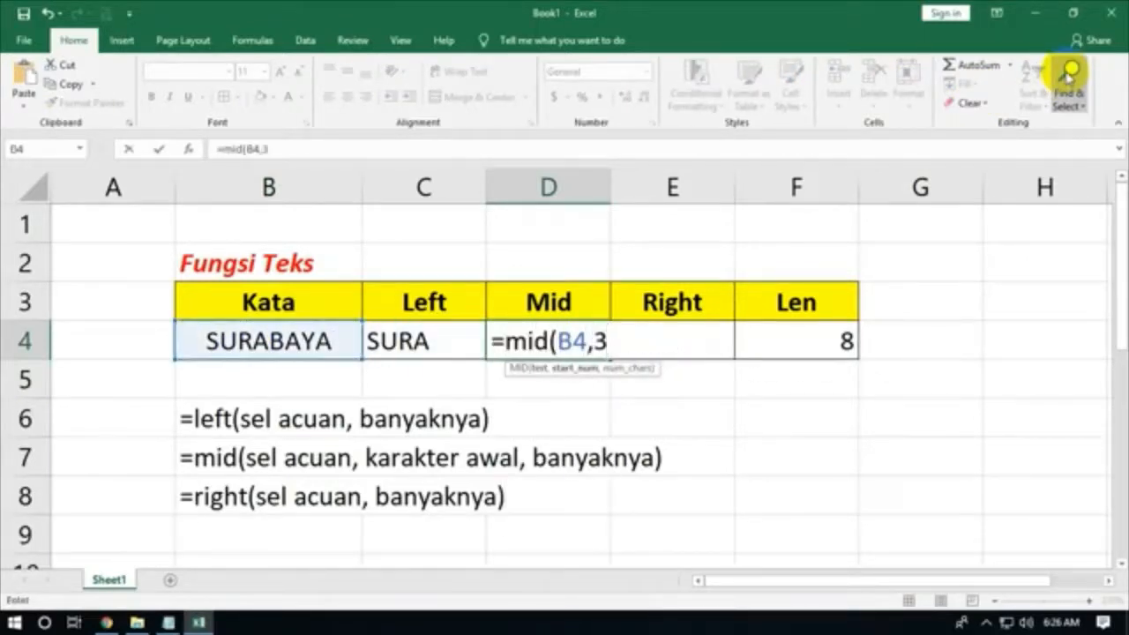
text(,4))
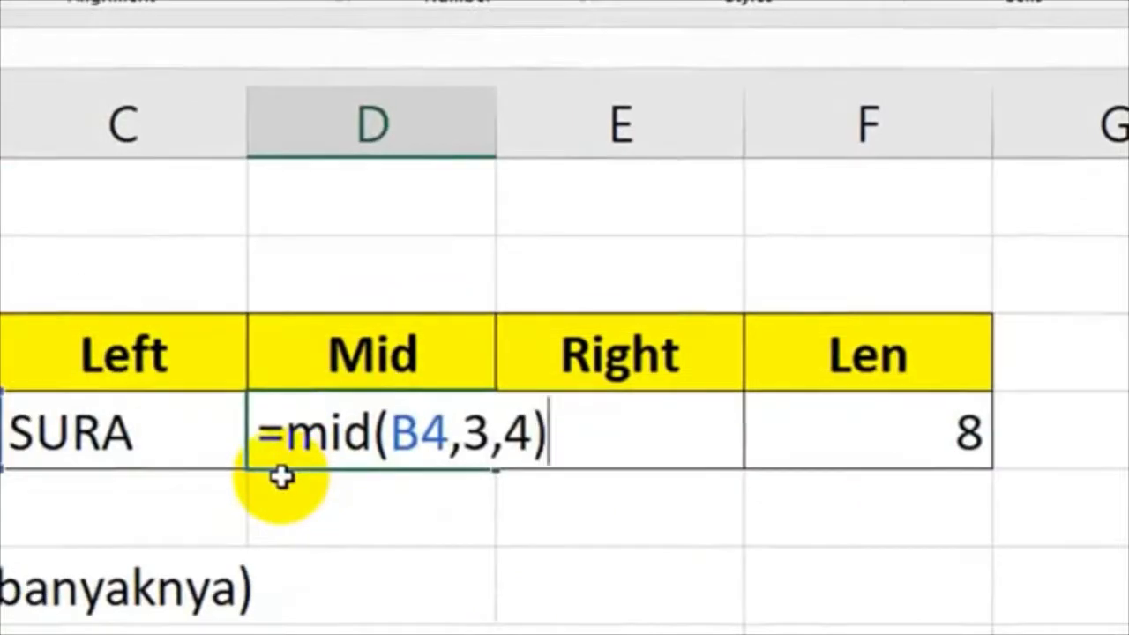
key(Return)
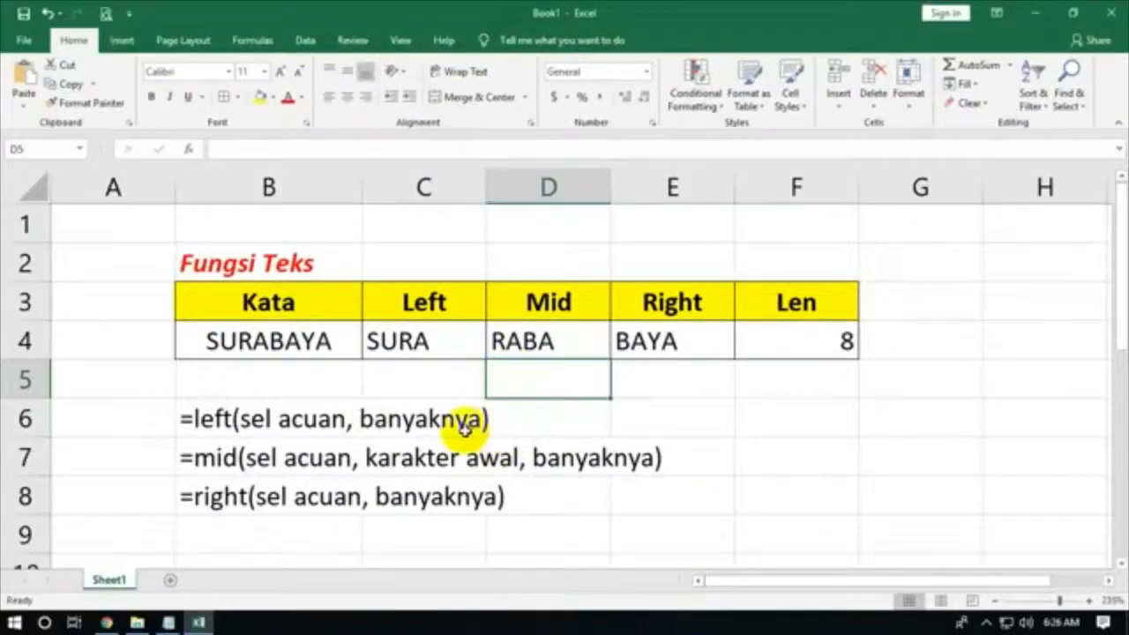
- Add the section title IF in cell B10, below the syntax notes, and colour its text red
scroll(461, 429, down, 1)
scroll(449, 436, up, 1)
scroll(454, 428, down, 2)
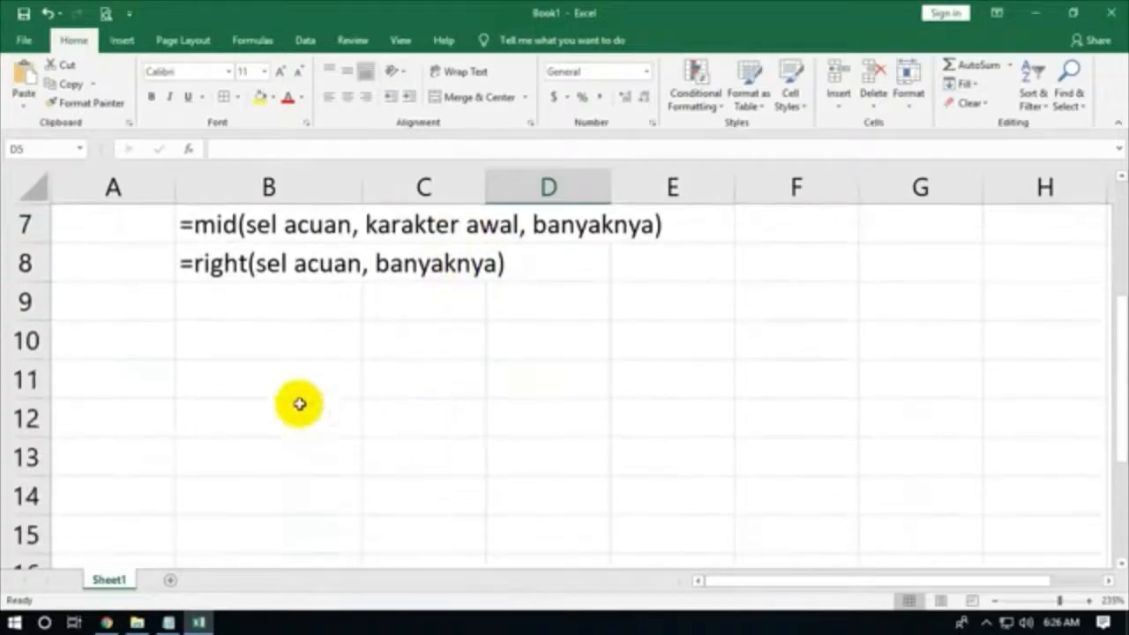
click(269, 343)
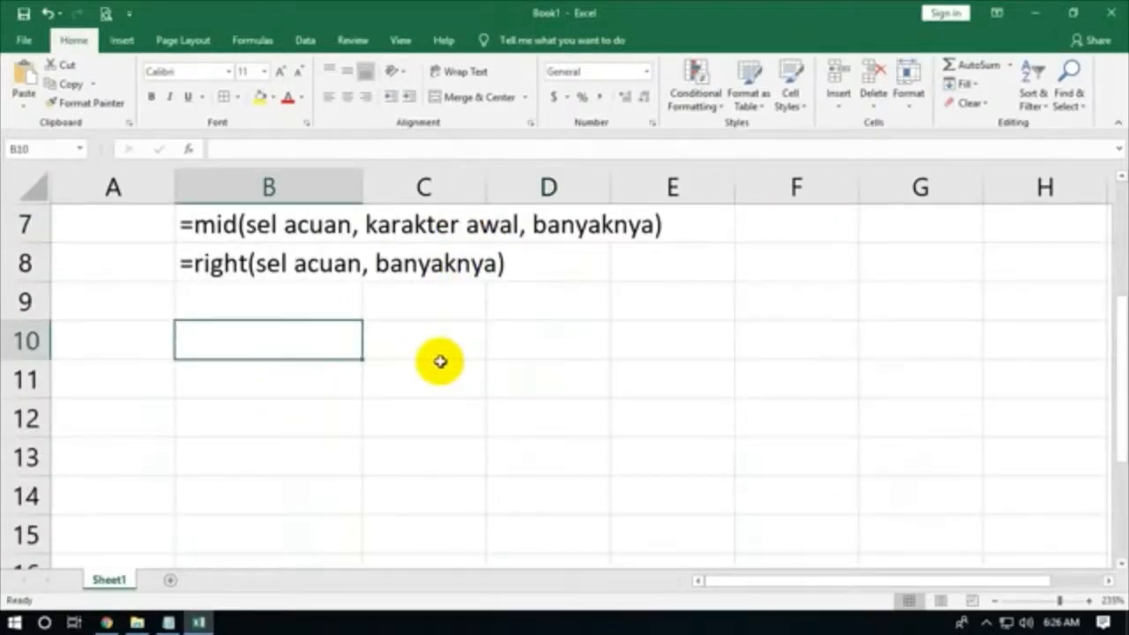
text(IF)
key(Return)
key(Up)
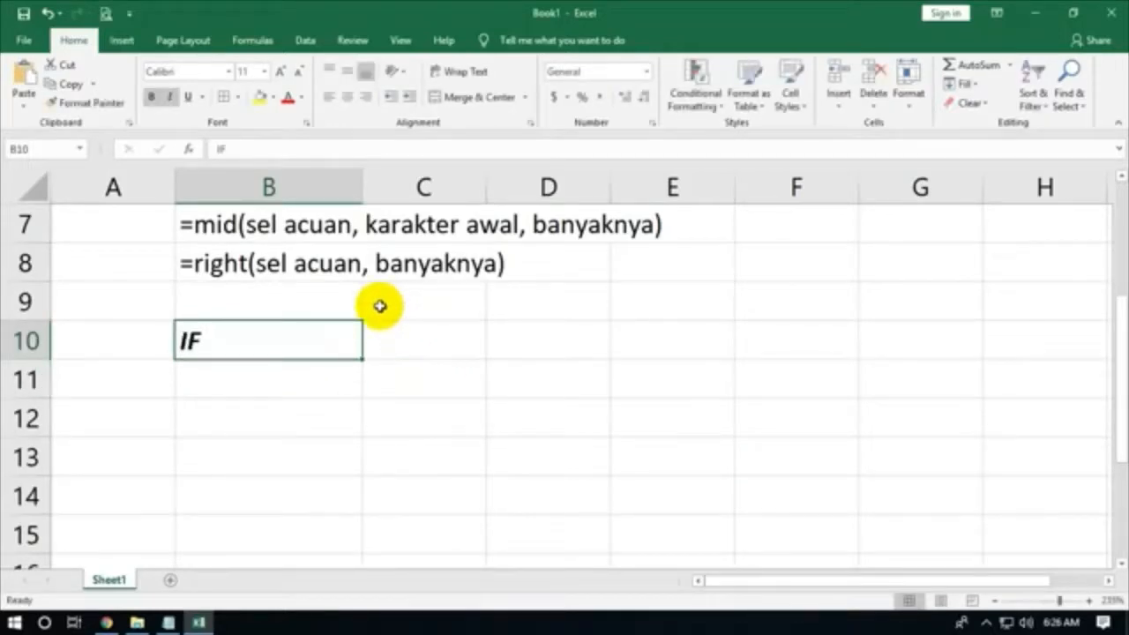
click(287, 97)
- Enter the column headings Kode, Nama and Harga in cells B11 to D11 under the IF title
click(247, 371)
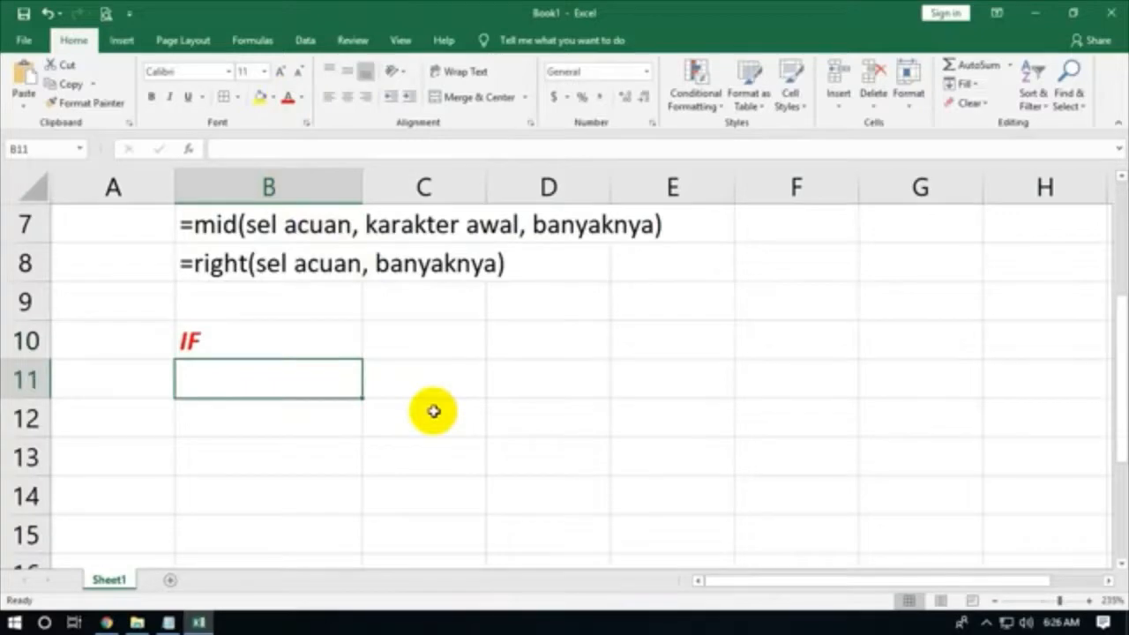
text(Kode)
key(Tab)
text(Na)
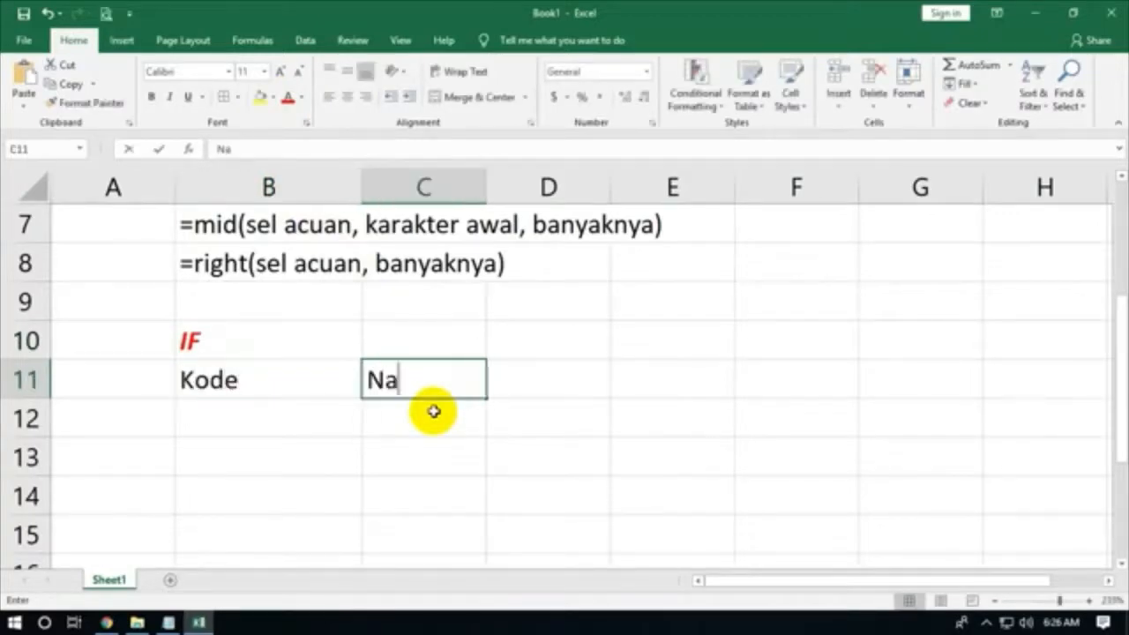
text(ma)
key(Tab)
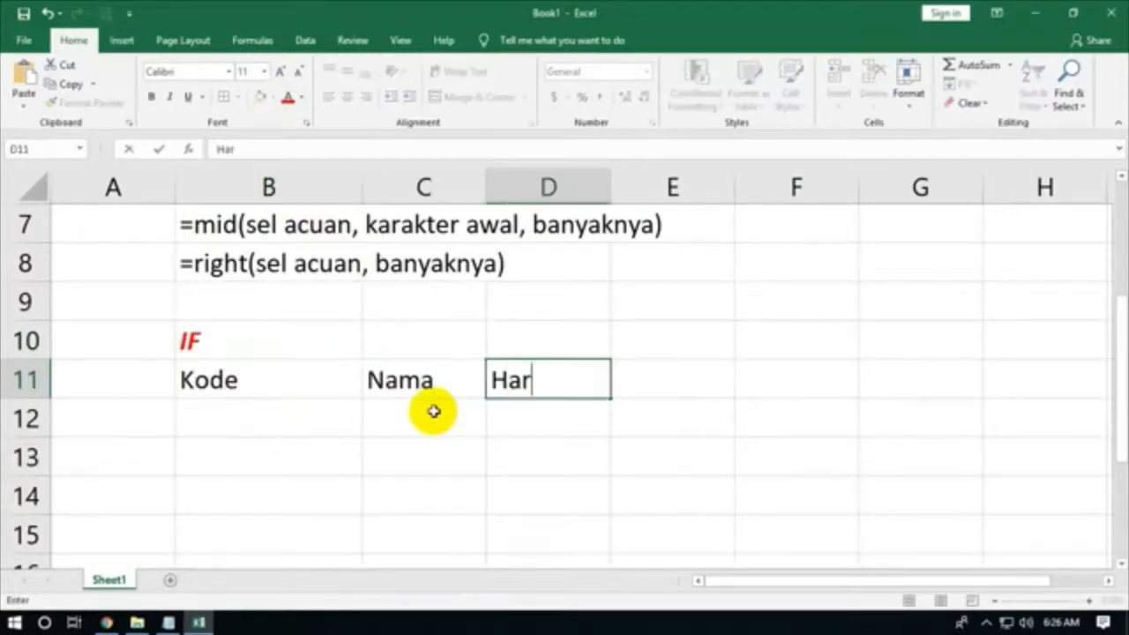
text(Harga)
key(Return)
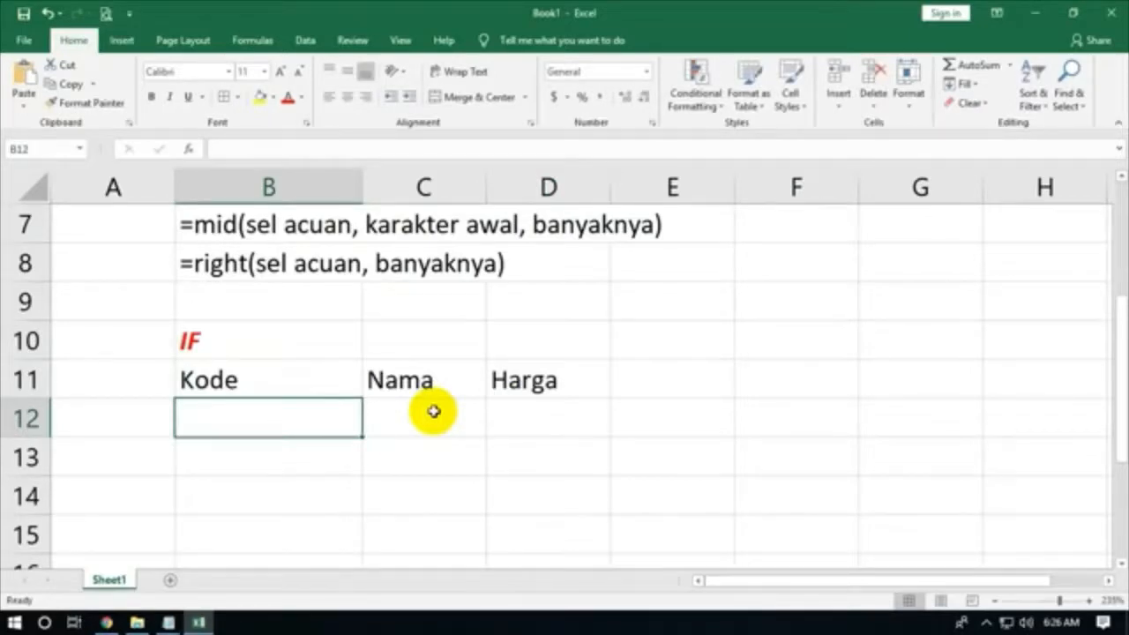
- Fill the Kode column in B12 to B15 with the codes A, B, B and A
text(A)
key(Return)
text(B)
key(Return)
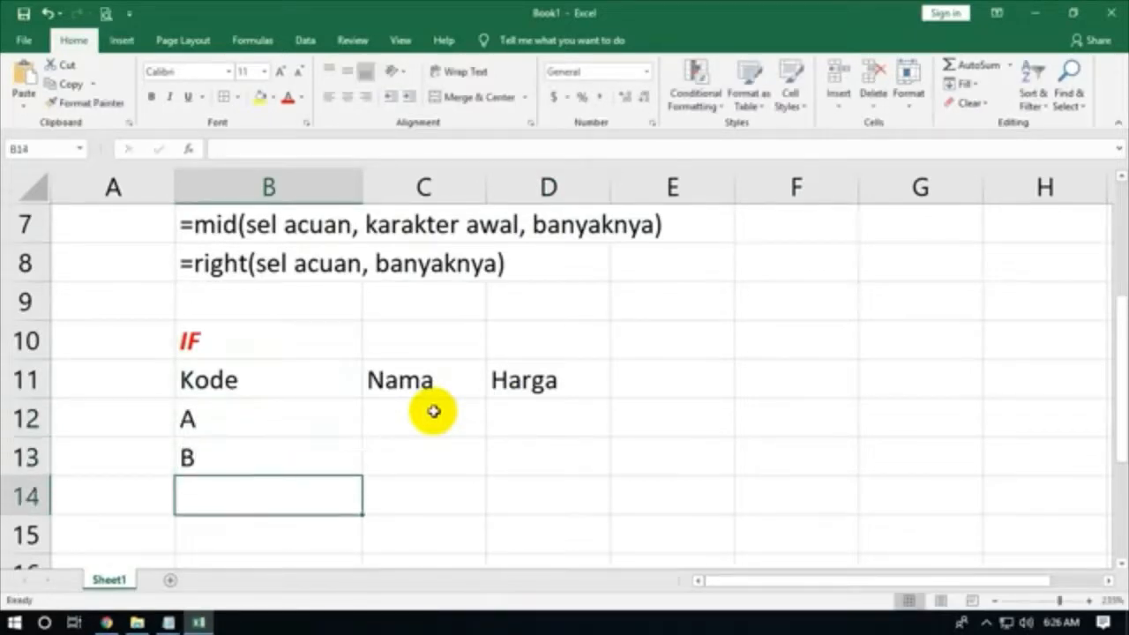
text(B)
key(Return)
text(A)
key(Tab)
click(433, 411)
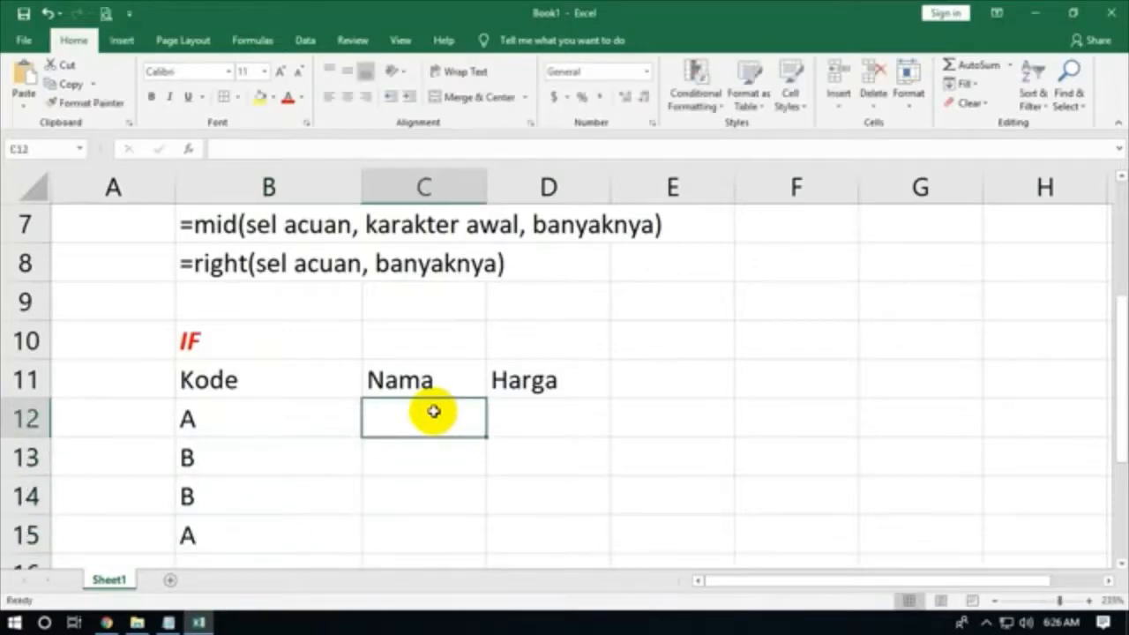
- Format the headings in B11:D11 as centred bold text with a yellow fill
drag(308, 376, 503, 376)
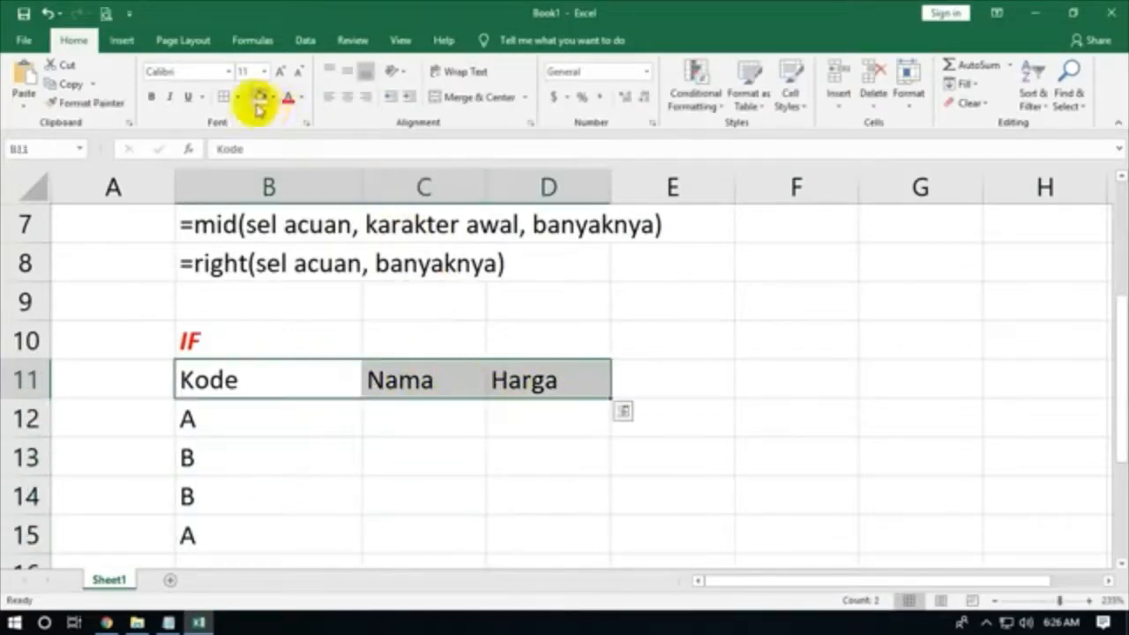
click(348, 97)
click(260, 97)
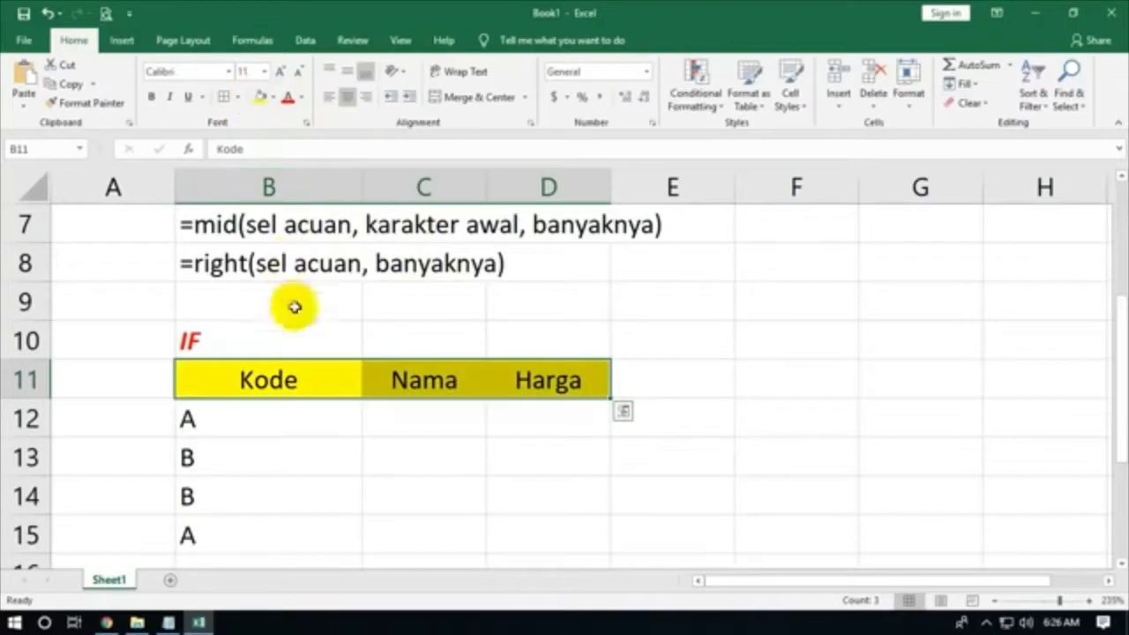
key(ctrl+b)
- Apply borders to all cells of the table B11:D15 and centre the codes in B12:B15
drag(249, 383, 543, 537)
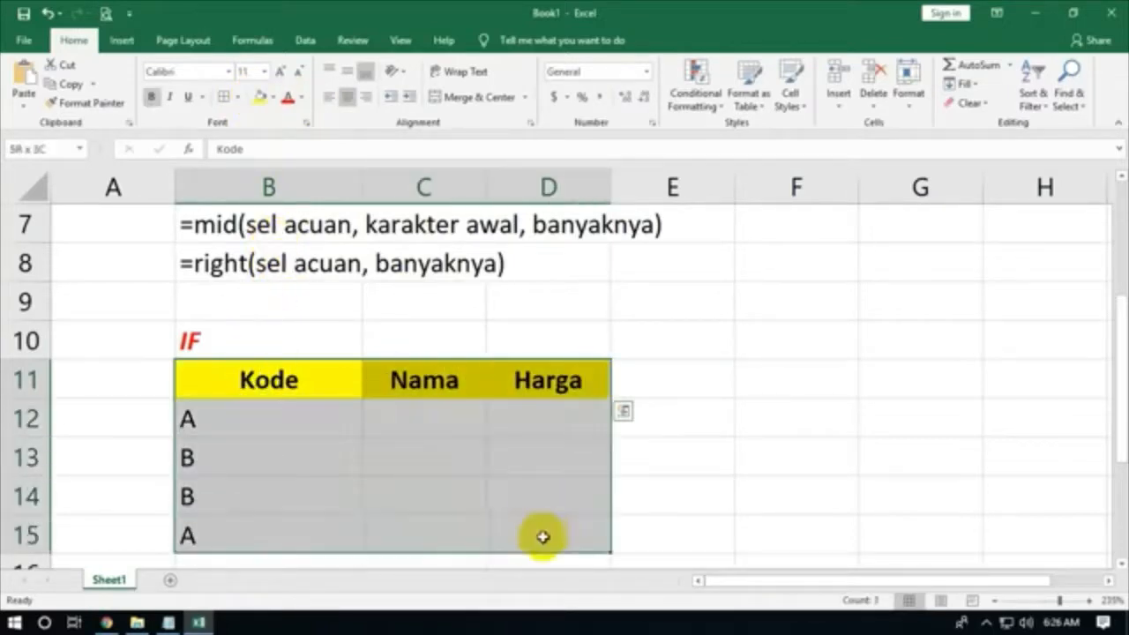
click(225, 97)
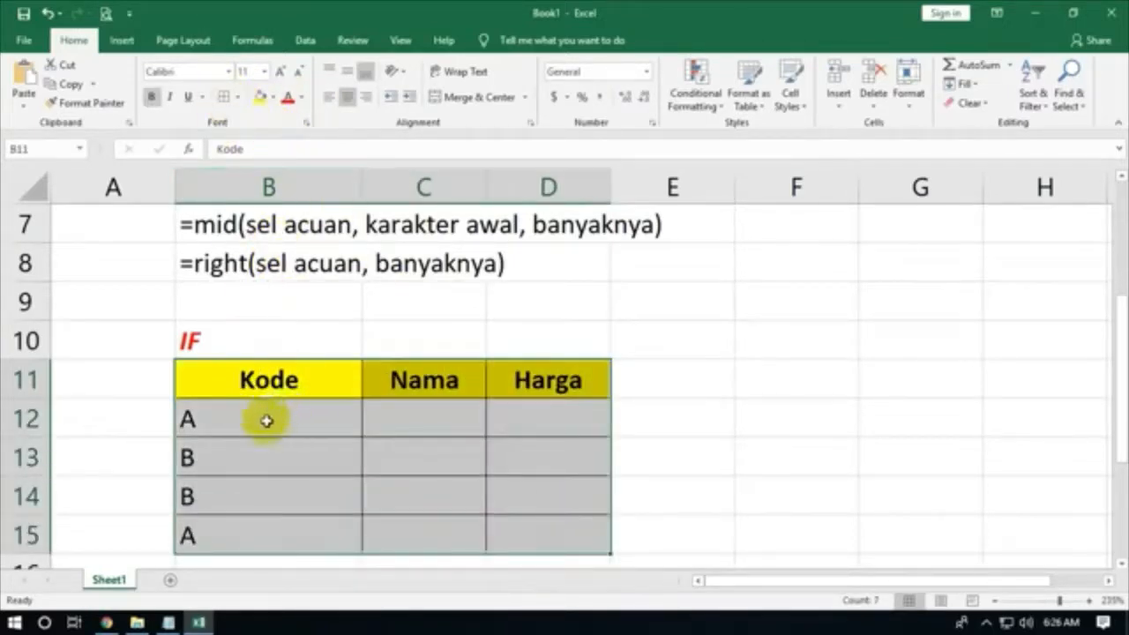
drag(266, 421, 265, 520)
click(347, 97)
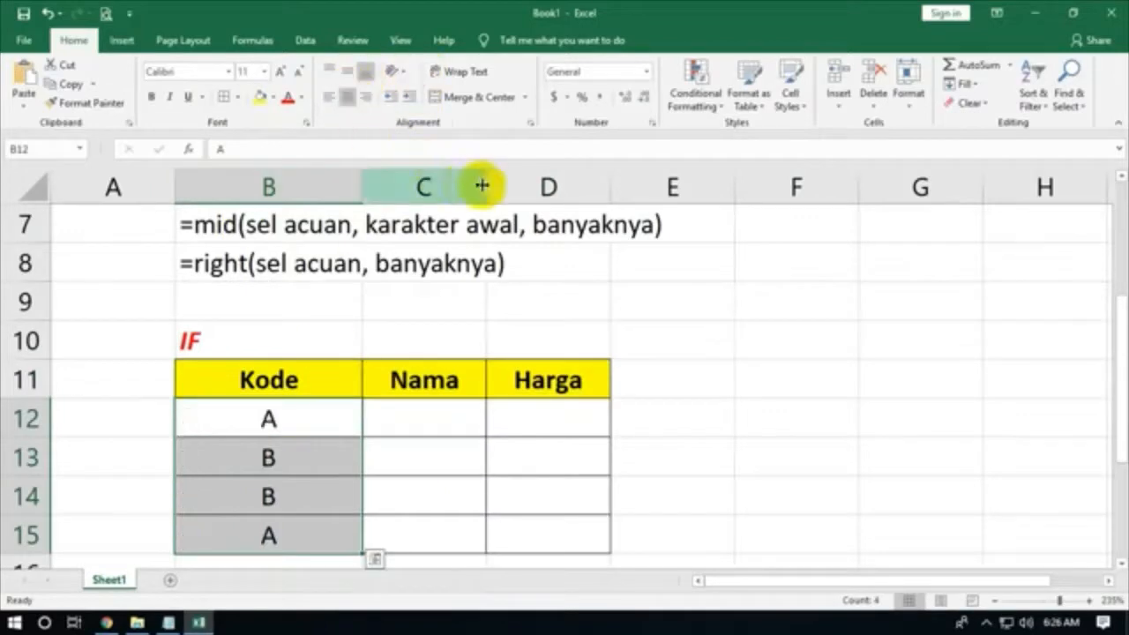
- Widen the Nama and Harga columns, C and D
drag(482, 185, 570, 185)
drag(695, 183, 736, 185)
click(492, 413)
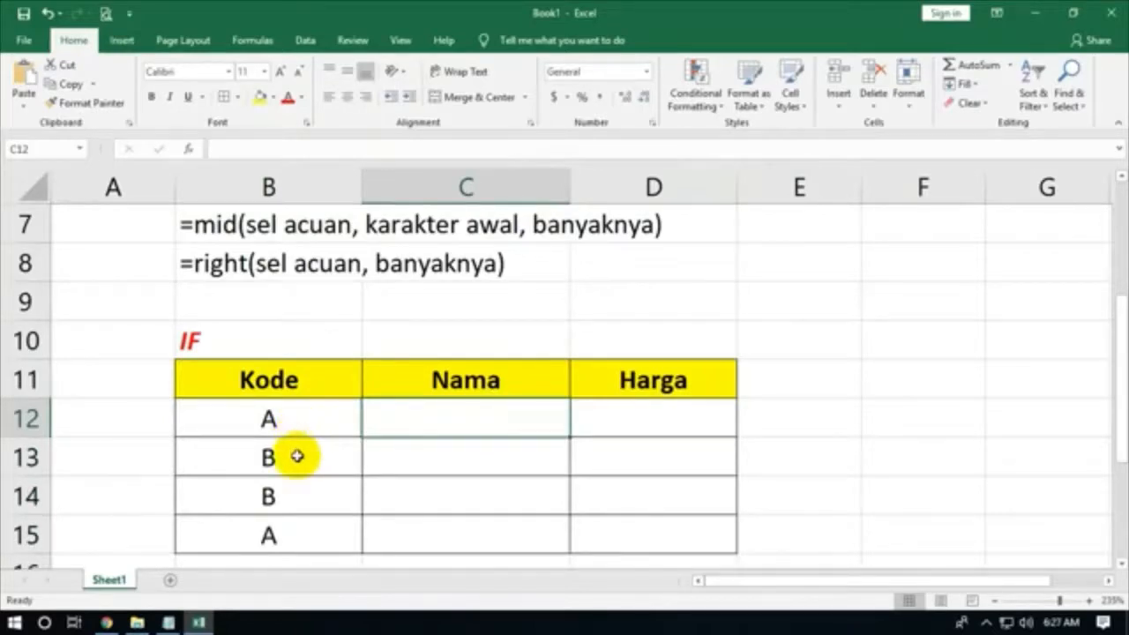
- Write the syntax note =if(sel acuan, benar, salah) as text in cell B17 and left-align it
scroll(297, 423, down, 3)
scroll(277, 335, up, 1)
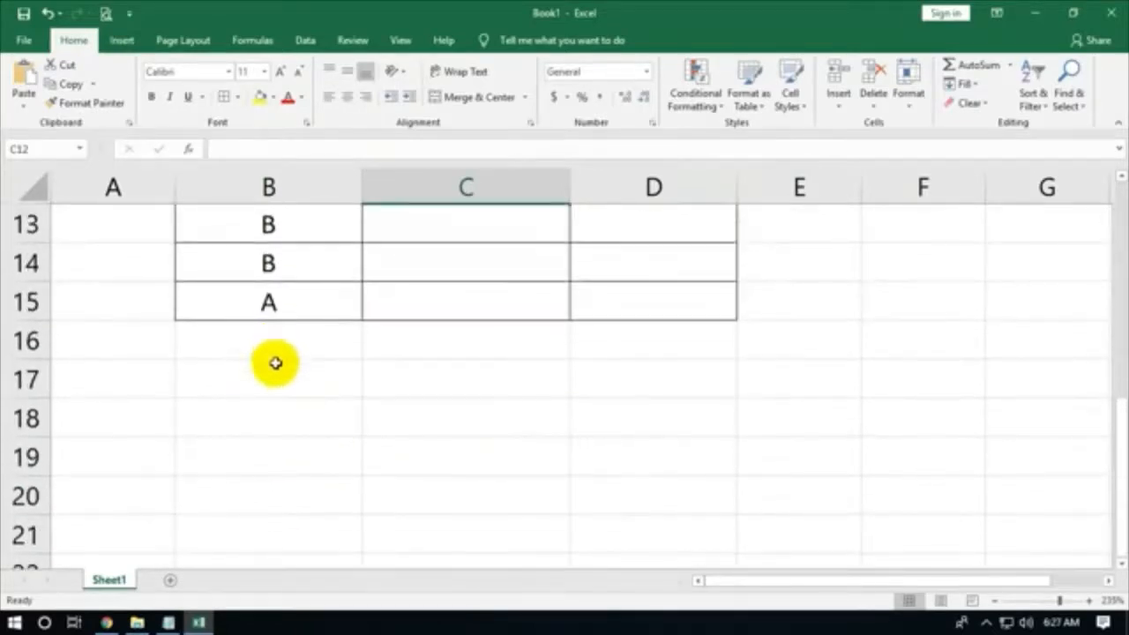
click(272, 383)
text('=if(sel acuan, benar, salah)
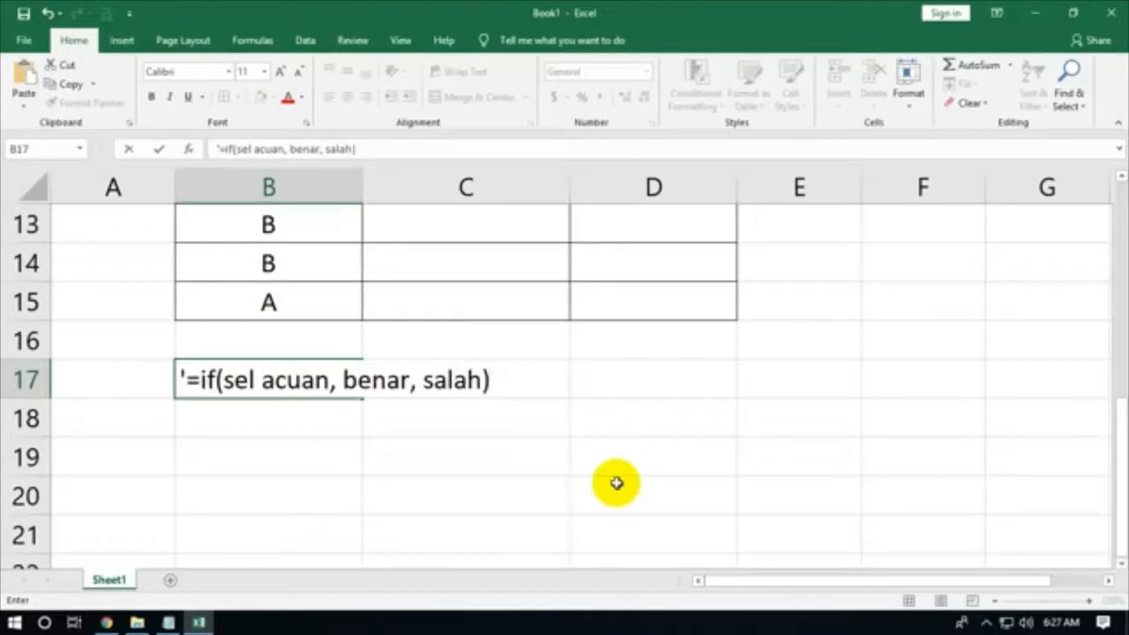
key(Return)
click(244, 379)
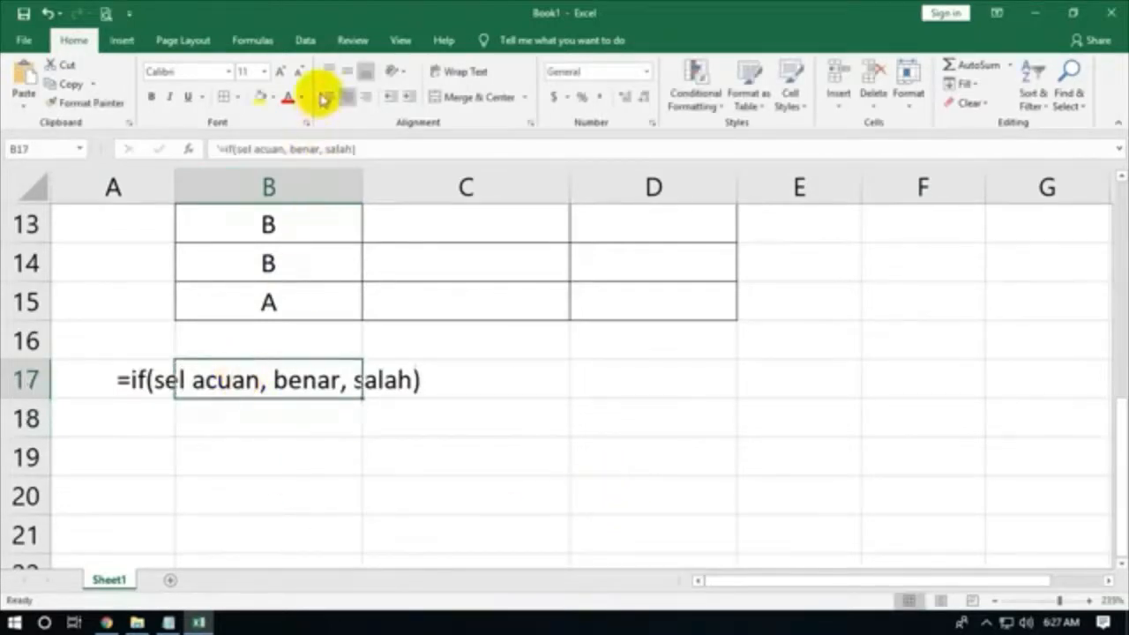
- Enter the formula =IF(B12="a","Apel","Belimbing") in cell C12 of the Nama column
scroll(403, 297, up, 2)
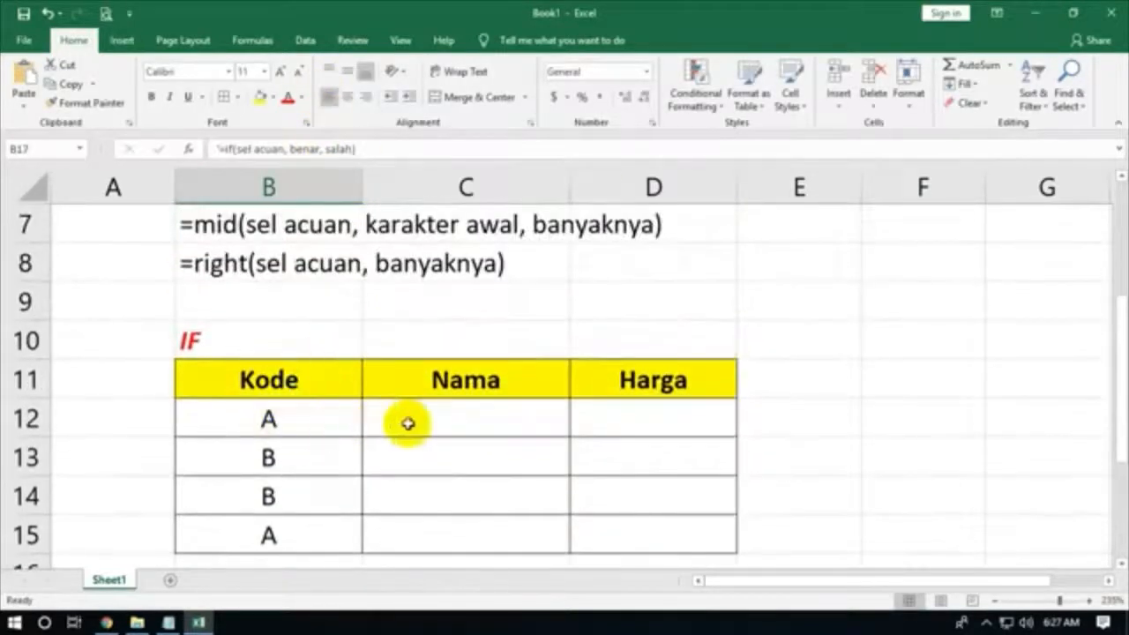
click(408, 423)
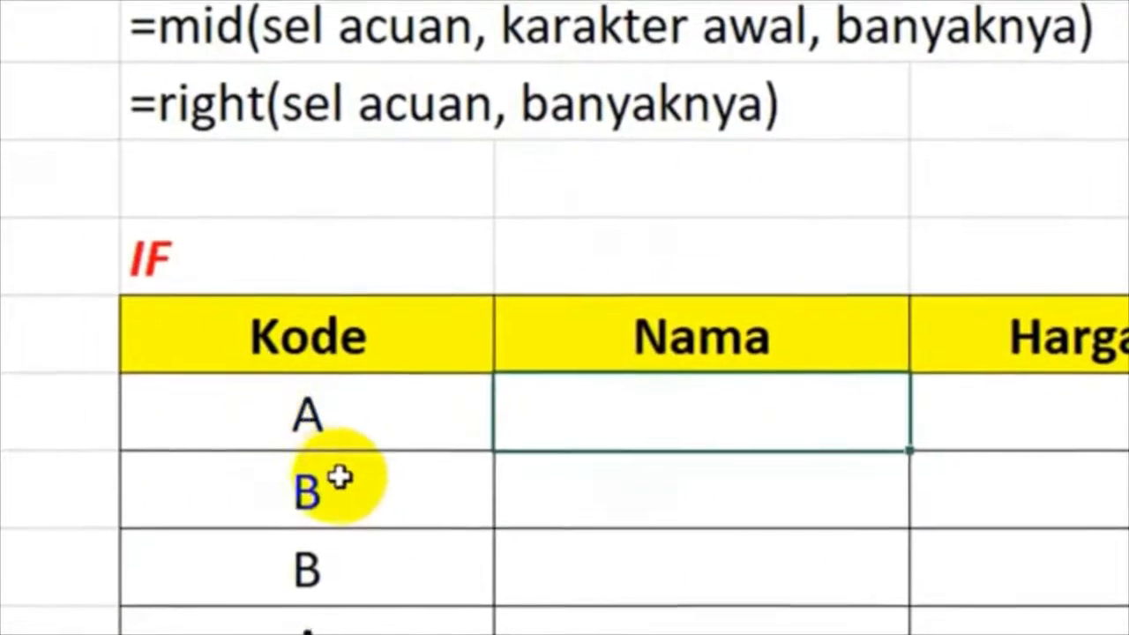
text(=)
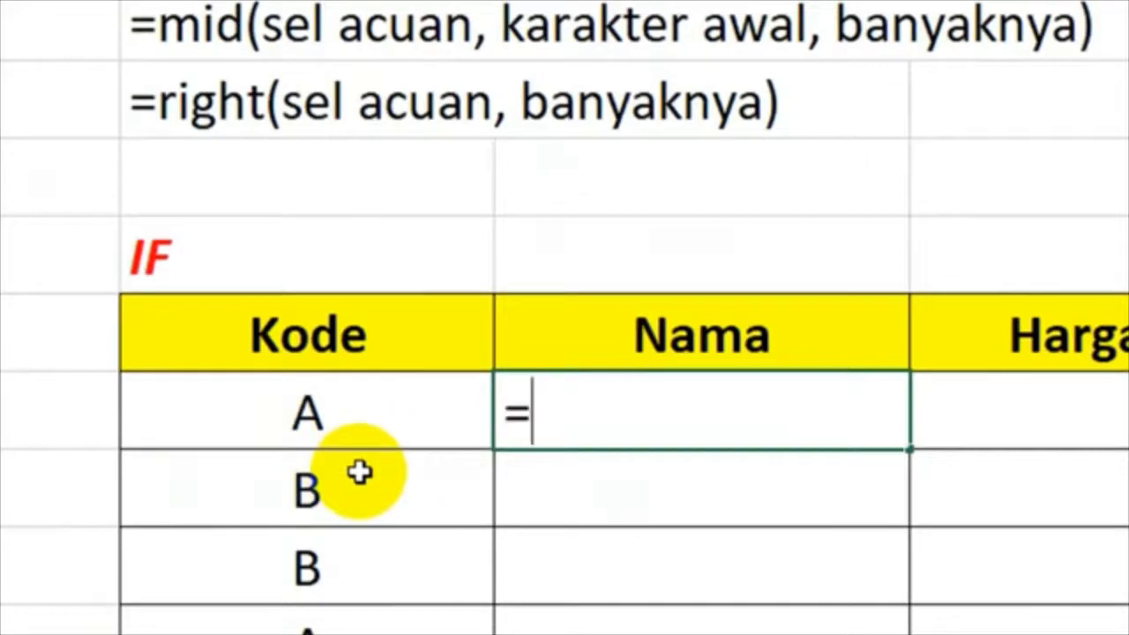
text(if()
key(Left)
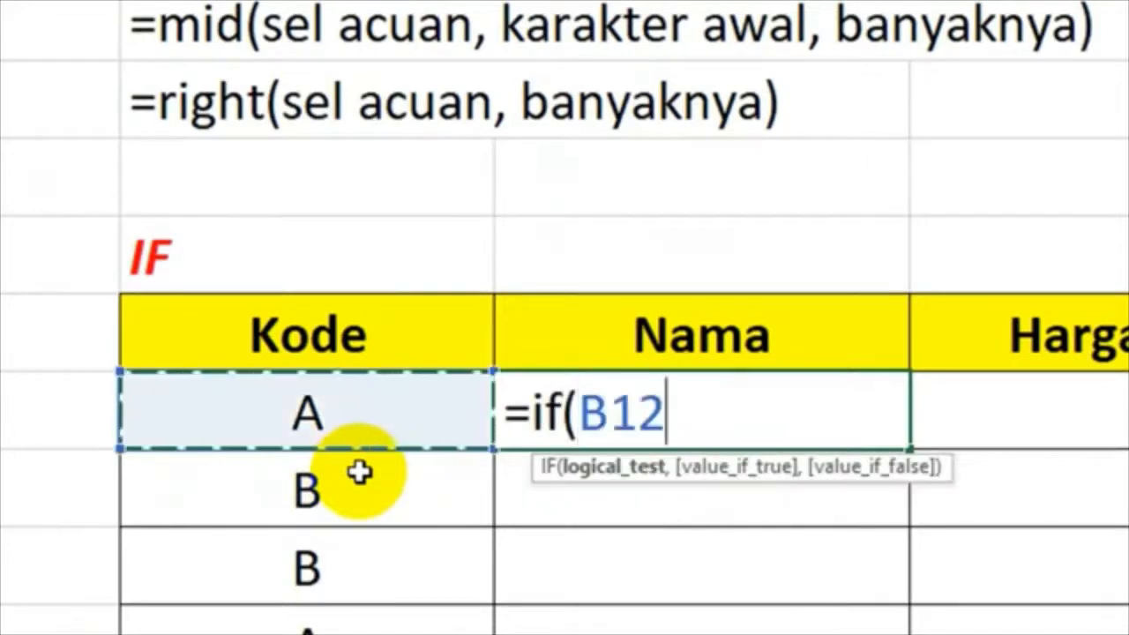
text(=)
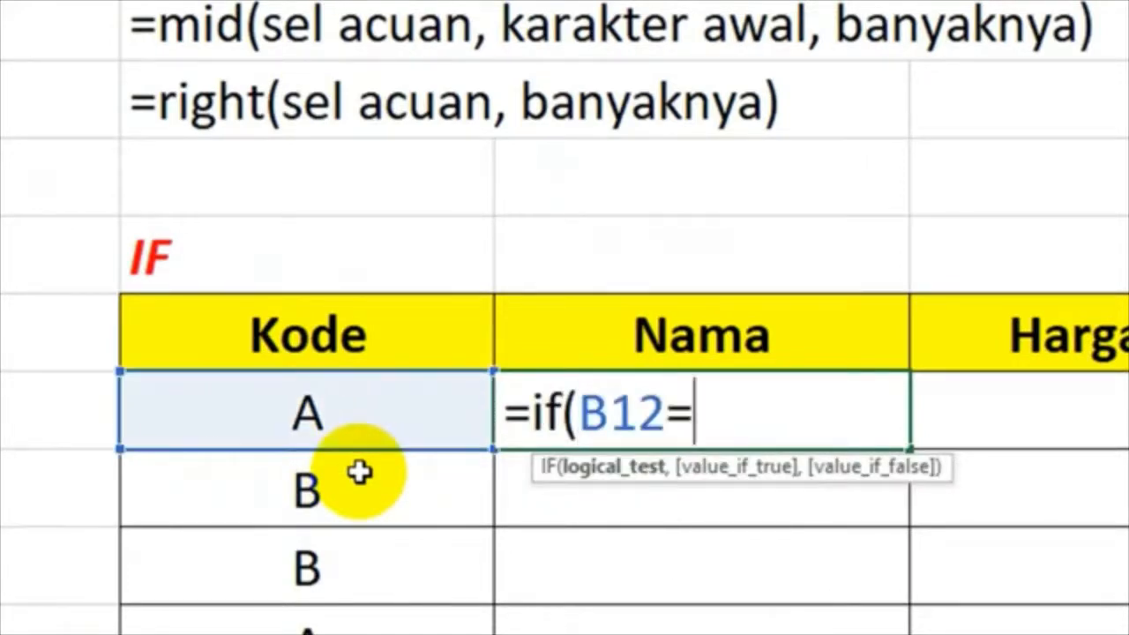
text("a",")
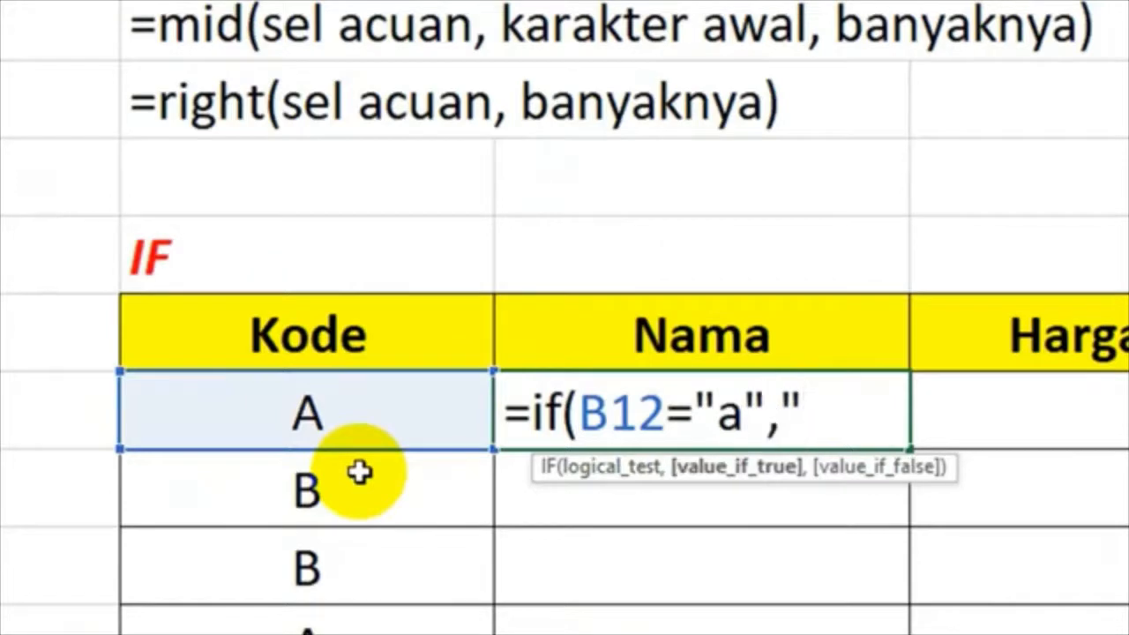
text(Apel",)
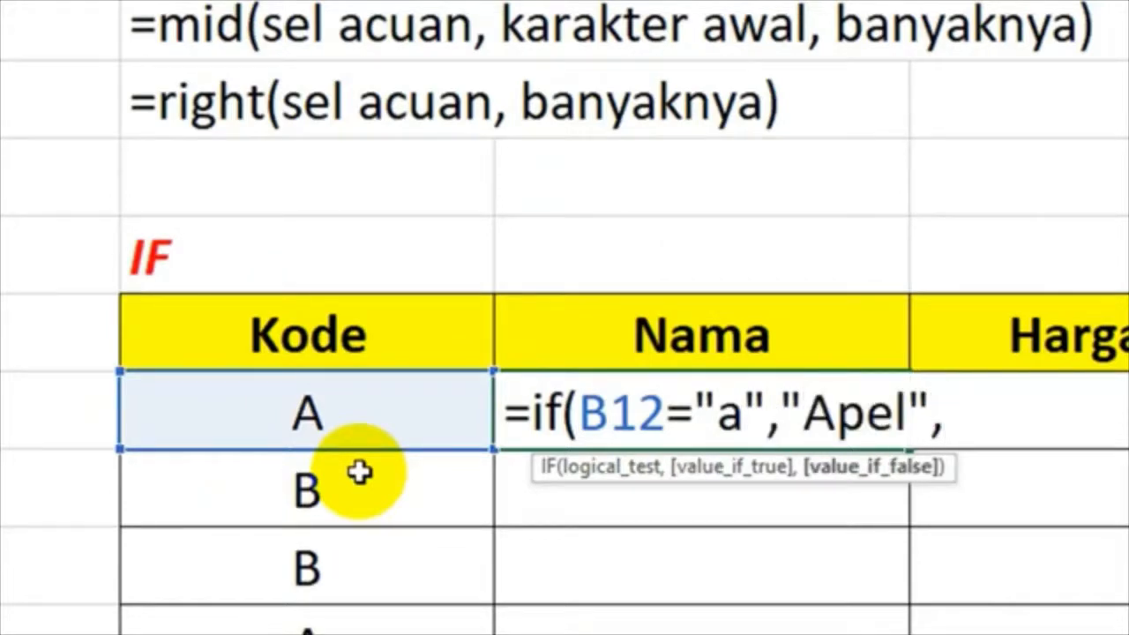
text("Belimb)
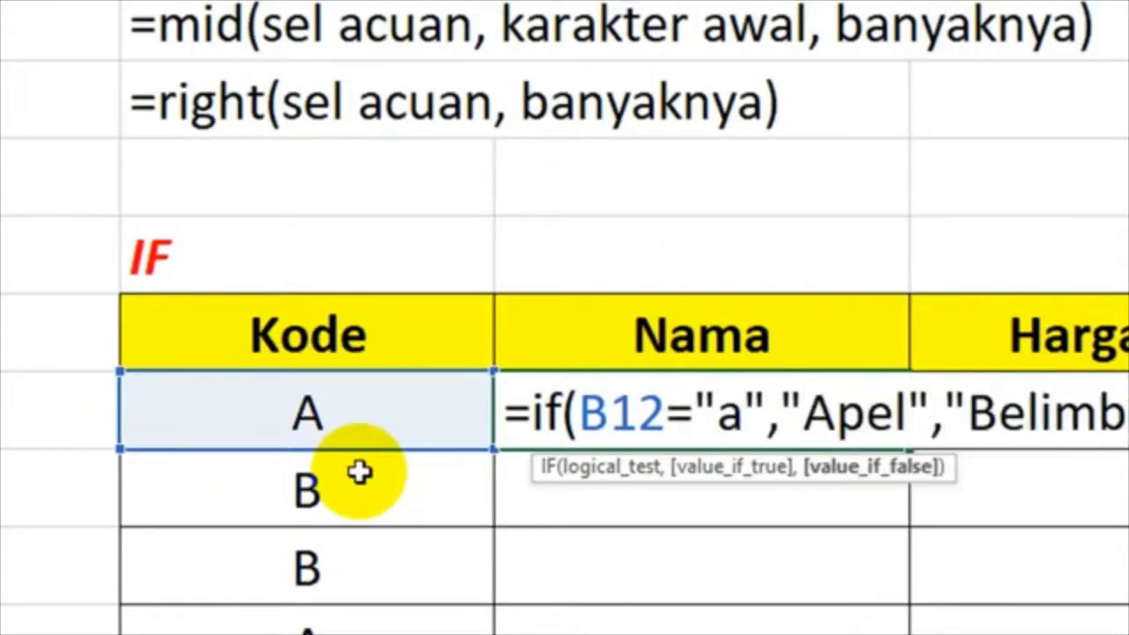
text(ing")a)
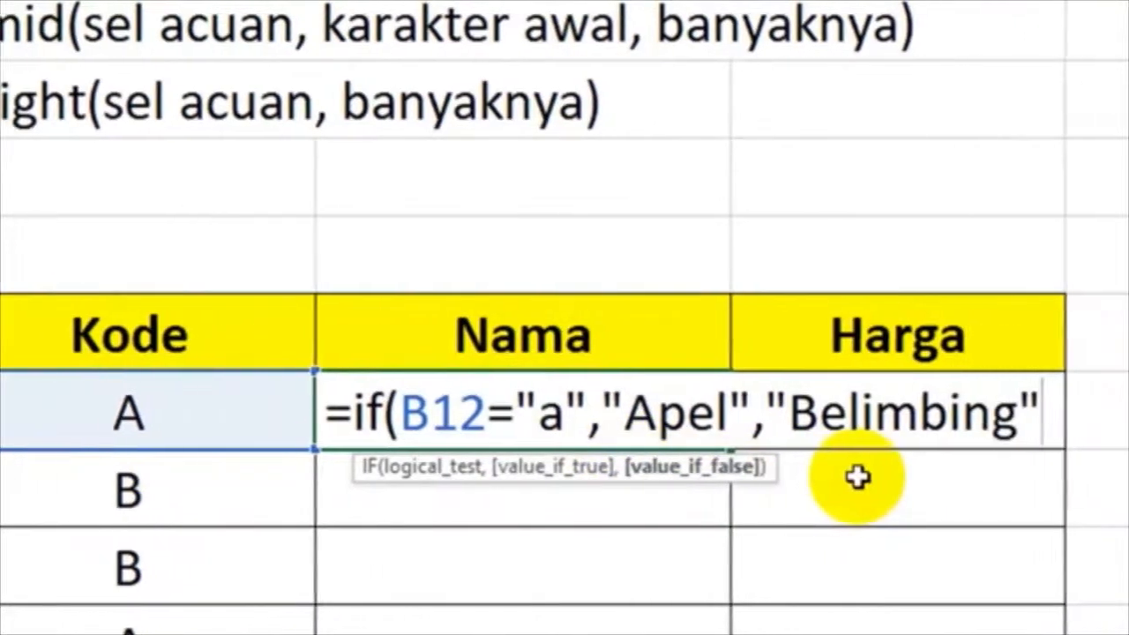
key(BackSpace)
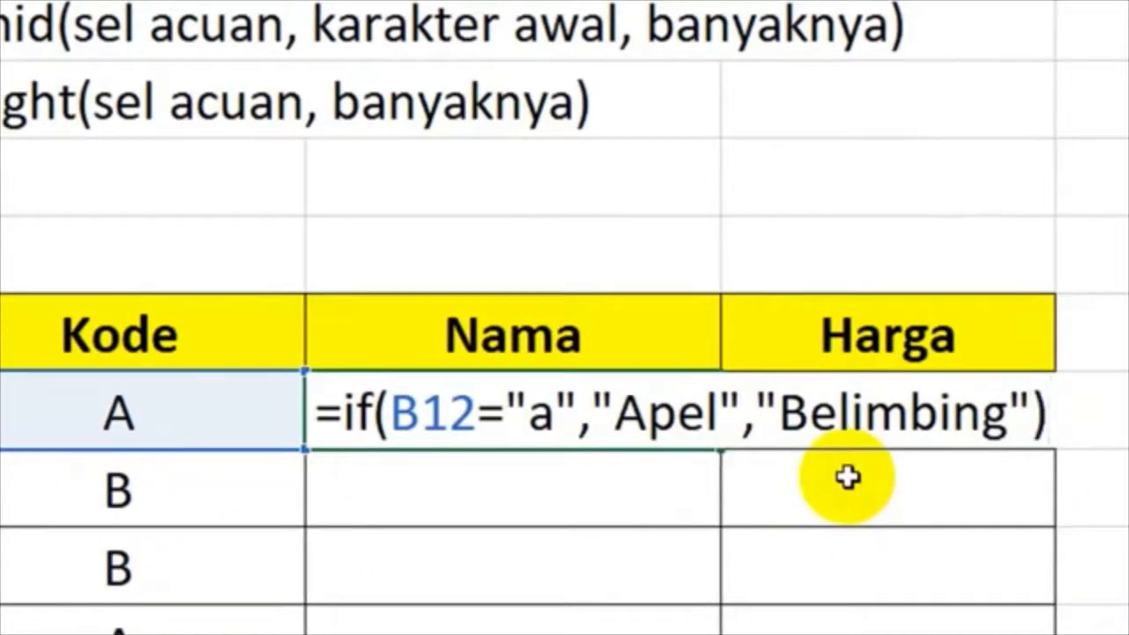
key(Return)
- Fill the Nama formula from C12 down to C15 and open C12 to review its formula
key(Up)
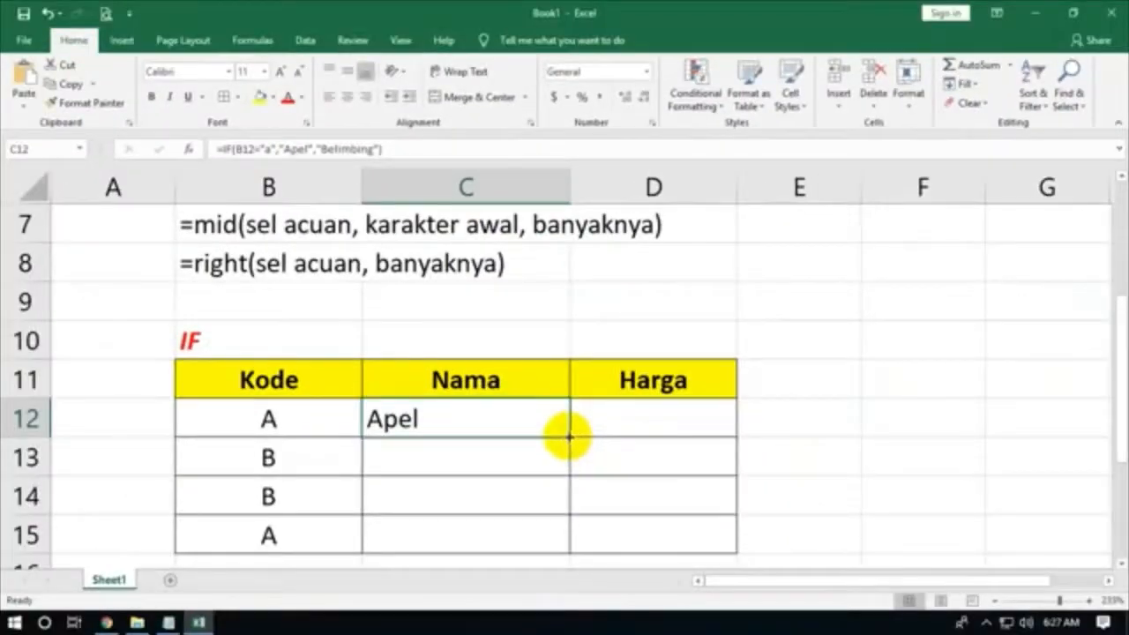
drag(569, 436, 555, 550)
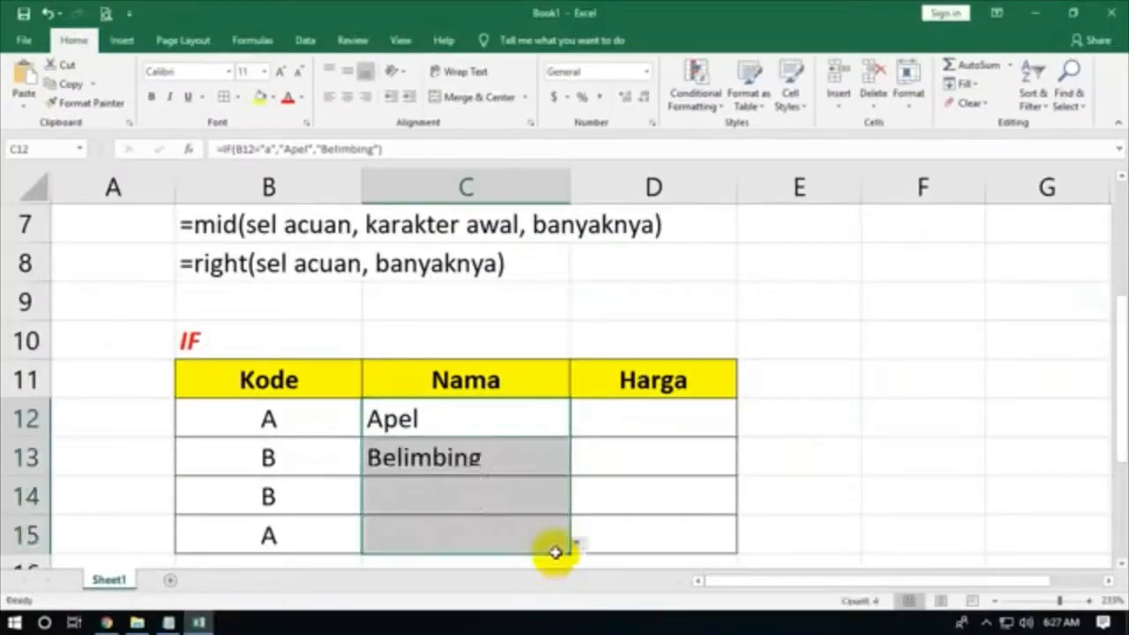
double_click(467, 422)
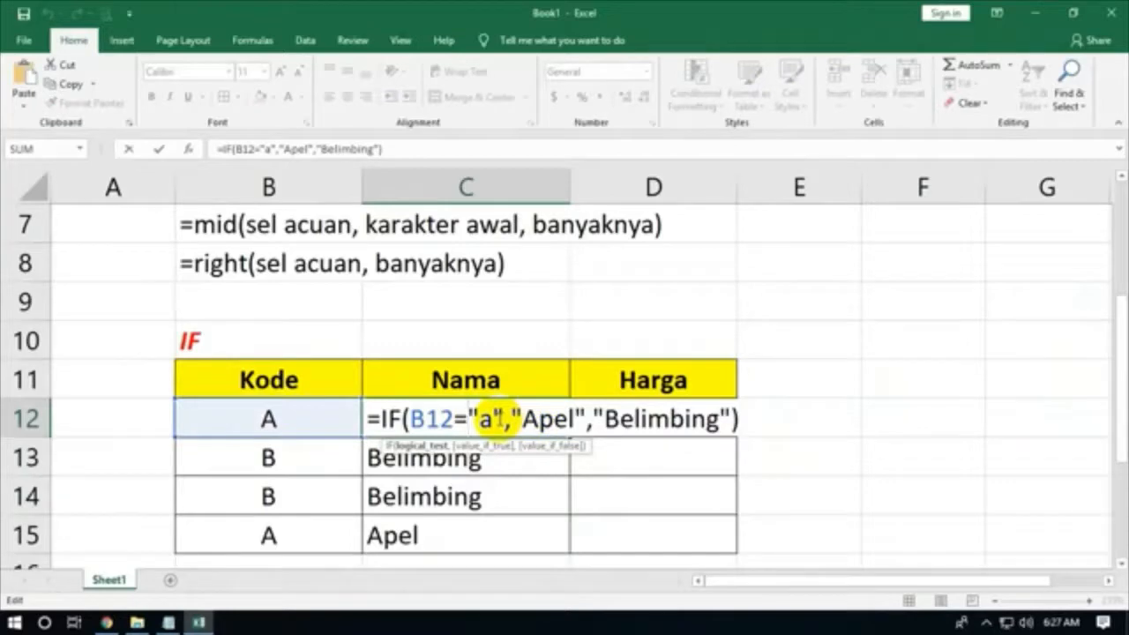
- Enter the formula =IF(B12="a",10000,5000) in cell D12 of the Harga column
click(629, 411)
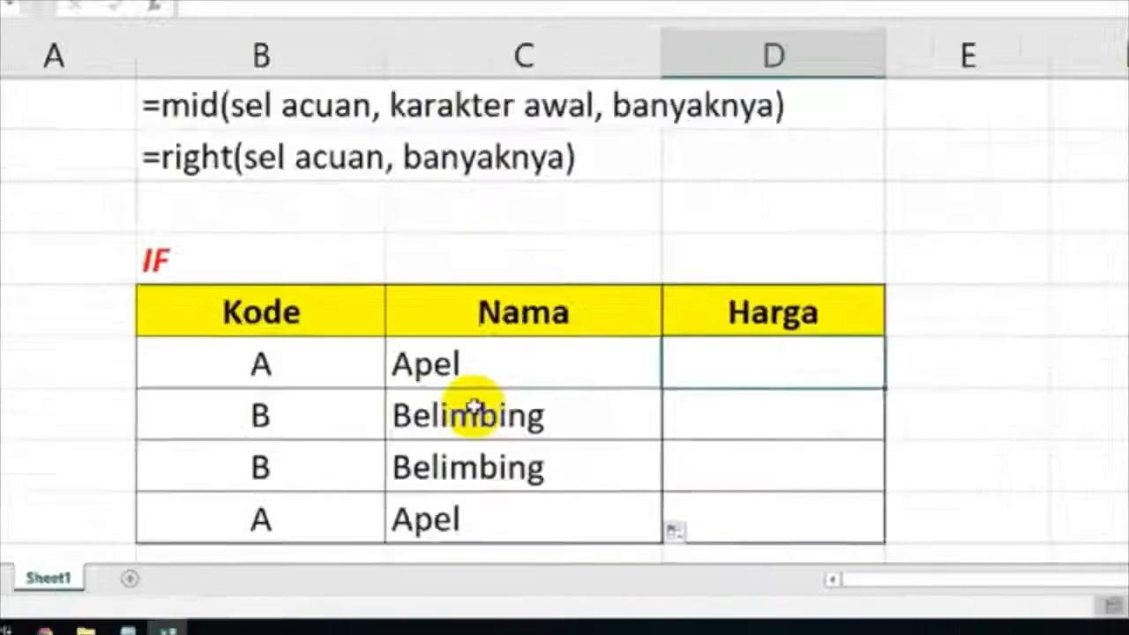
text(=)
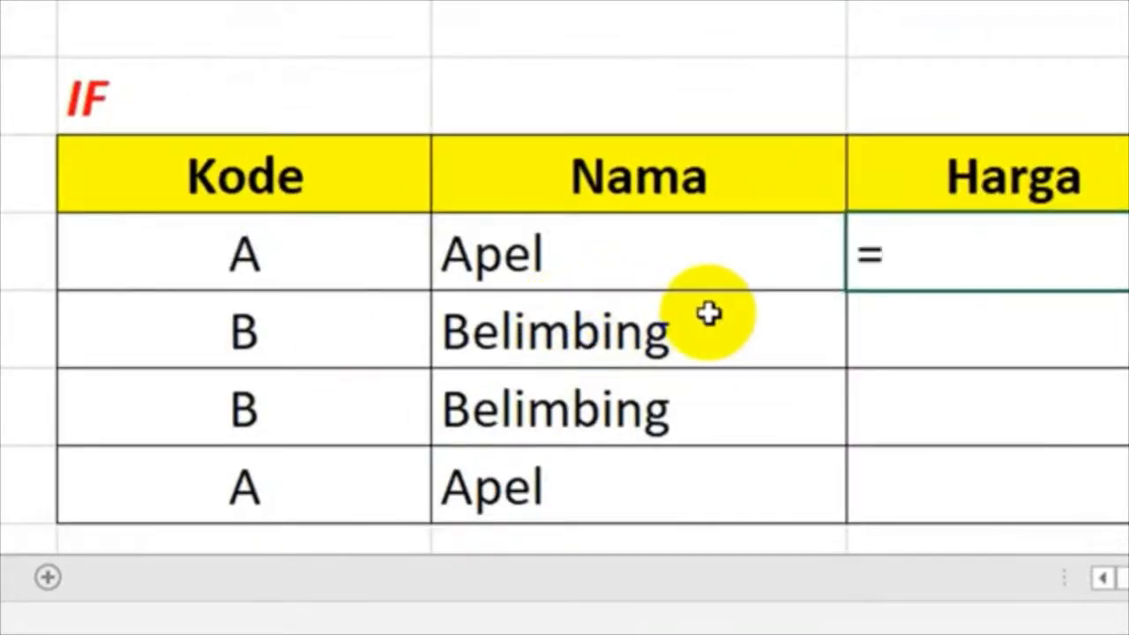
text(if()
key(Left)
key(Left)
text(=)
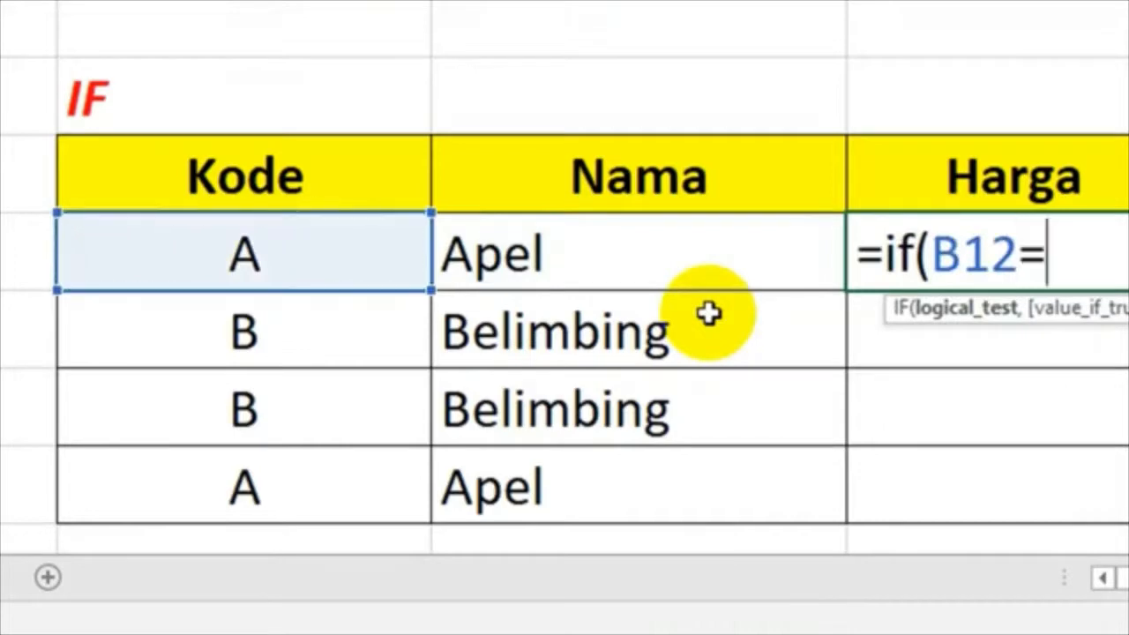
text("a",10)
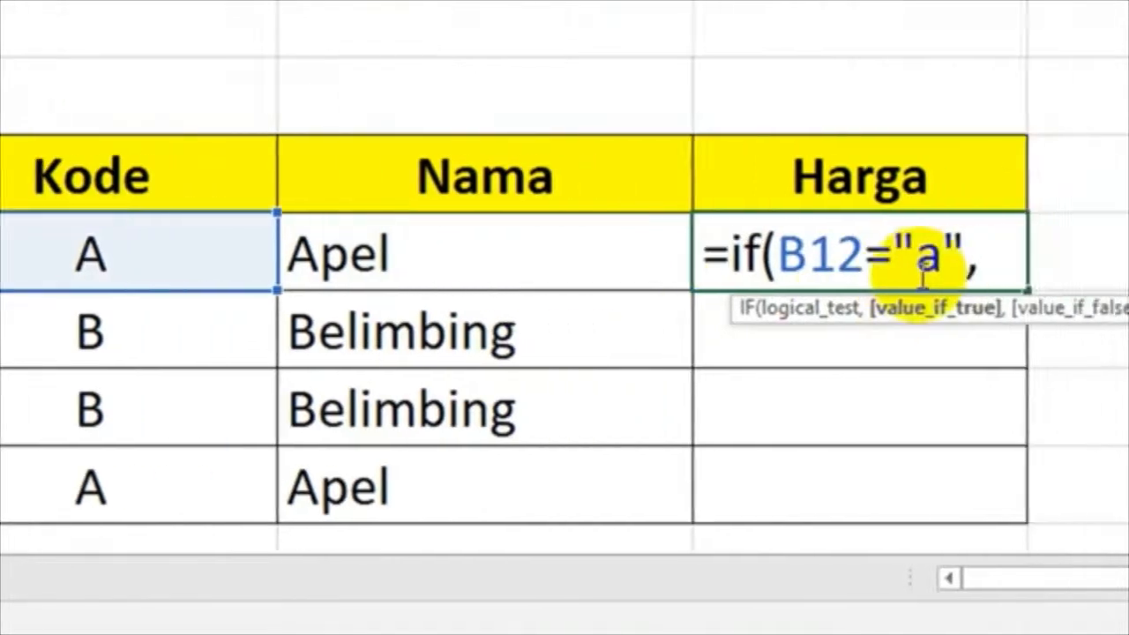
text(000)
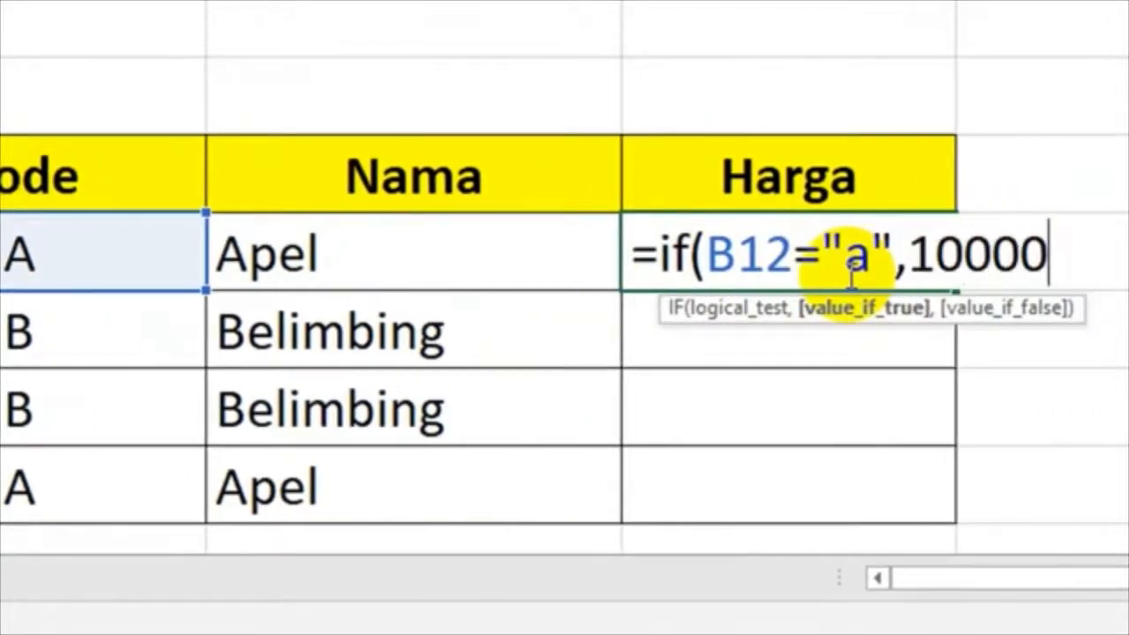
text(,50)
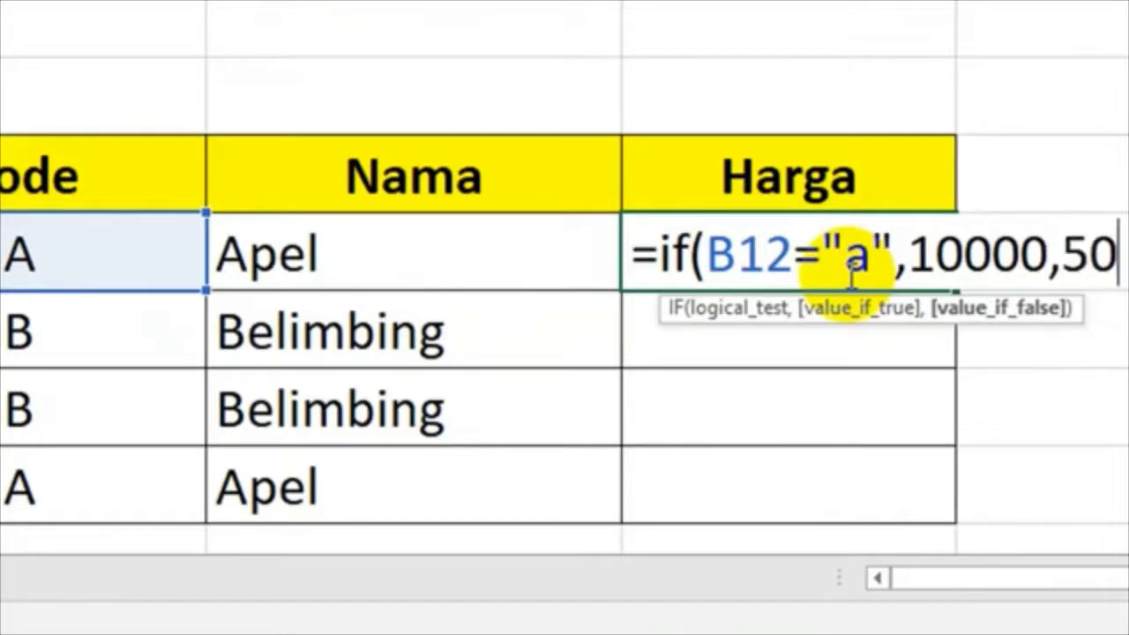
text(00))
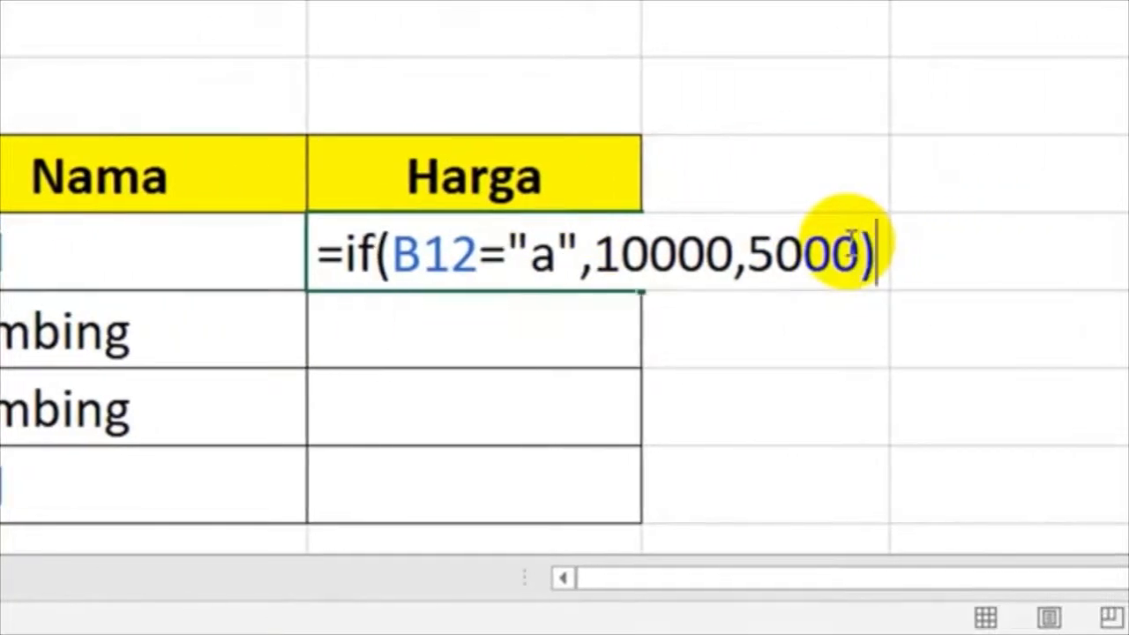
key(Return)
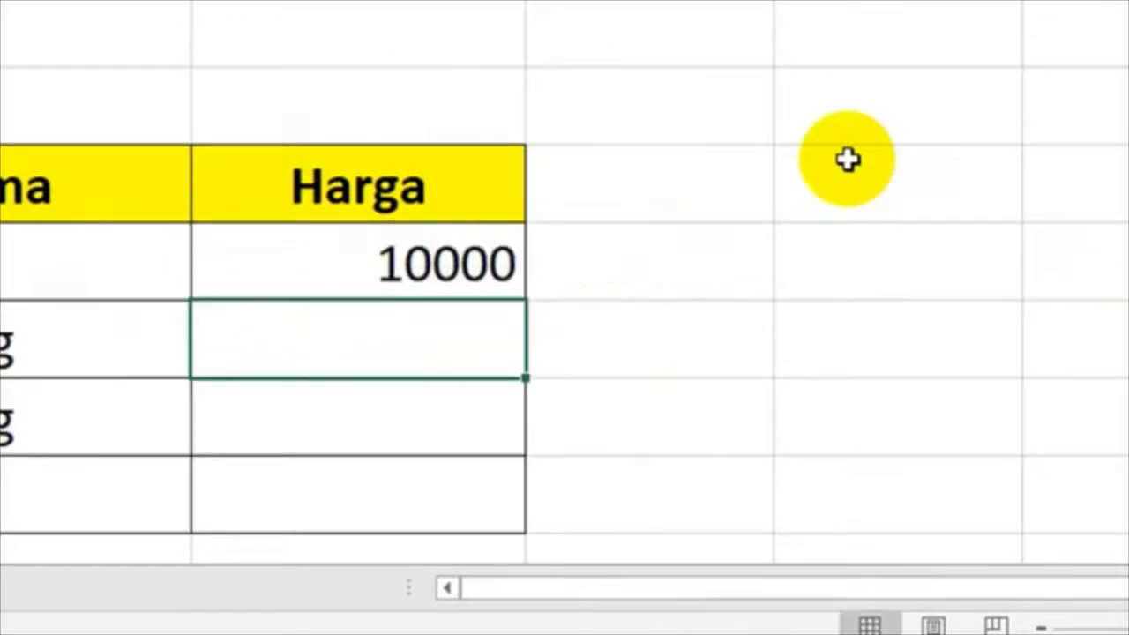
- Fill the Harga formula from D12 down to D15 and format the prices with thousands separators and no decimals
click(473, 282)
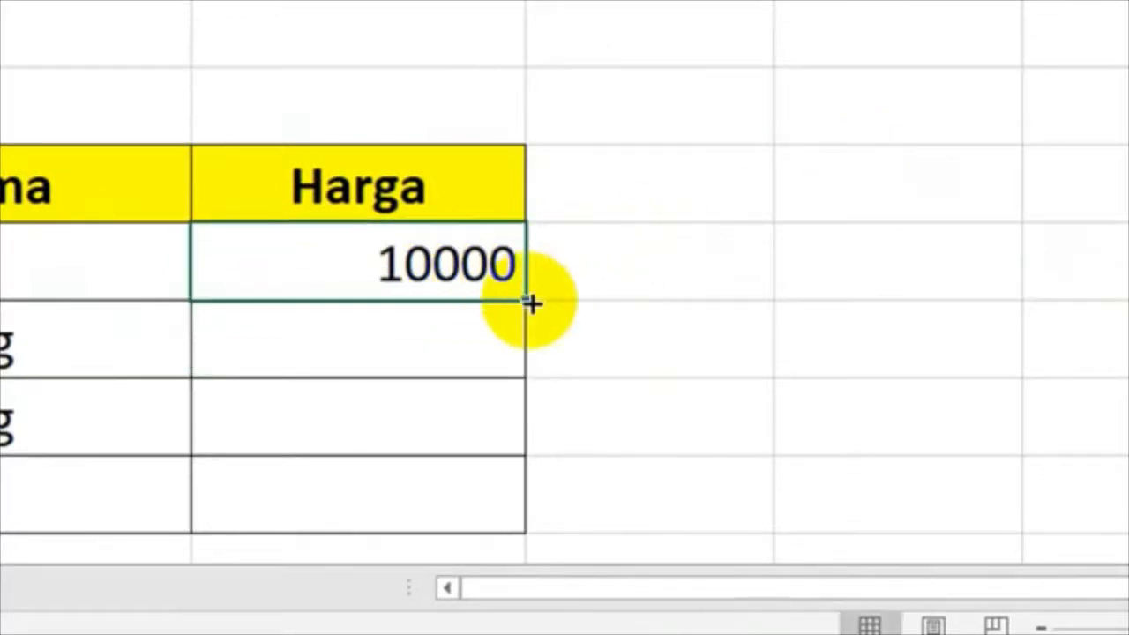
drag(520, 339, 507, 494)
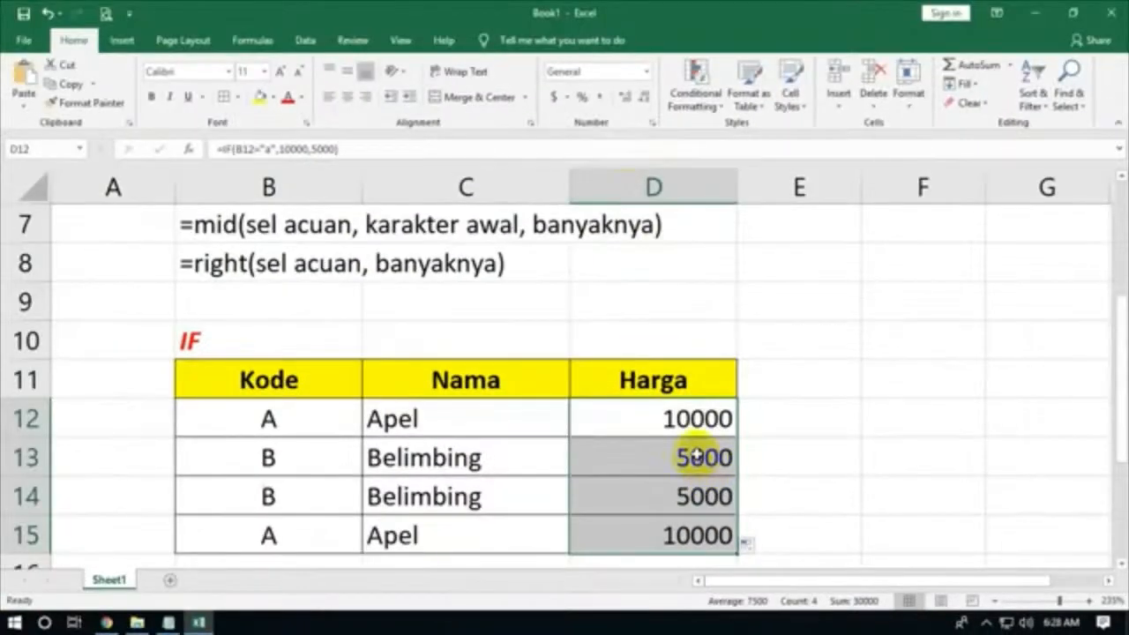
click(600, 97)
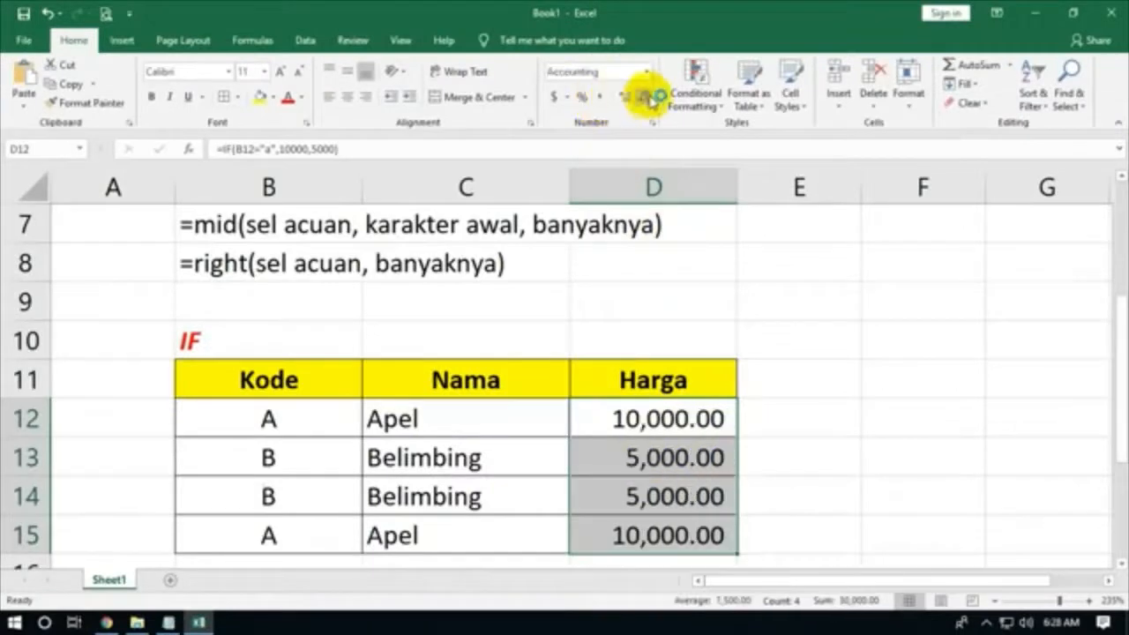
click(646, 97)
click(647, 97)
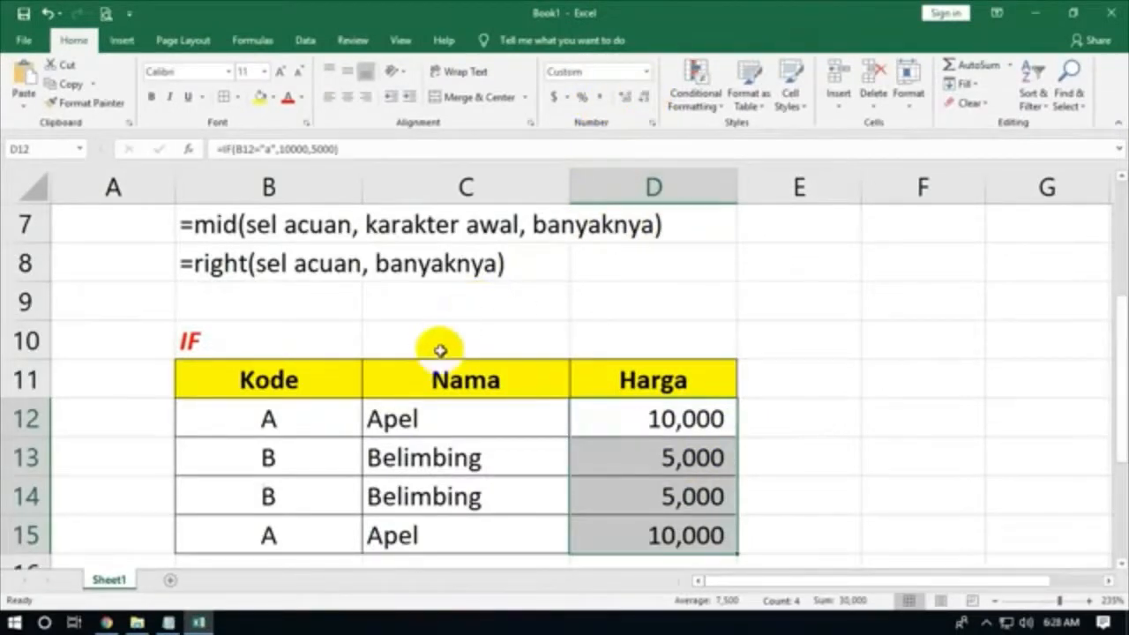
- Copy the IF title and table in B10:D15 and paste them starting at cell B19
scroll(441, 348, down, 2)
scroll(437, 353, up, 1)
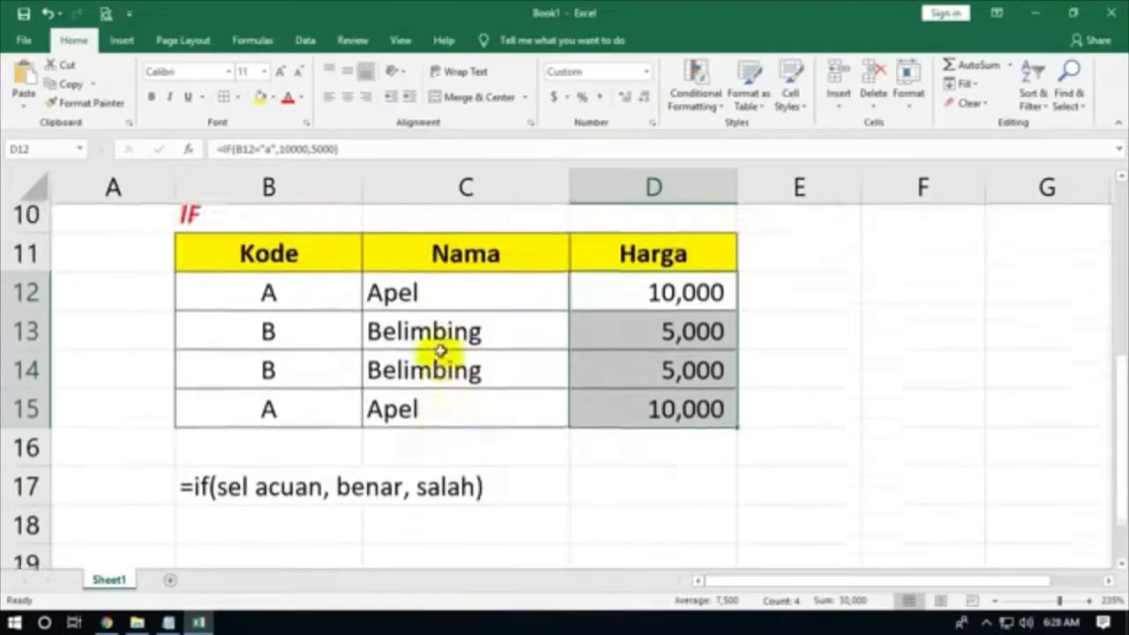
drag(220, 220, 599, 441)
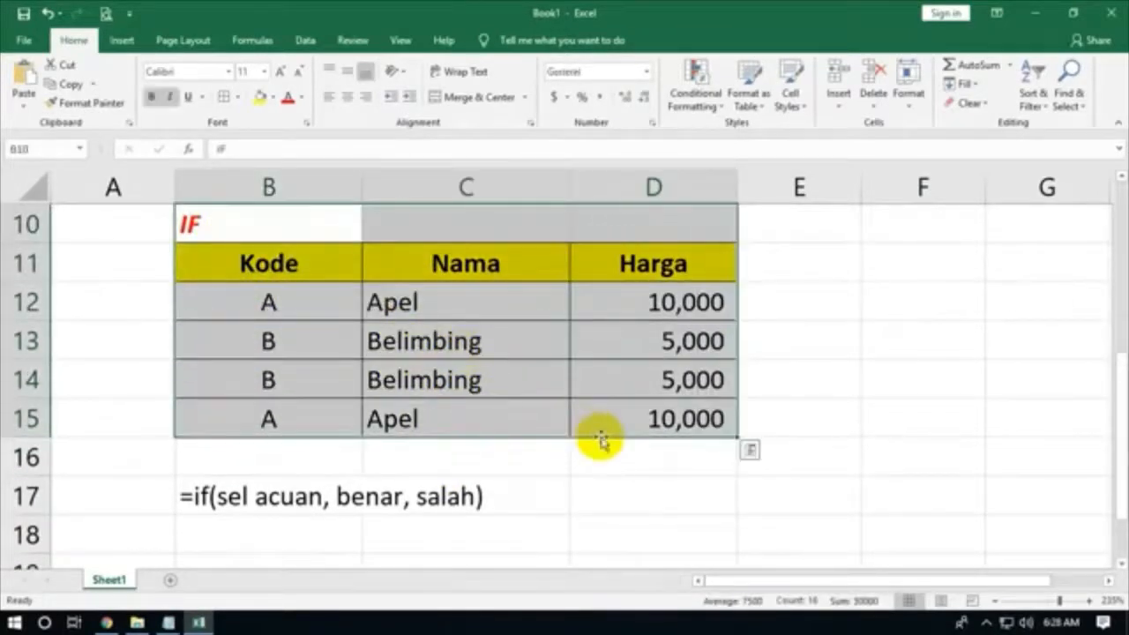
key(ctrl+c)
scroll(358, 339, up, 3)
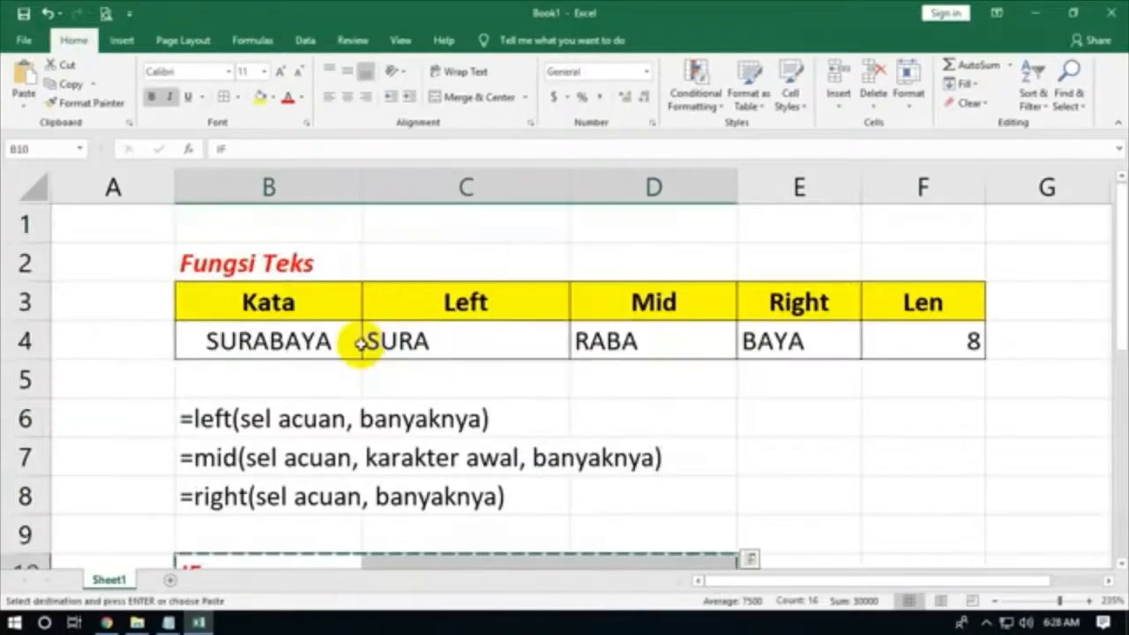
scroll(353, 347, down, 6)
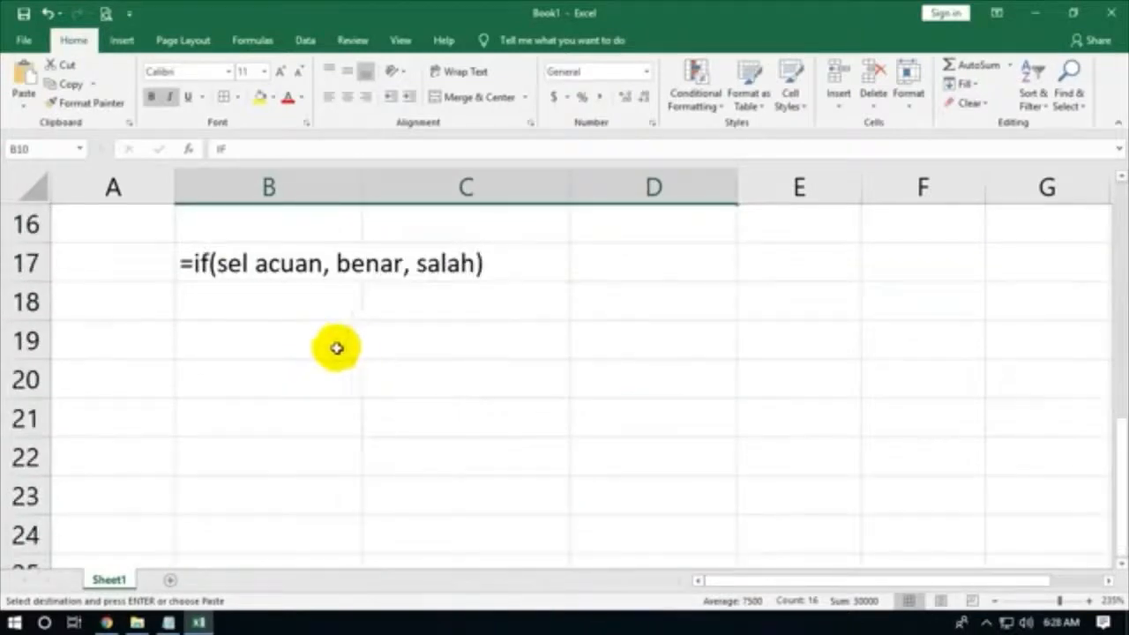
scroll(332, 348, up, 1)
click(300, 351)
key(ctrl+v)
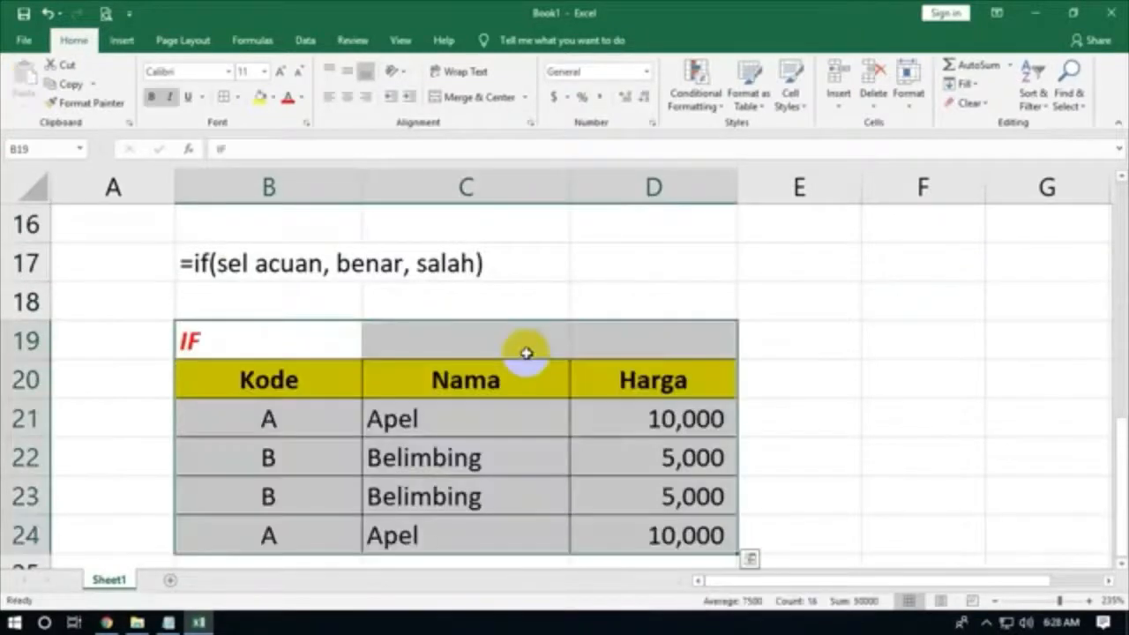
- Change the copied table's title in B19 to IF LEFT
double_click(295, 342)
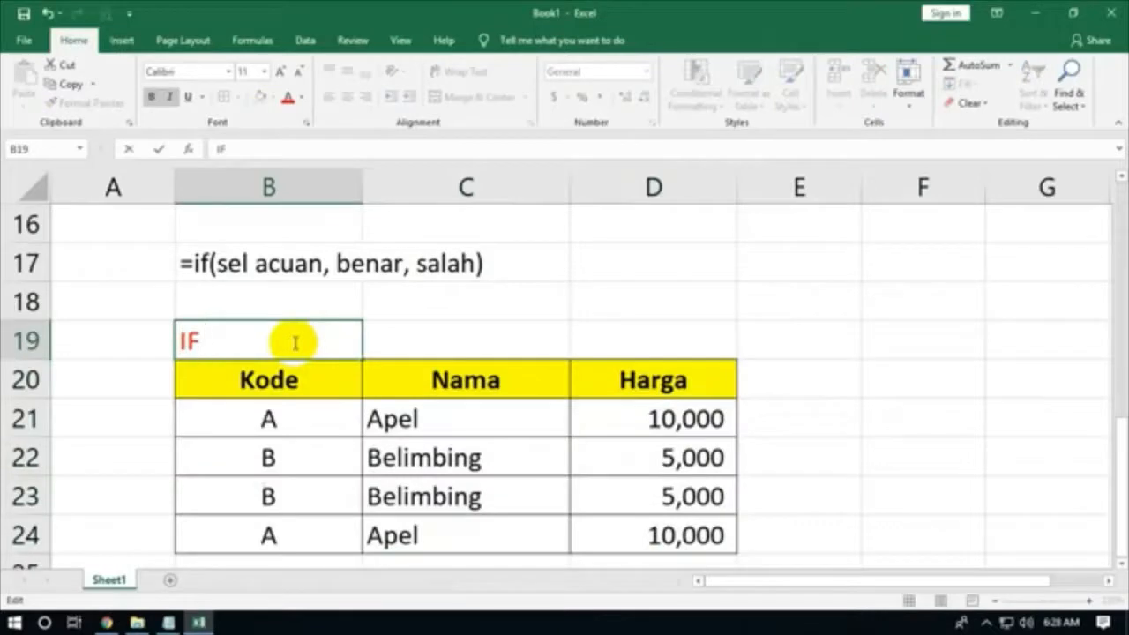
text(LEFT)
key(Return)
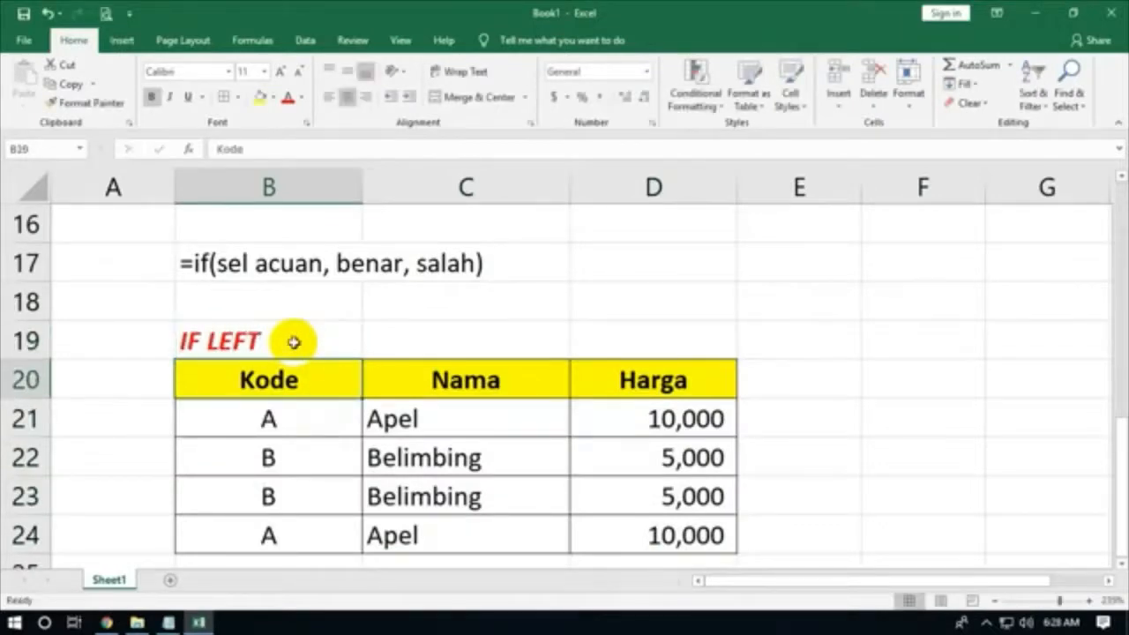
- Change the Kode values in B21:B24 to A-1, B-2, B-3 and A-4, and clear the Nama and Harga cells C21:D24
double_click(284, 416)
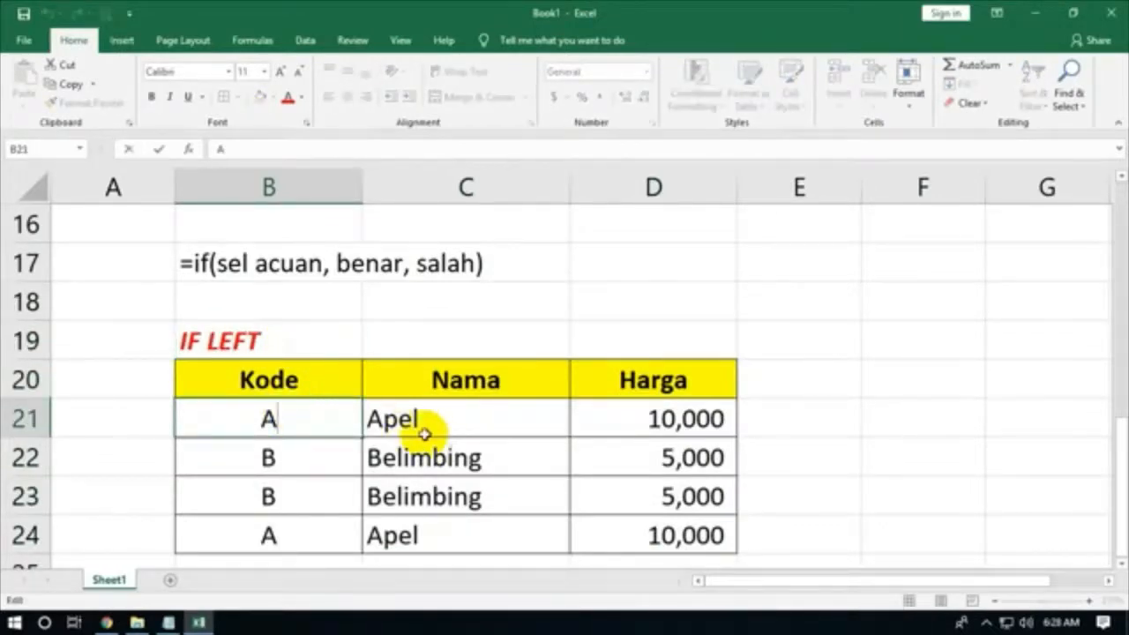
text(-1)
key(Return)
key(F2)
text(-)
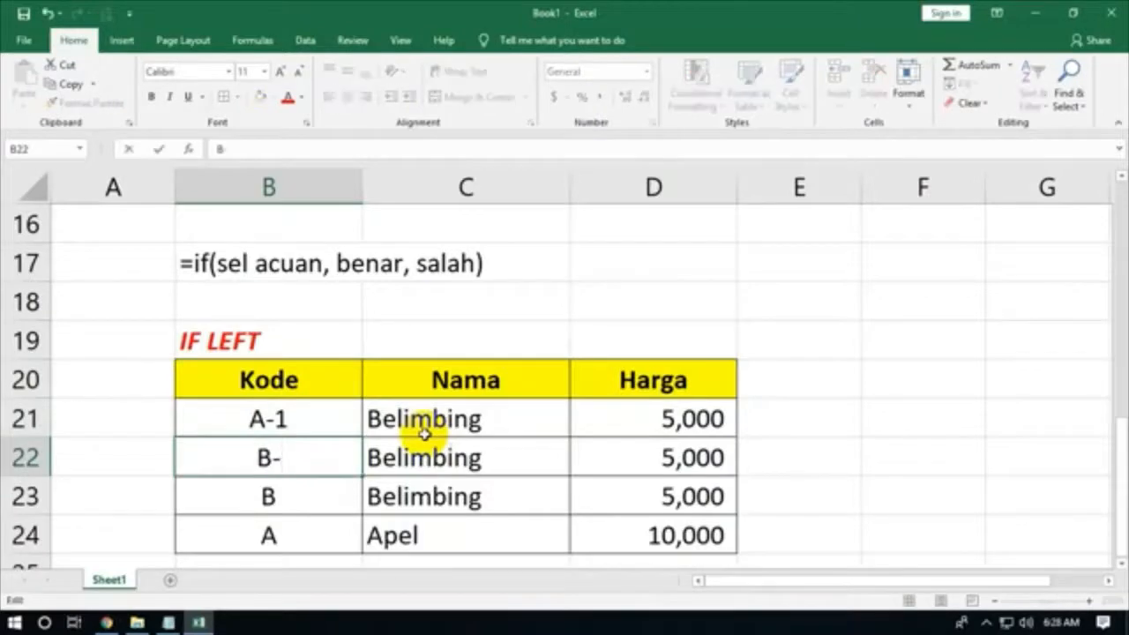
text(2)
key(Return)
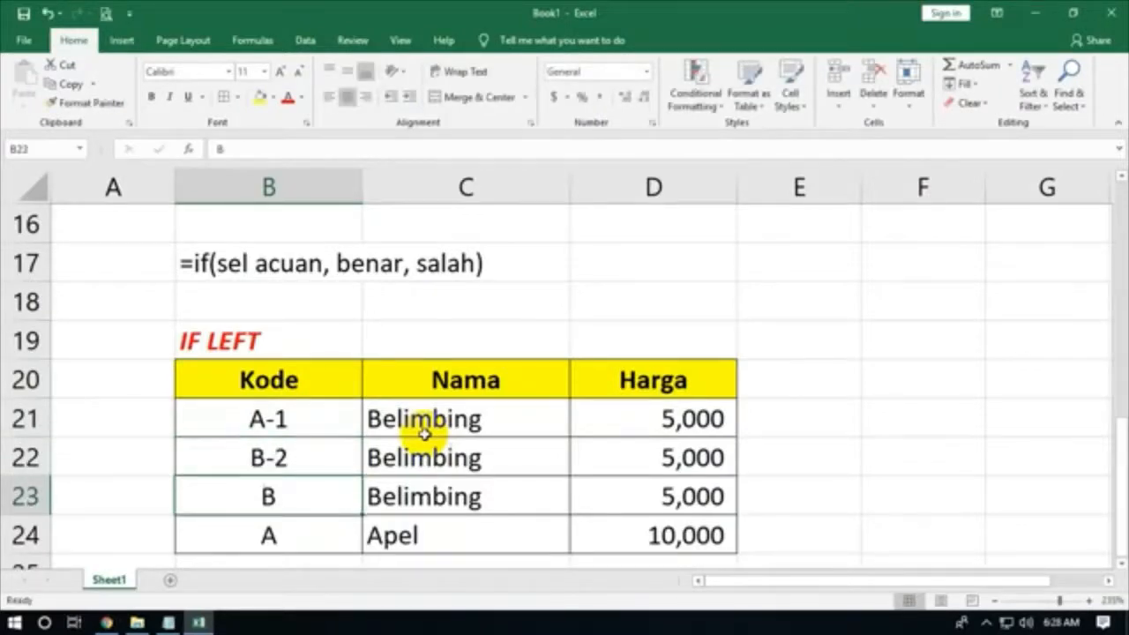
key(F2)
text(-2)
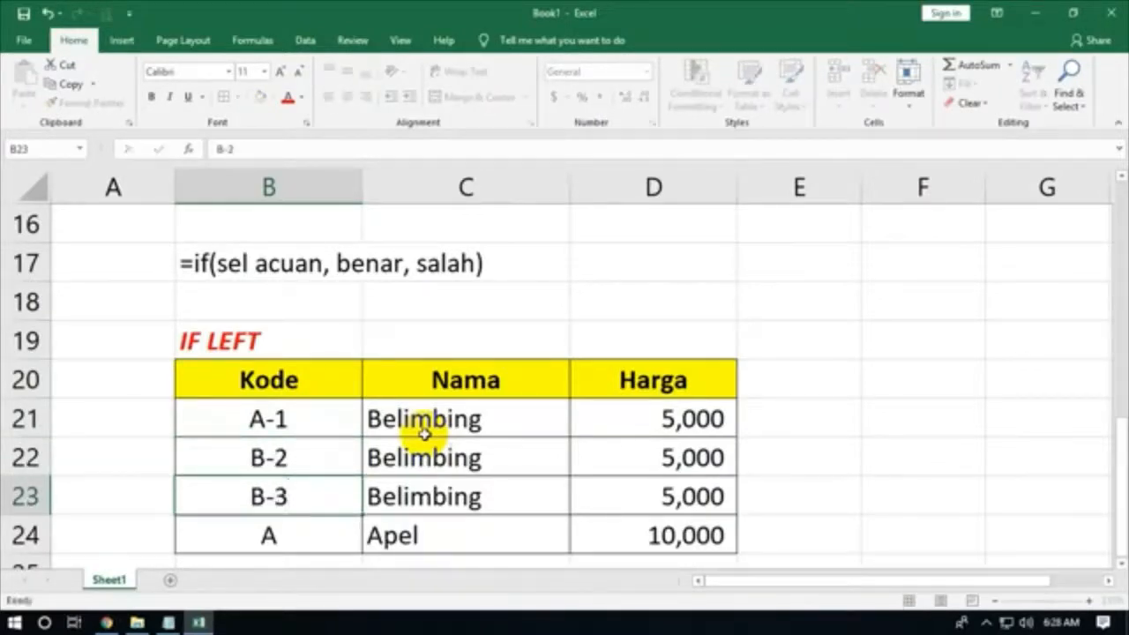
key(Return)
key(F2)
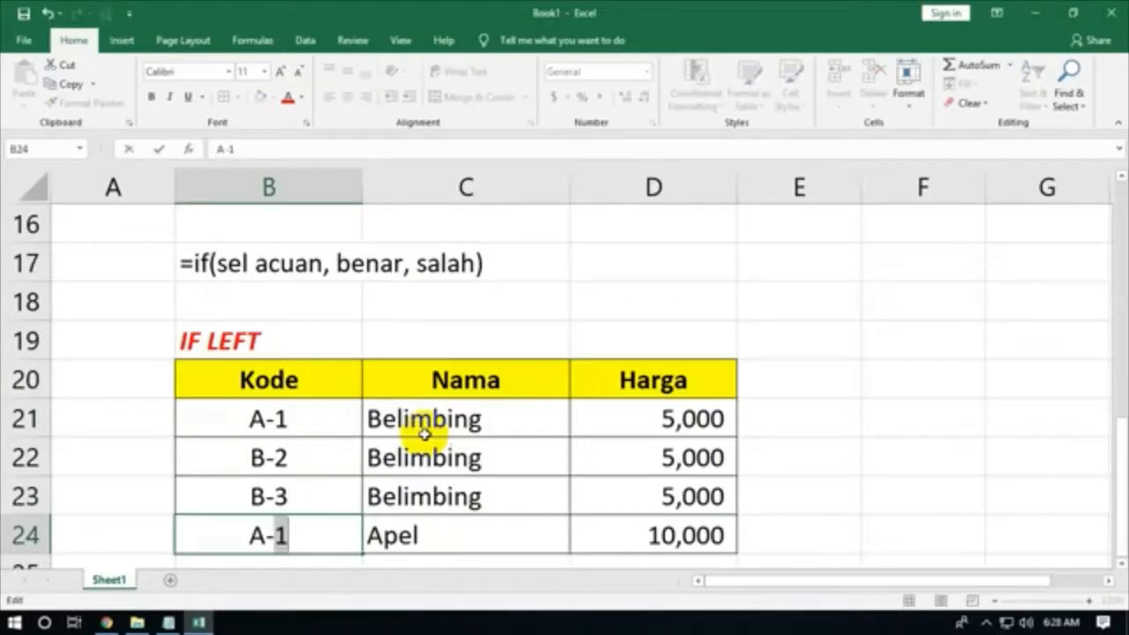
text(-4)
key(Tab)
drag(461, 415, 639, 533)
key(Delete)
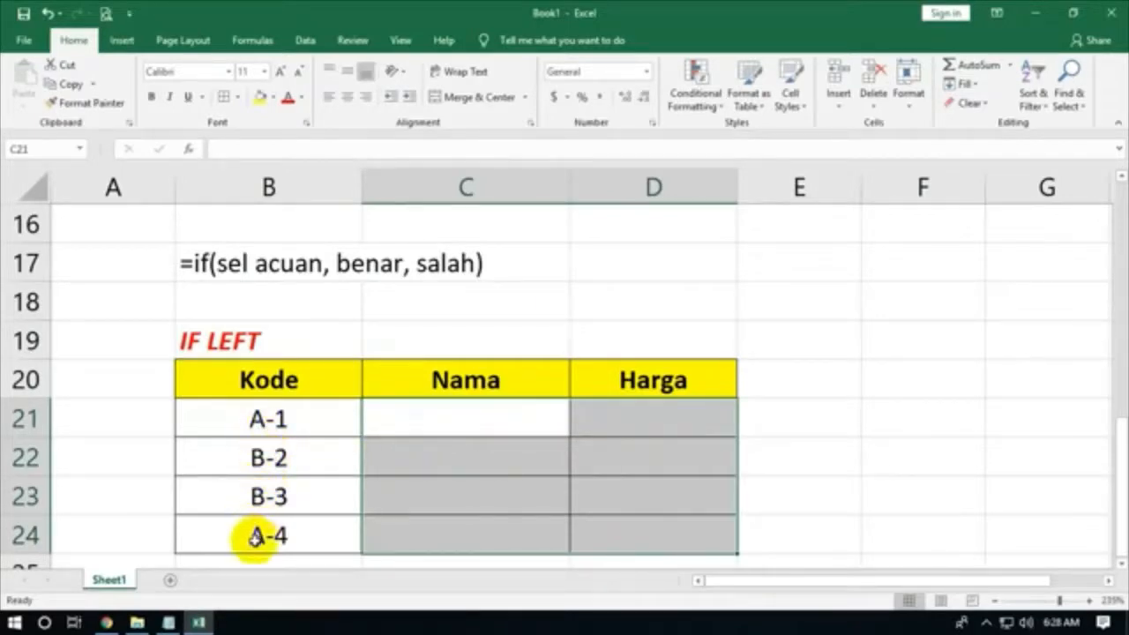
- Enter the formula =IF(LEFT(B21,1)="A","Apel","Belimbing") in cell C21 and fill it down to C24
click(402, 417)
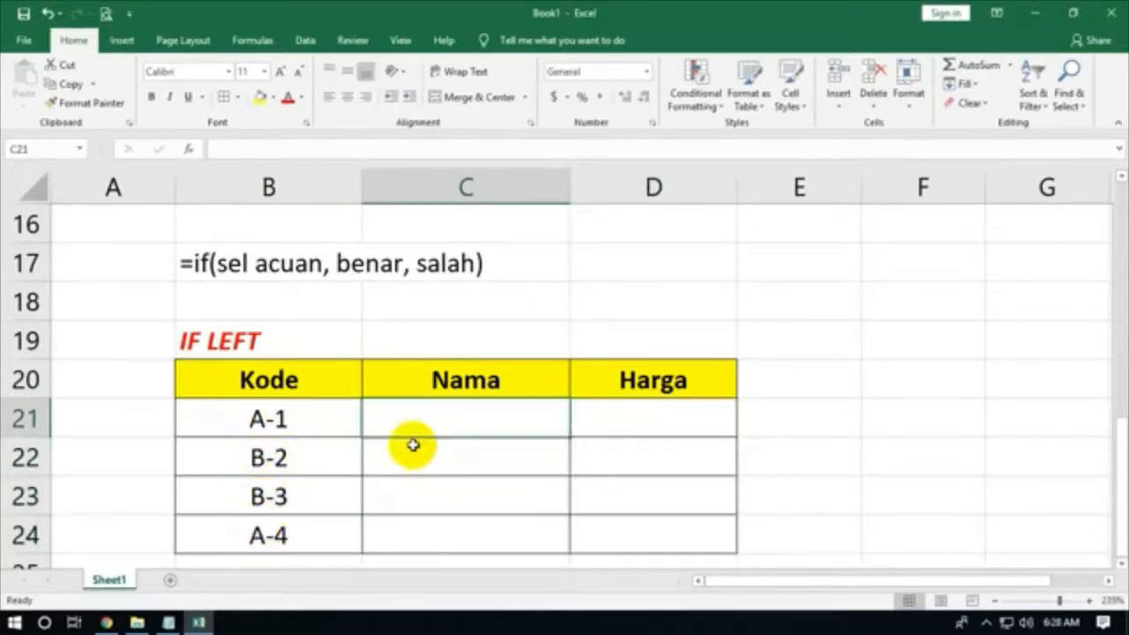
text(=IF()
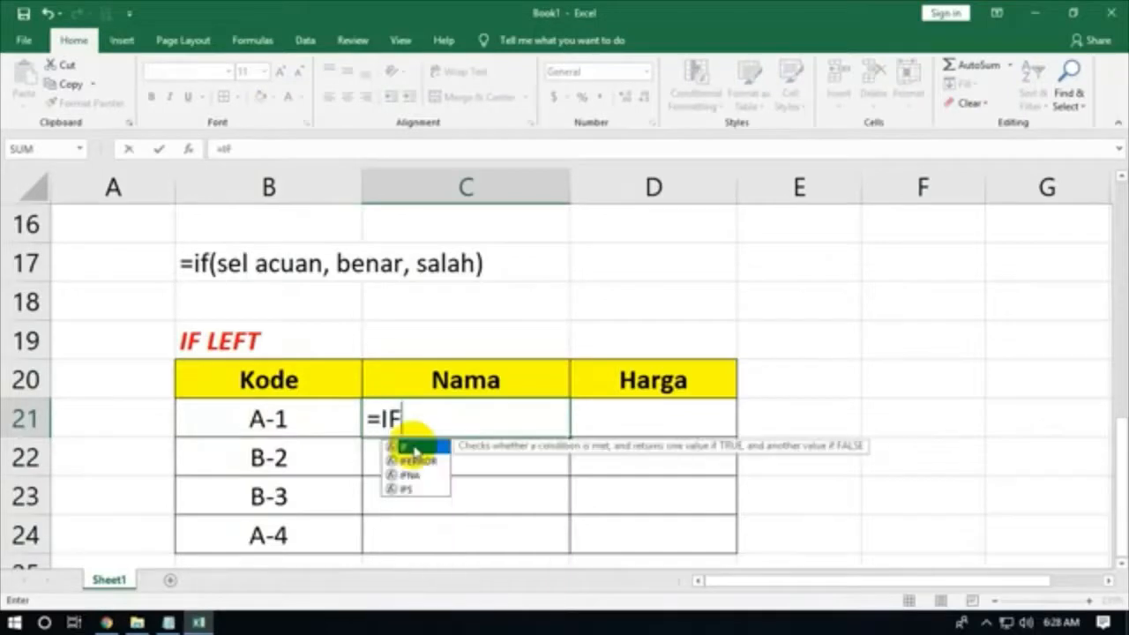
text(LEFT()
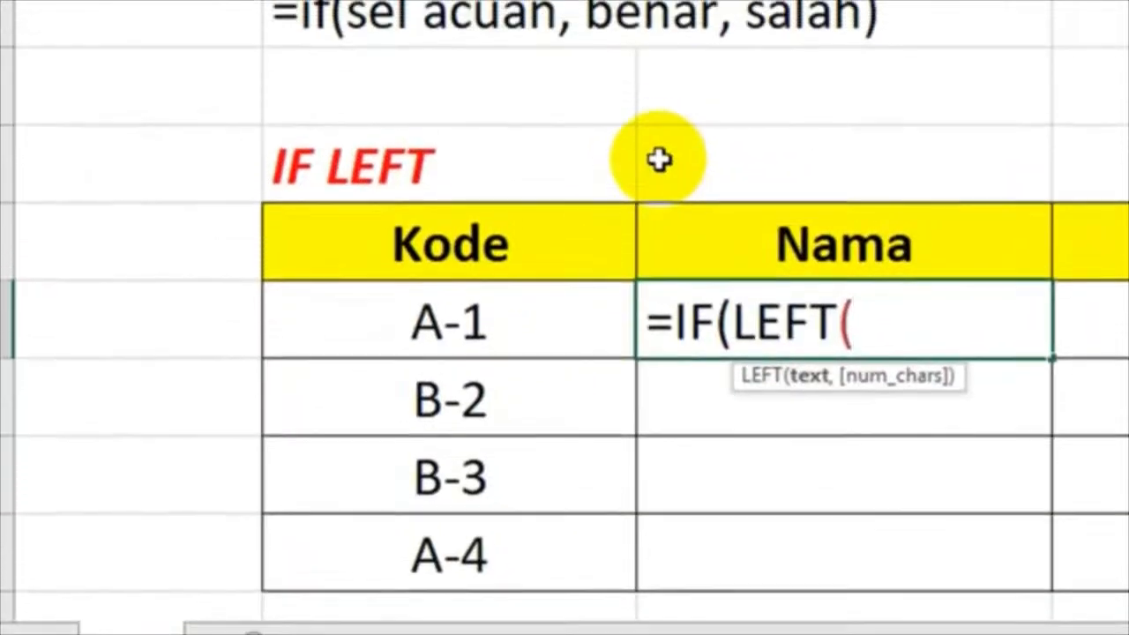
key(Left)
text(,)
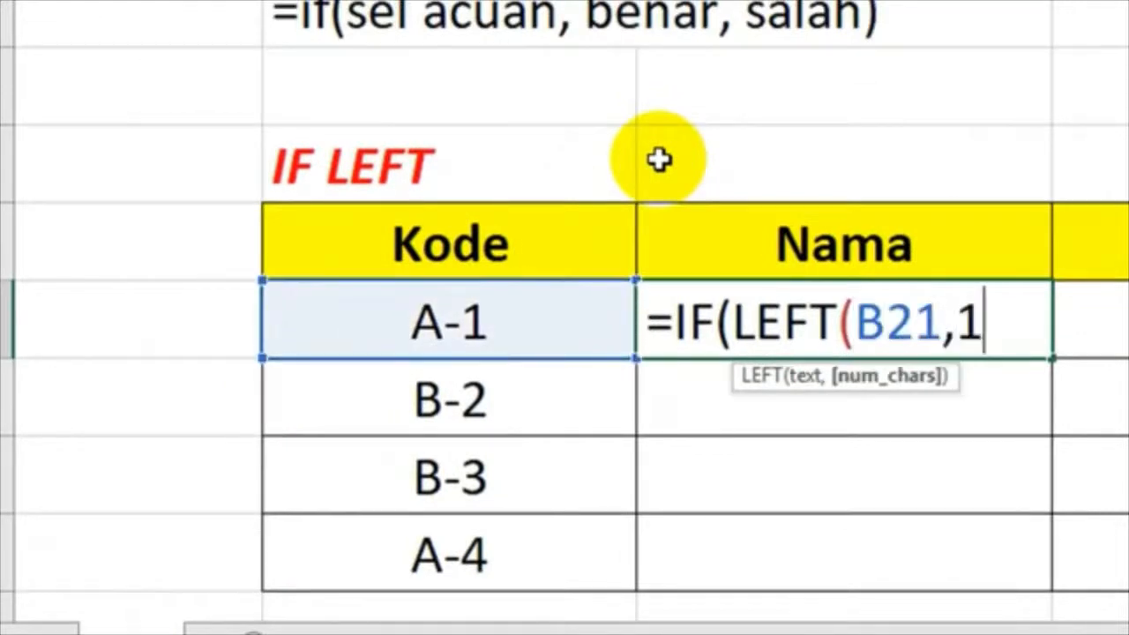
text(1)="A",)
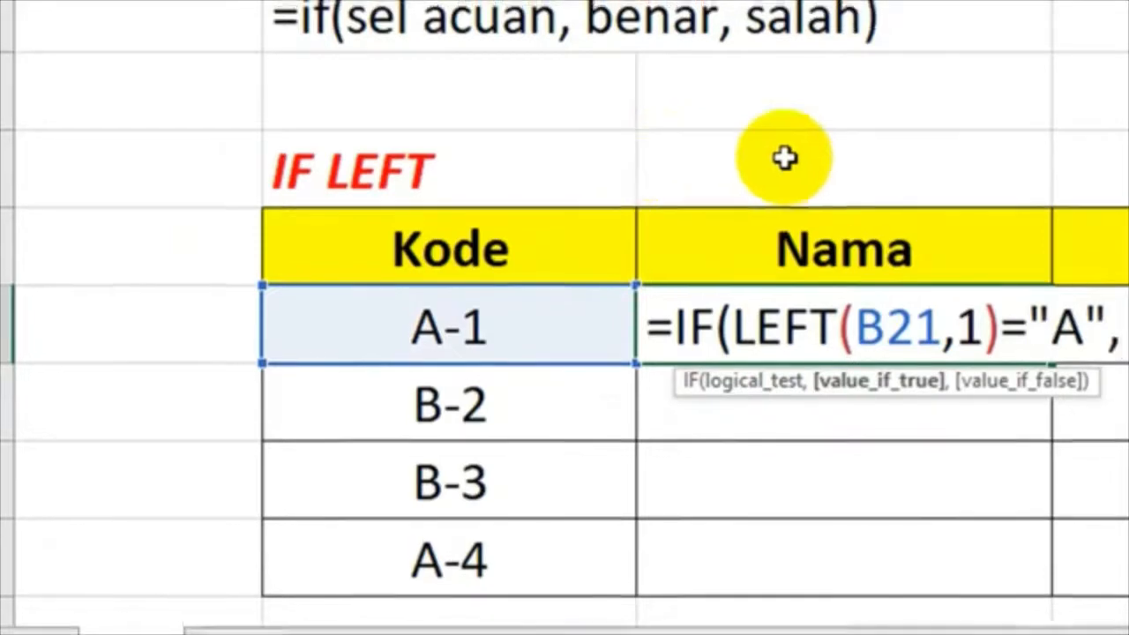
text("aPEL)
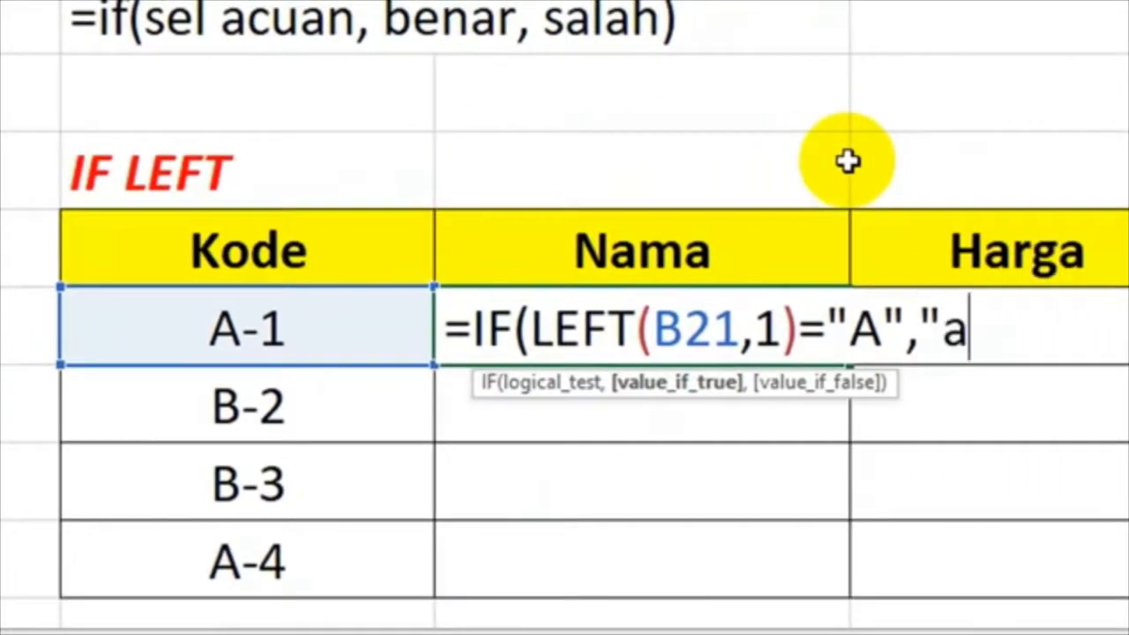
key(BackSpace)
key(BackSpace)
key(BackSpace)
key(BackSpace)
text(Apel",")
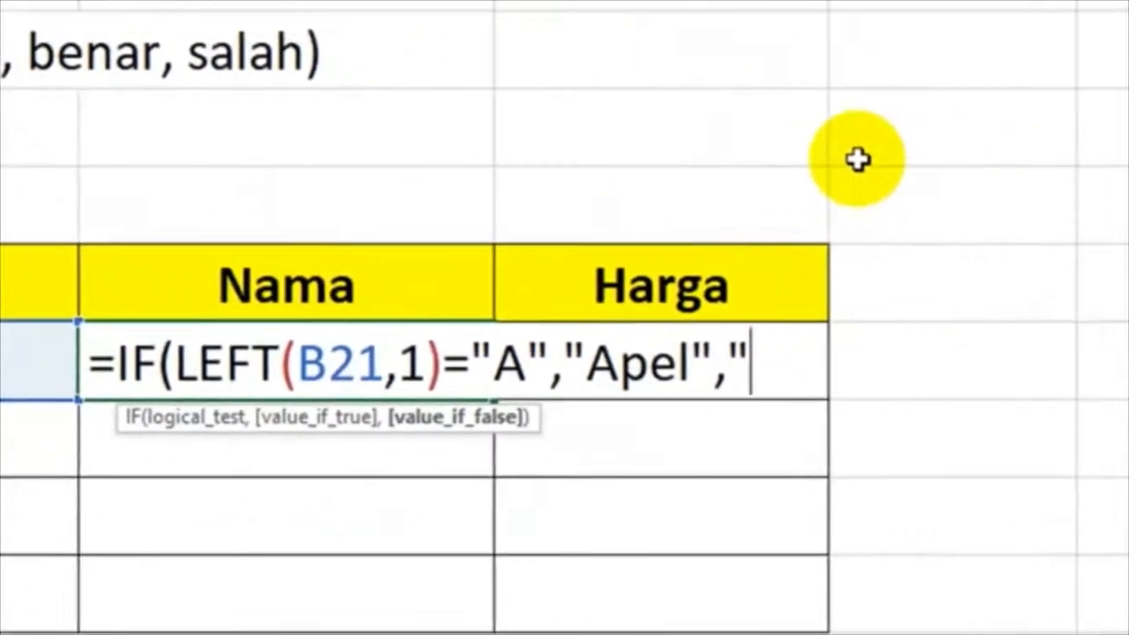
text(Belimbing"))
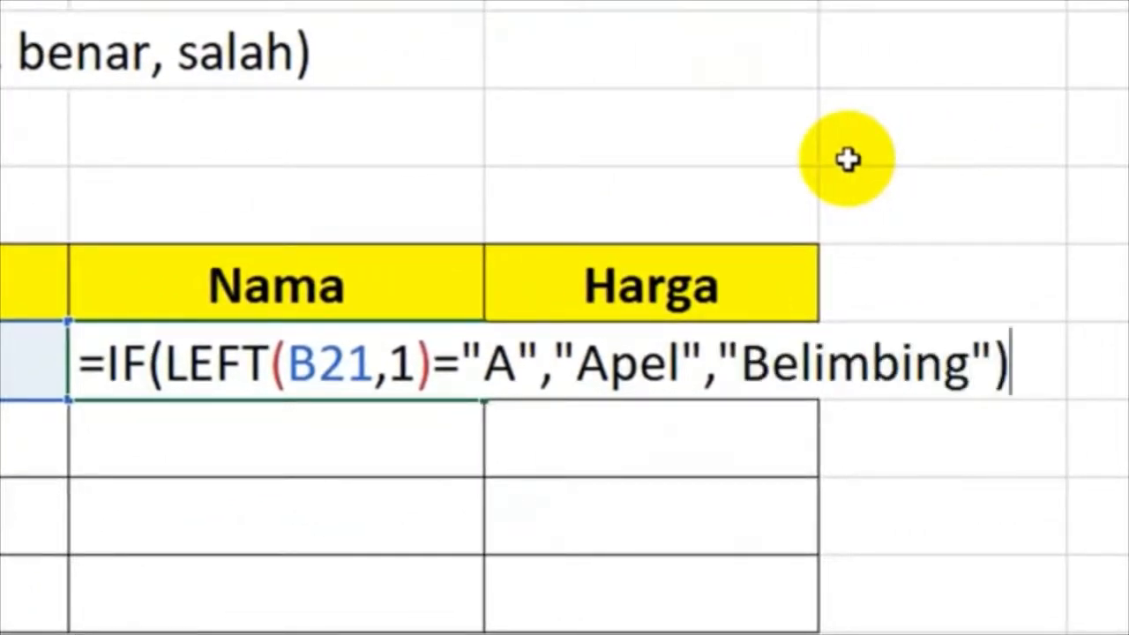
key(Return)
click(425, 352)
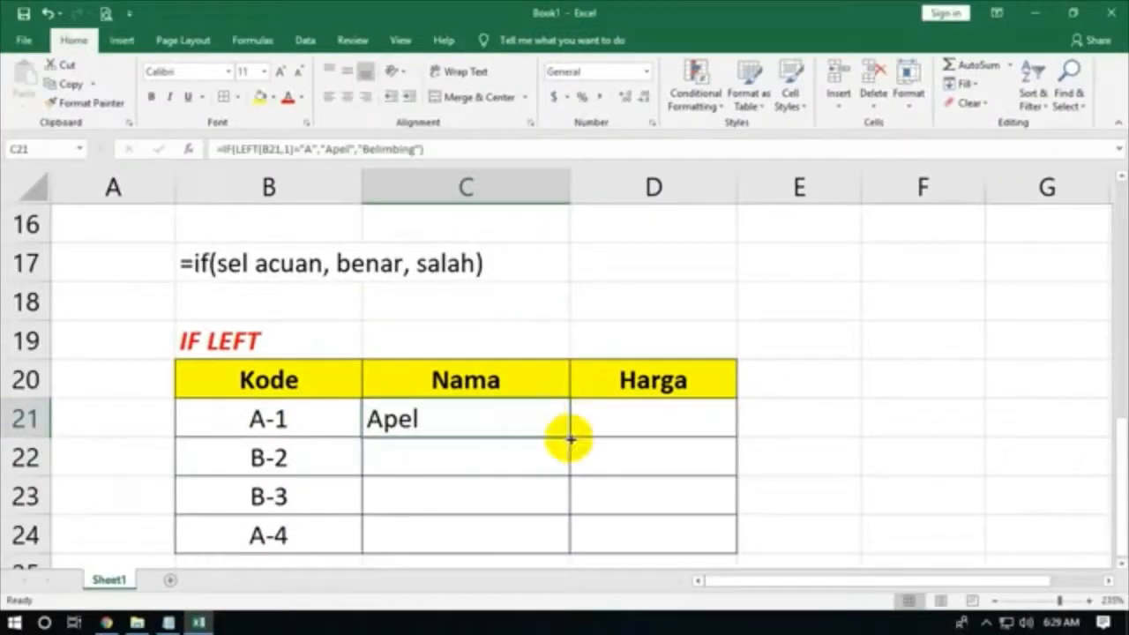
drag(570, 438, 561, 541)
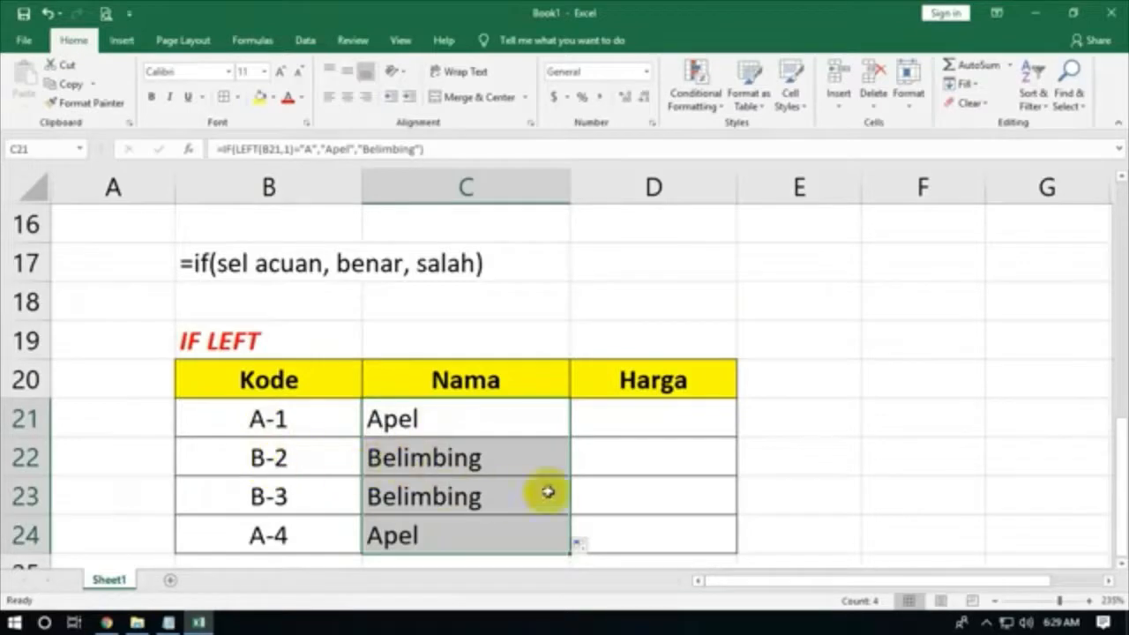
- Enter the formula =IF(LEFT(B21,1)="a",10000,5000) in cell D21 of the Harga column
click(644, 421)
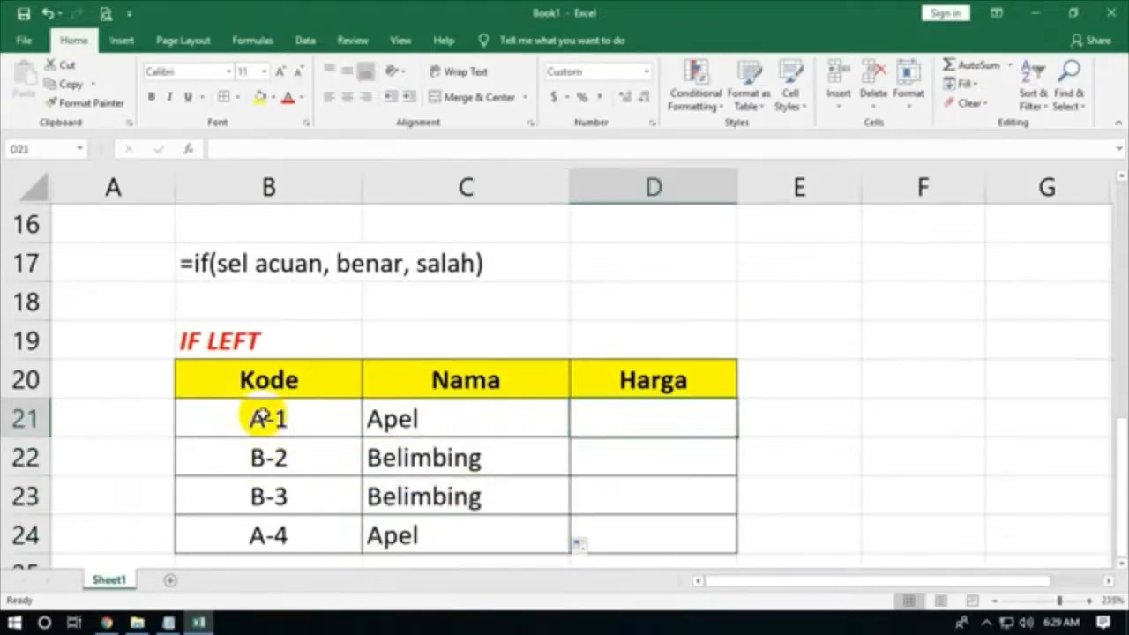
text(=if()
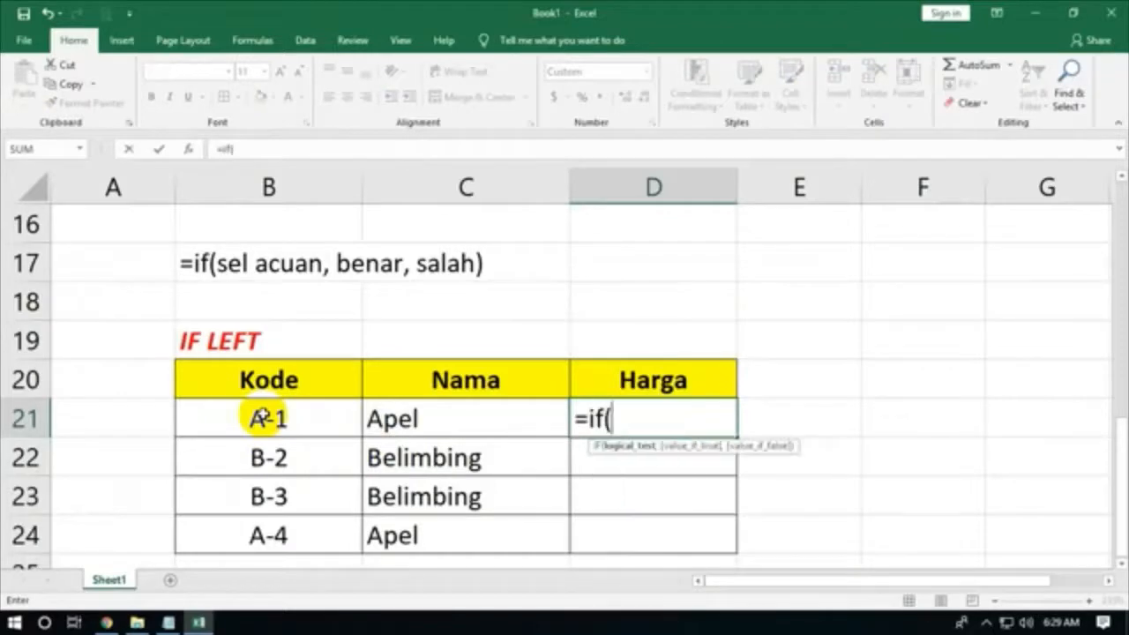
text(left)
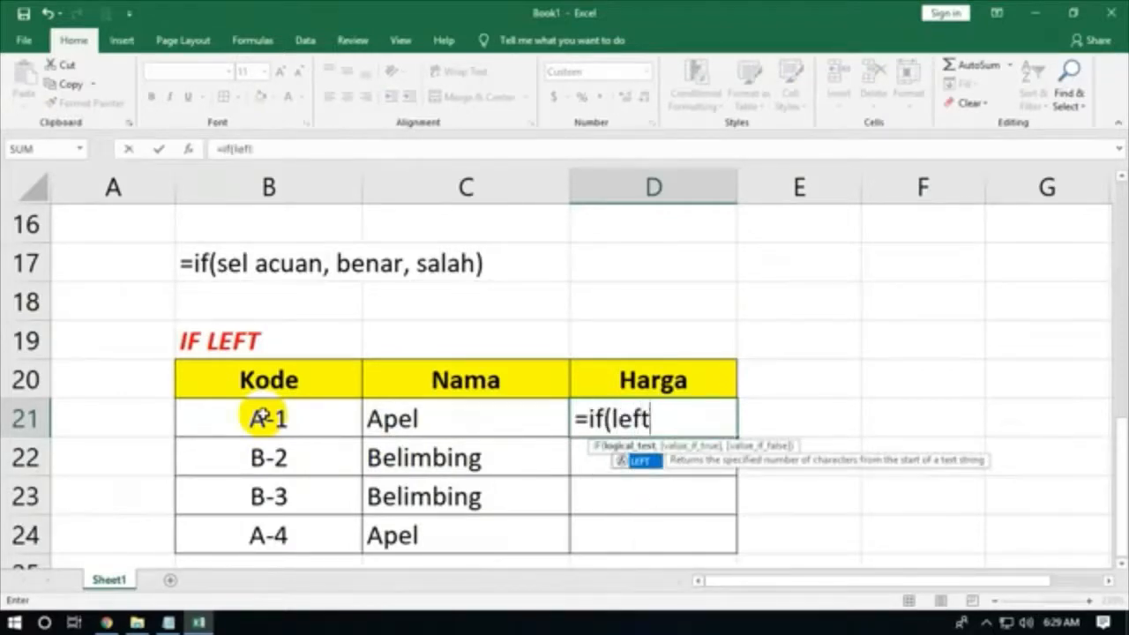
text(()
click(262, 417)
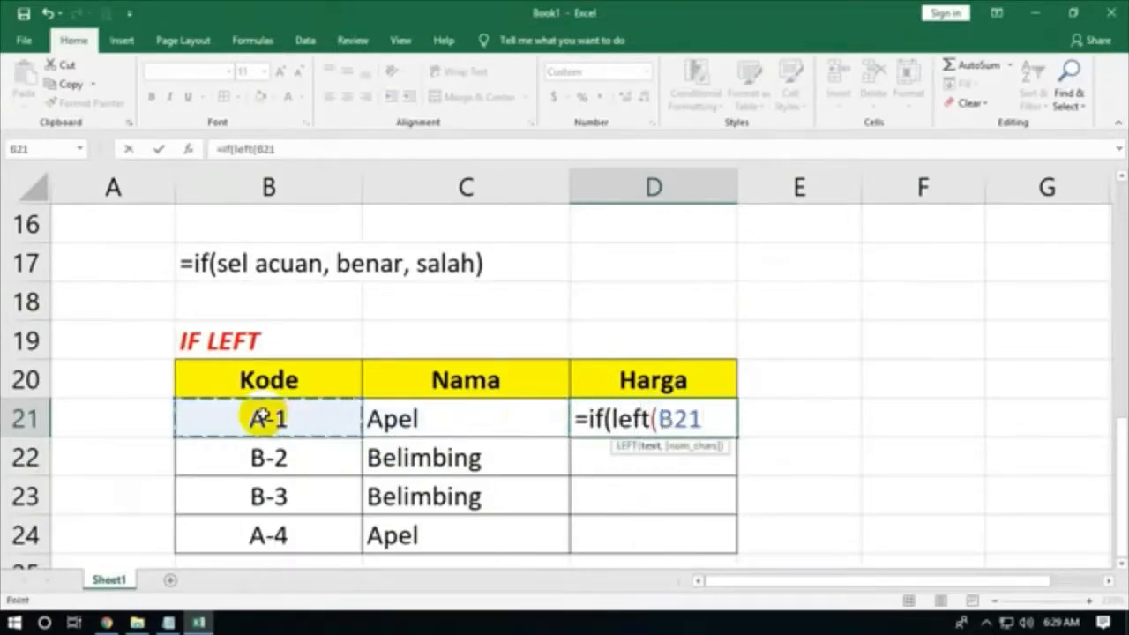
text(,1)=")
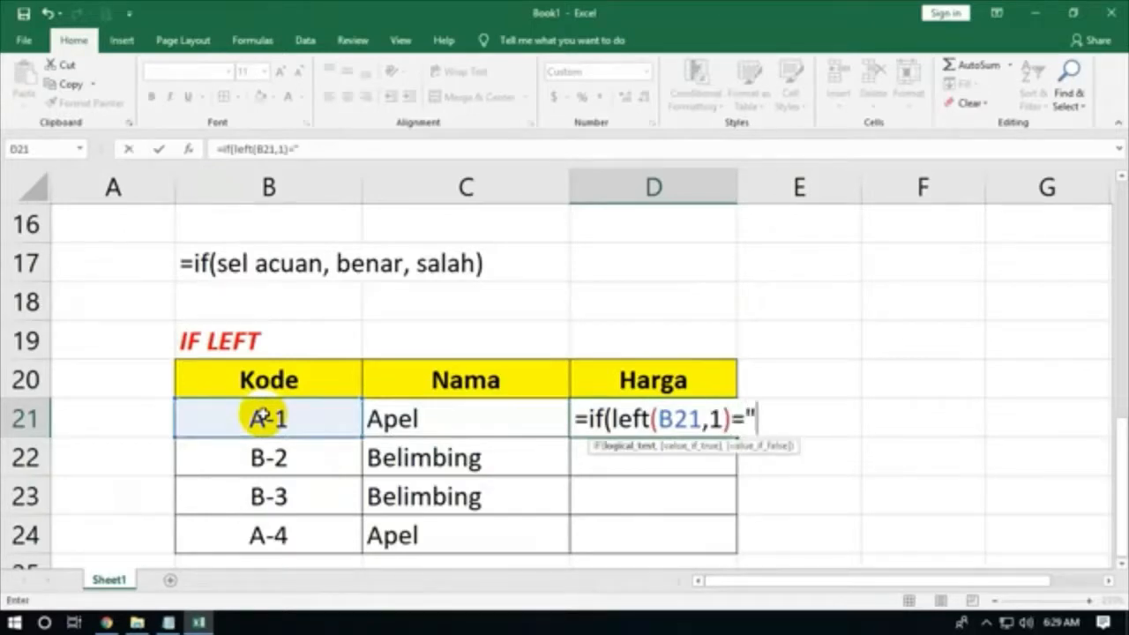
text(a",10000,5000))
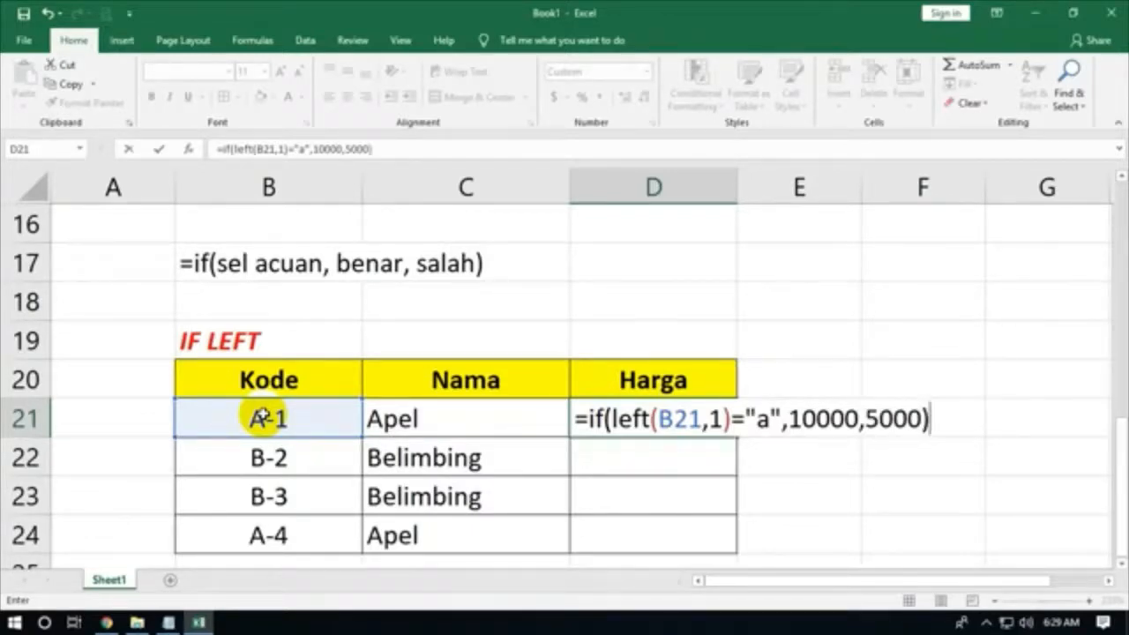
key(Return)
- Fill the Harga formula from D21 down to D24
key(Up)
key(shift+Down)
key(shift+Down)
key(shift+Down)
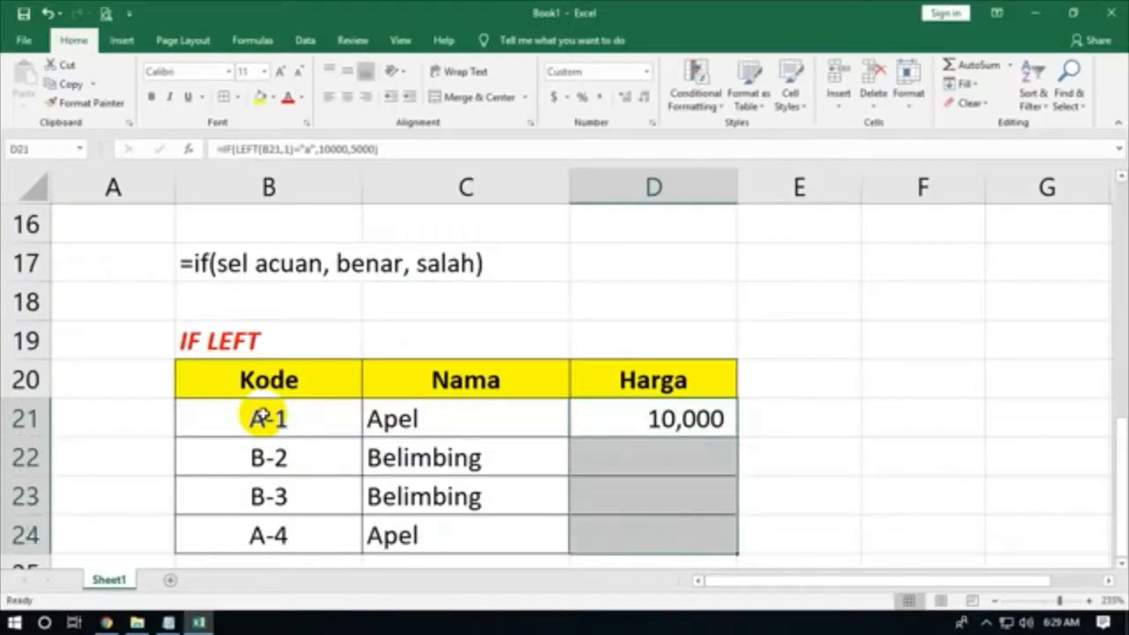